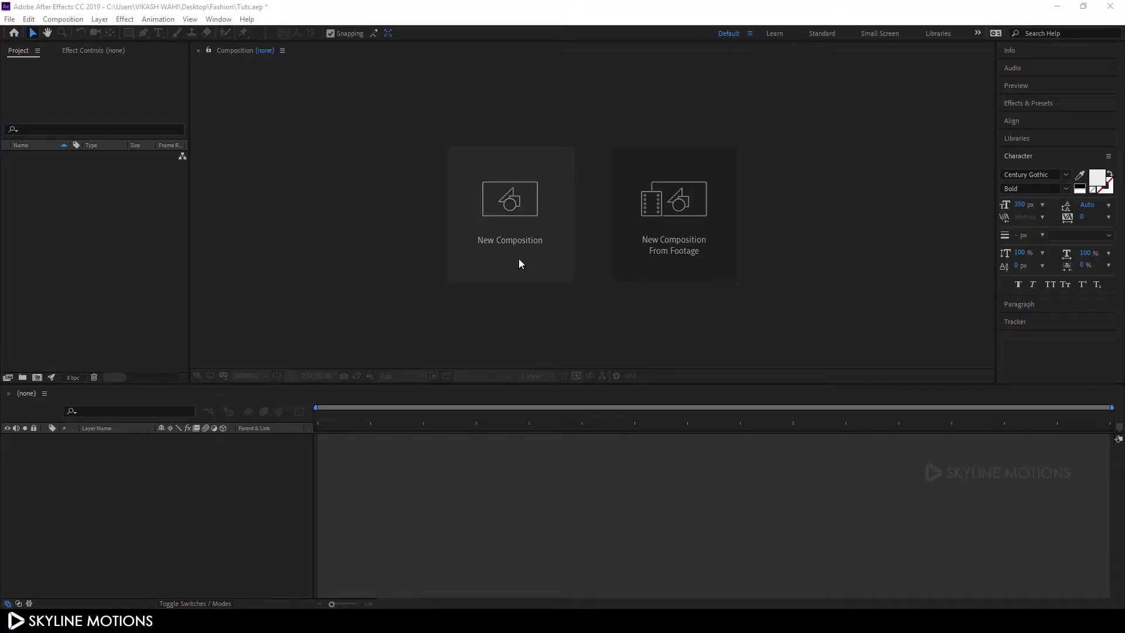
Create a composition named Main Comp at 1920 x 1080 px with a duration of 30 seconds
{"action": "left_click", "coordinate": [511, 230]}
{"action": "left_click", "coordinate": [560, 176]}
{"action": "left_click_drag", "start_coordinate": [560, 177], "coordinate": [465, 181]}
{"action": "type", "text": "Main Comp"}
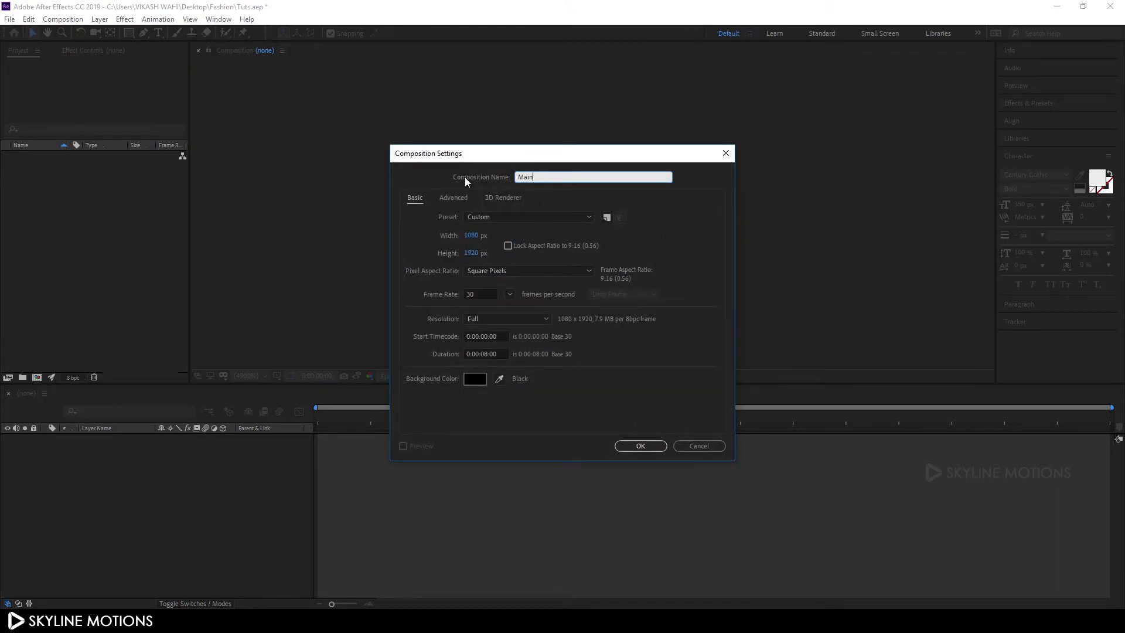
{"action": "left_click", "coordinate": [471, 235]}
{"action": "type", "text": "1920"}
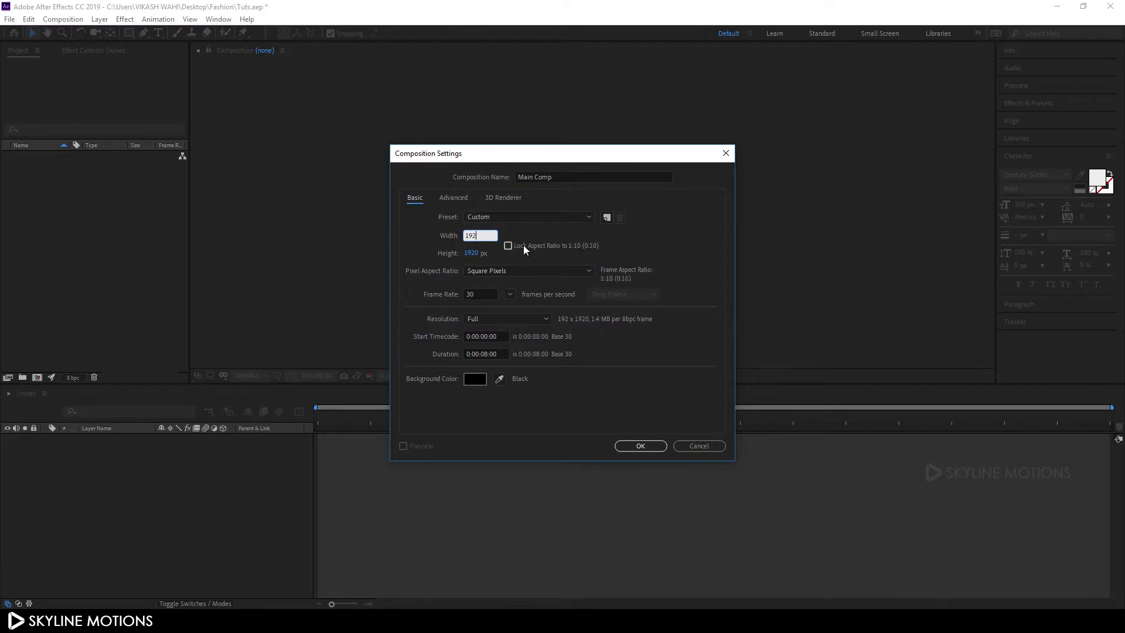
{"action": "left_click", "coordinate": [472, 254]}
{"action": "type", "text": "1080"}
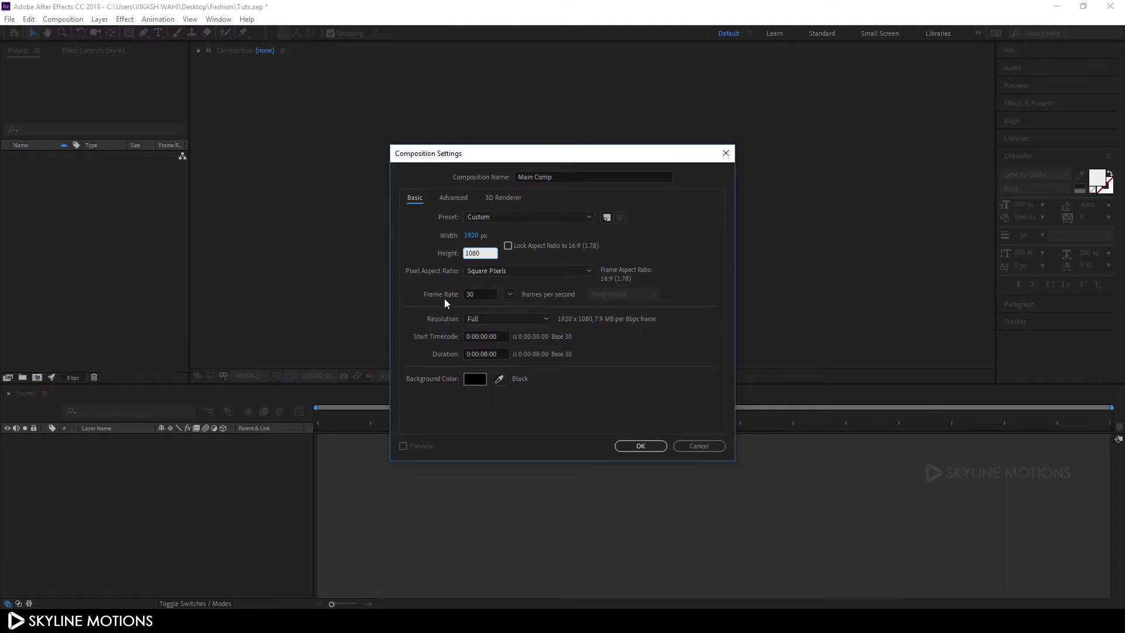
{"action": "left_click", "coordinate": [490, 355]}
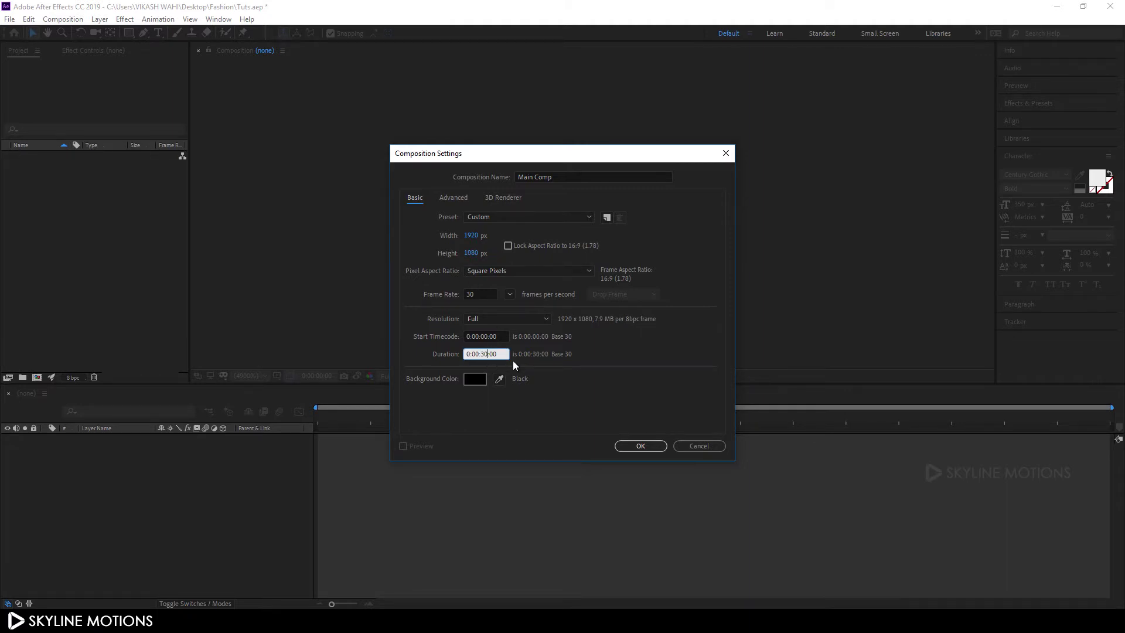
{"action": "left_click", "coordinate": [638, 445]}
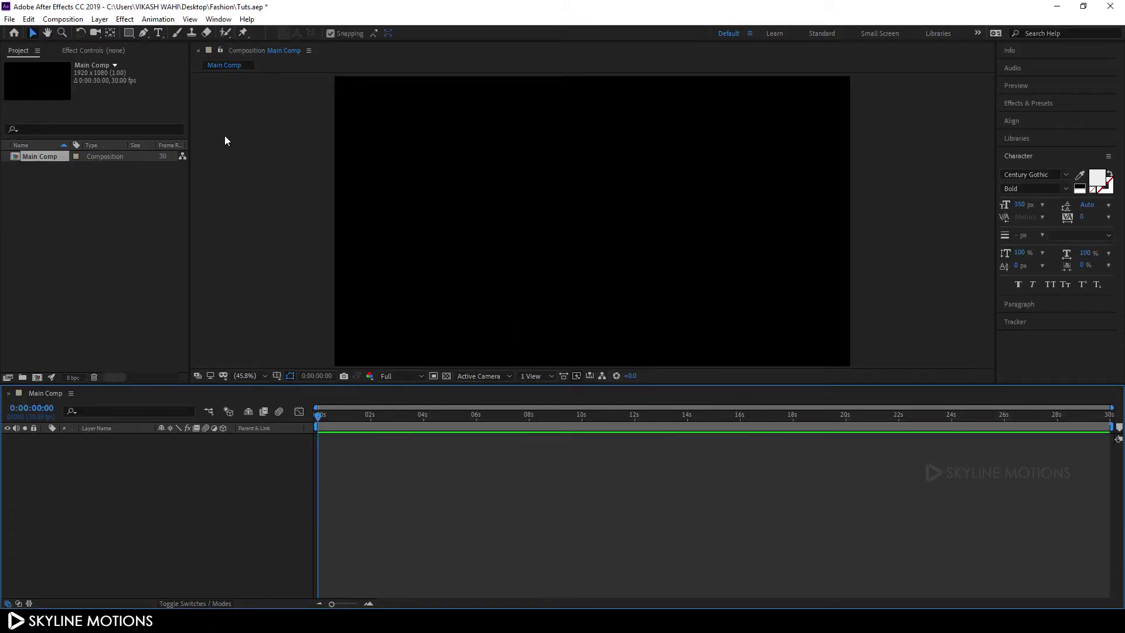
Create a second composition named Slide 1 with a duration of 8 seconds
{"action": "left_click", "coordinate": [63, 19]}
{"action": "left_click", "coordinate": [68, 37]}
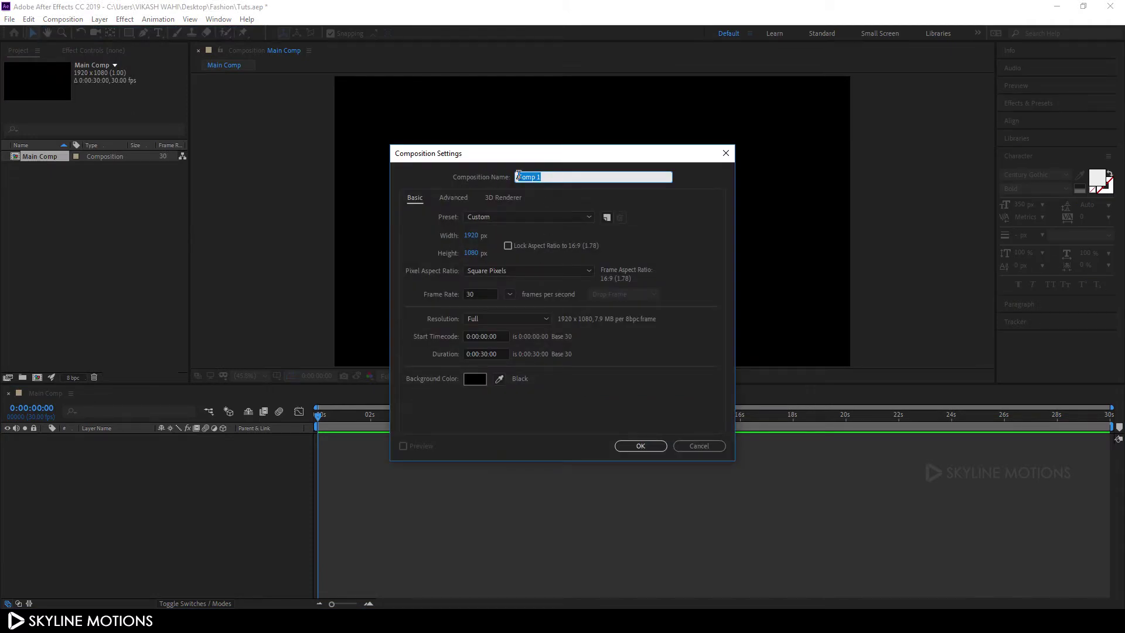
{"action": "type", "text": "Slide 1"}
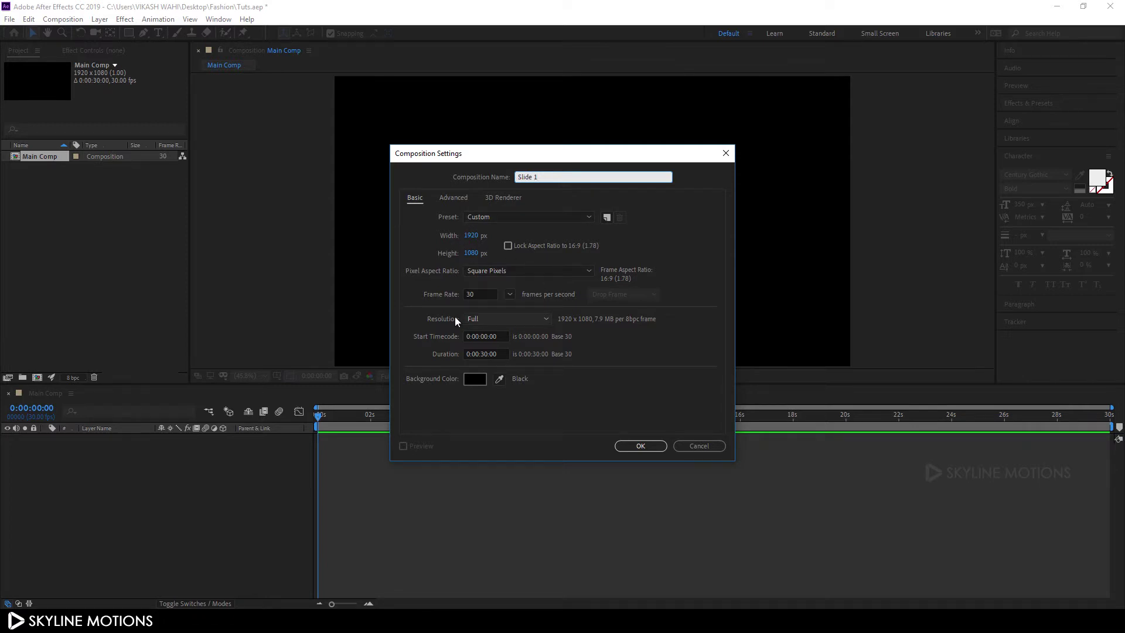
{"action": "left_click", "coordinate": [484, 354]}
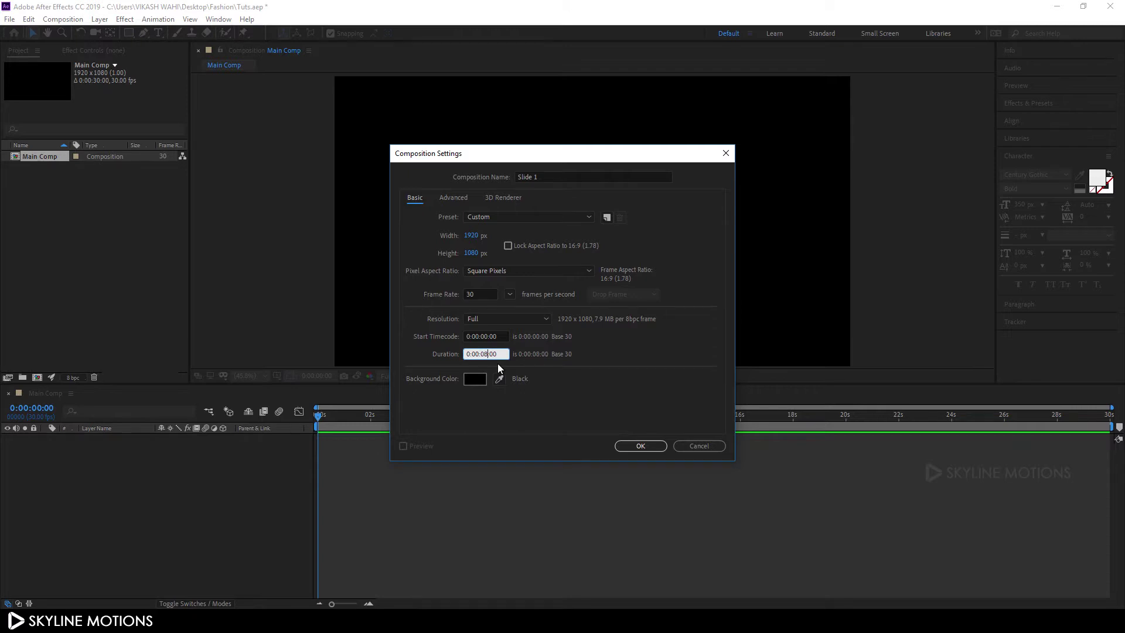
{"action": "key", "text": "Return"}
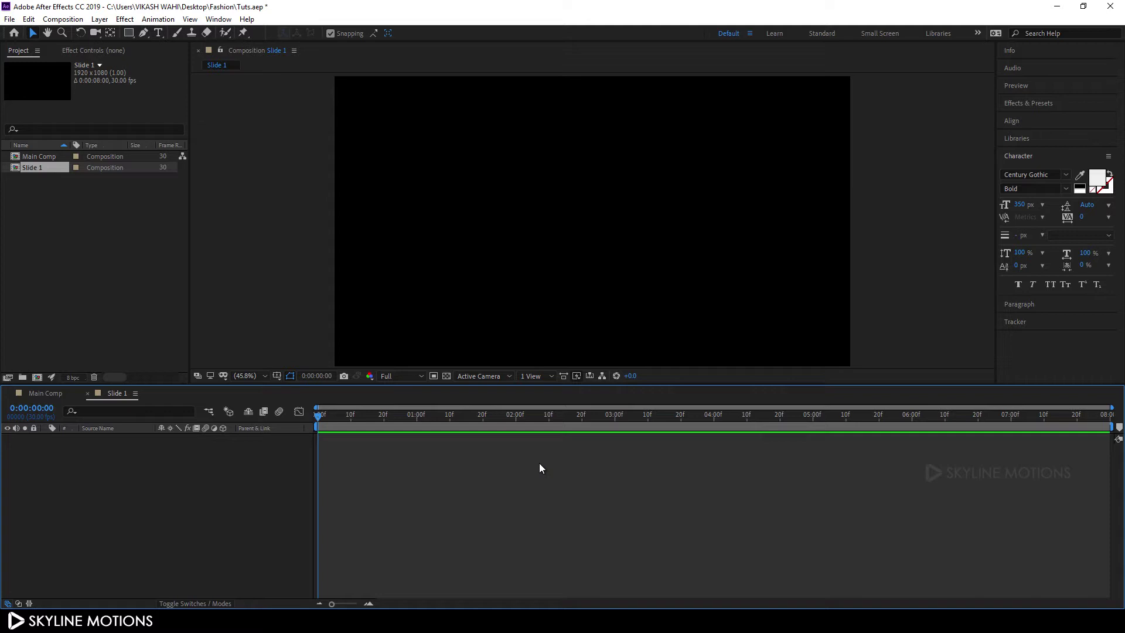
Create a portrait composition named Media 1 with a width of 1080 px and a height of 1920 px
{"action": "left_click", "coordinate": [93, 246]}
{"action": "left_click", "coordinate": [62, 18]}
{"action": "left_click", "coordinate": [80, 33]}
{"action": "type", "text": "Media 1"}
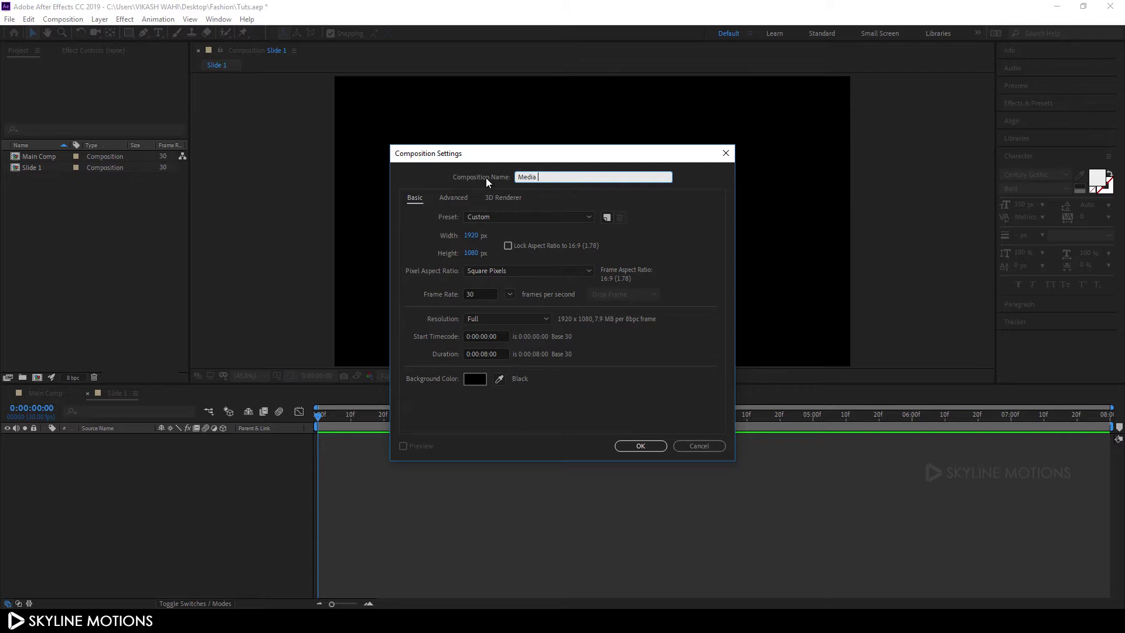
{"action": "left_click", "coordinate": [465, 235]}
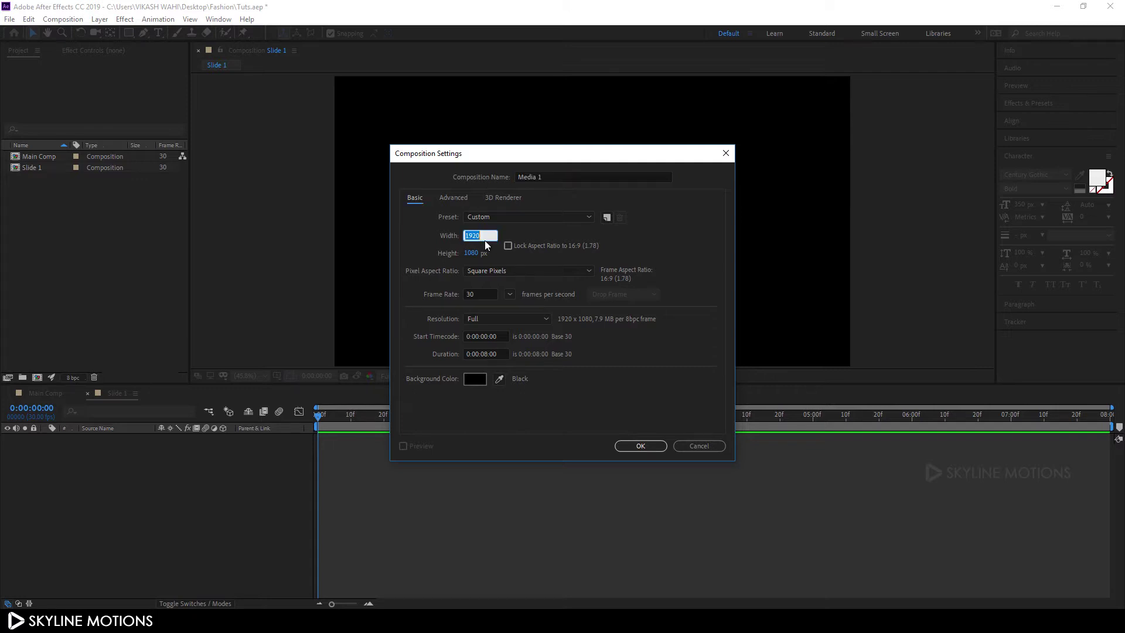
{"action": "type", "text": "10"}
{"action": "type", "text": "80"}
{"action": "type", "text": "1920"}
{"action": "left_click", "coordinate": [637, 445]}
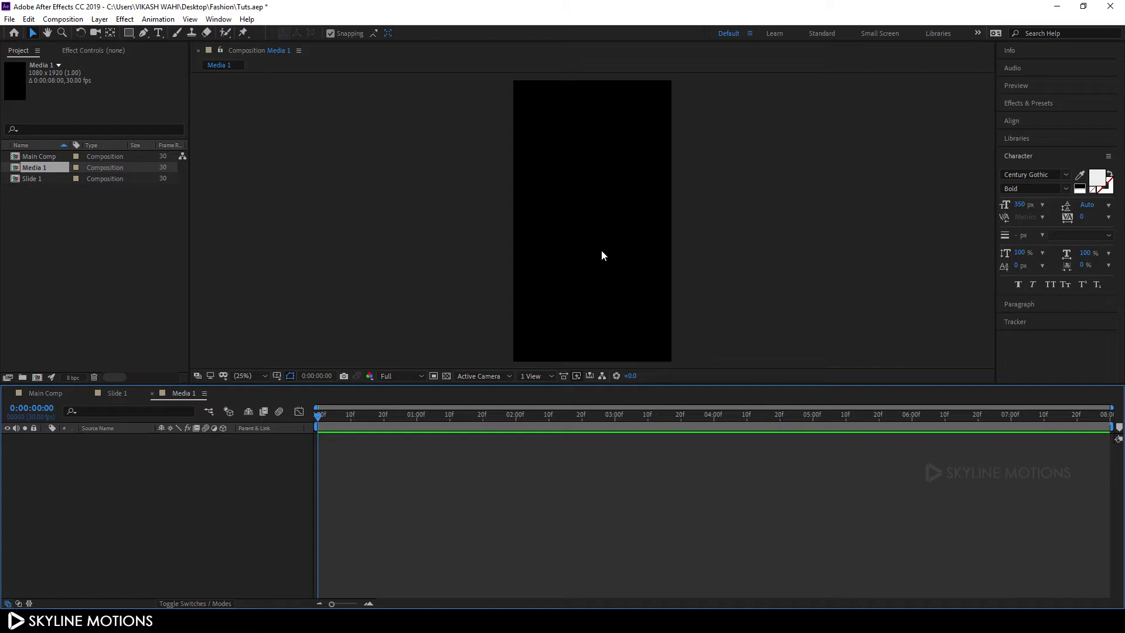
Import the image fashion-1623087_1920 from the Fashion folder as footage
{"action": "right_click", "coordinate": [81, 243]}
{"action": "mouse_move", "coordinate": [213, 300]}
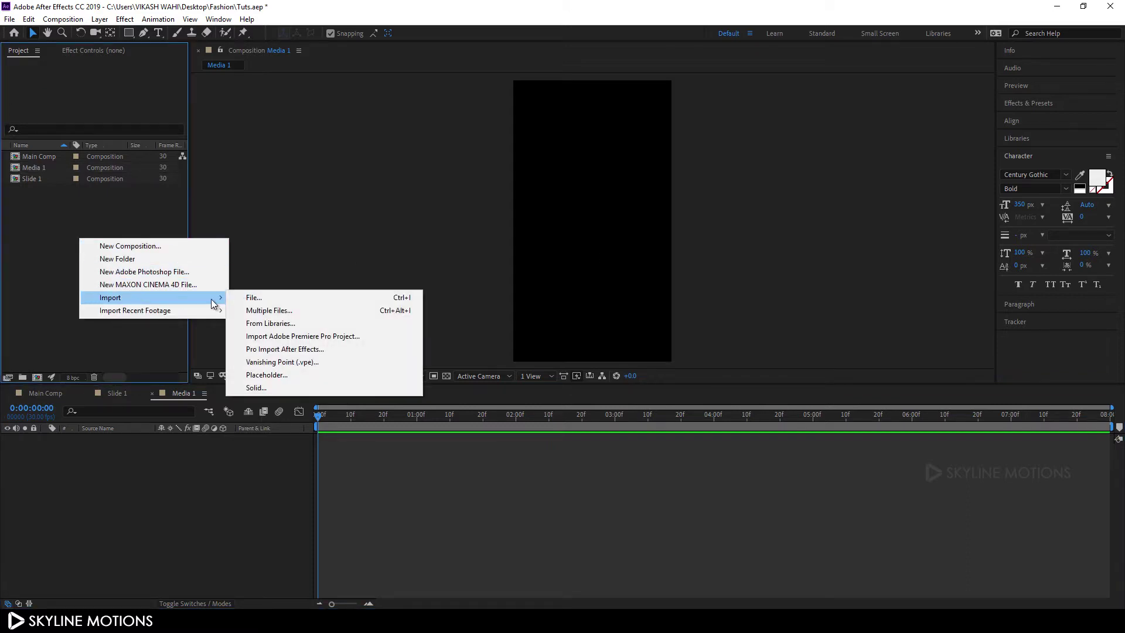
{"action": "left_click", "coordinate": [251, 298]}
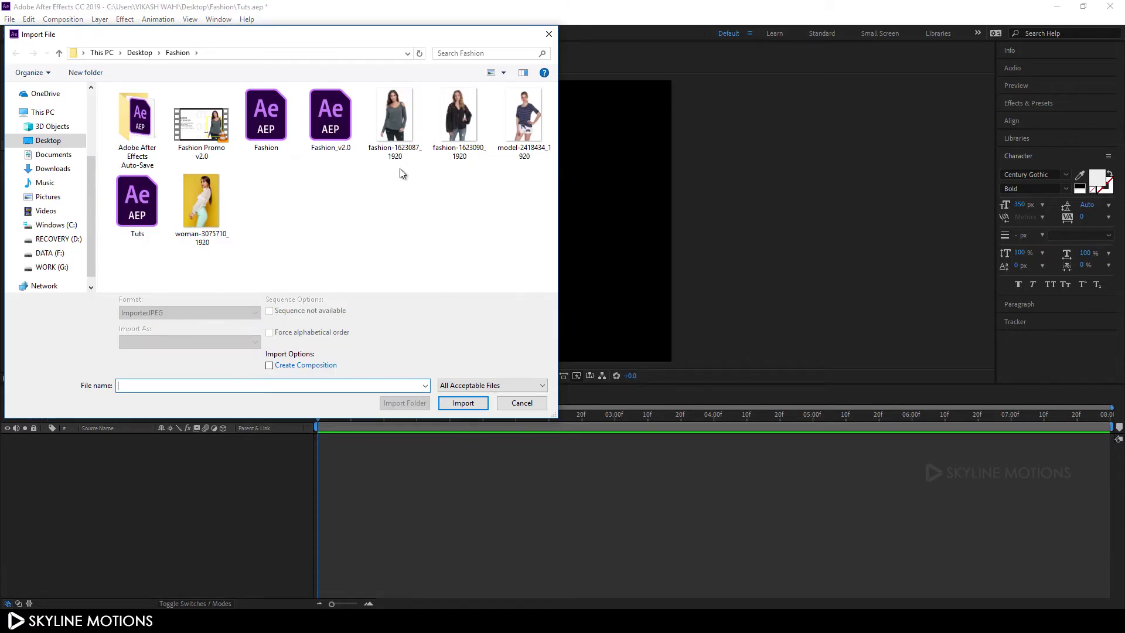
{"action": "left_click", "coordinate": [401, 126]}
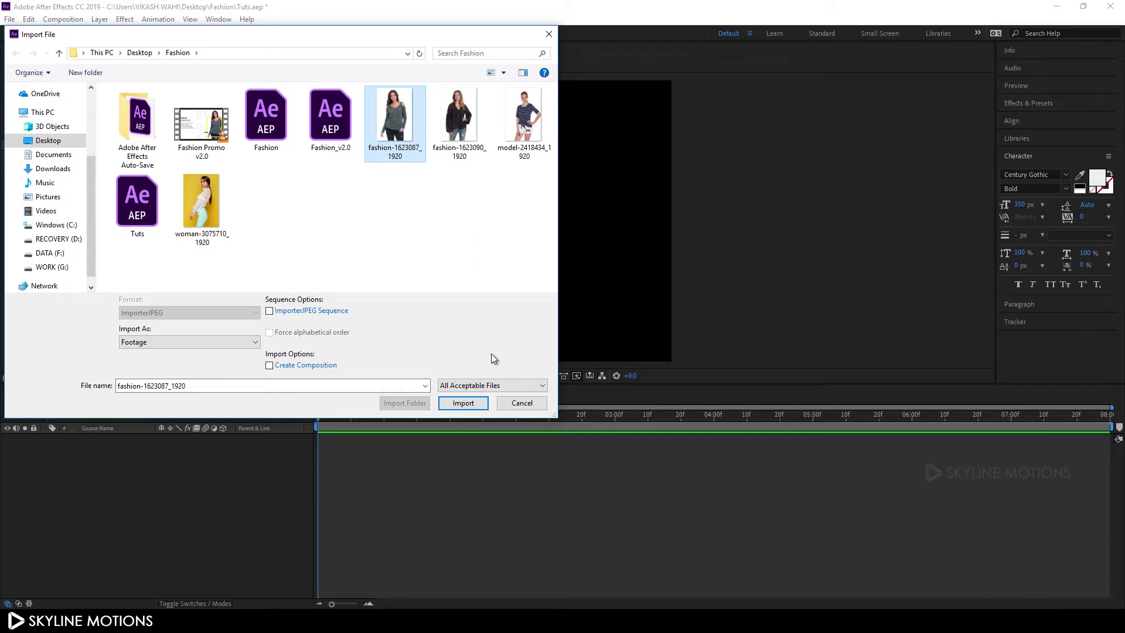
{"action": "left_click", "coordinate": [458, 407]}
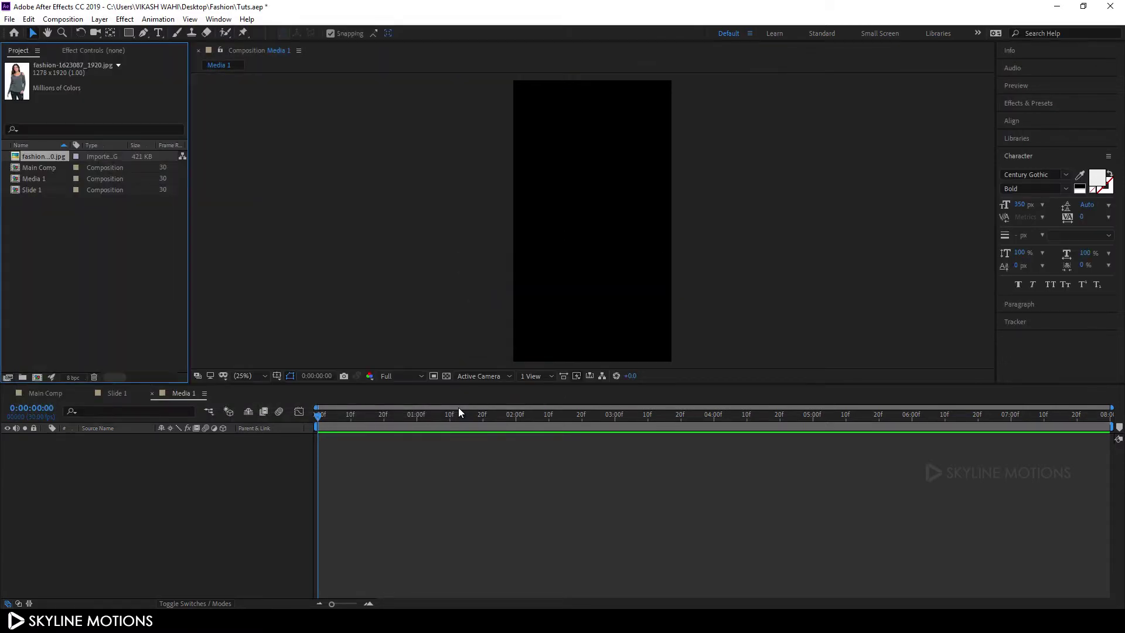
Rename the imported fashion image in the project as Image 1
{"action": "right_click", "coordinate": [55, 156]}
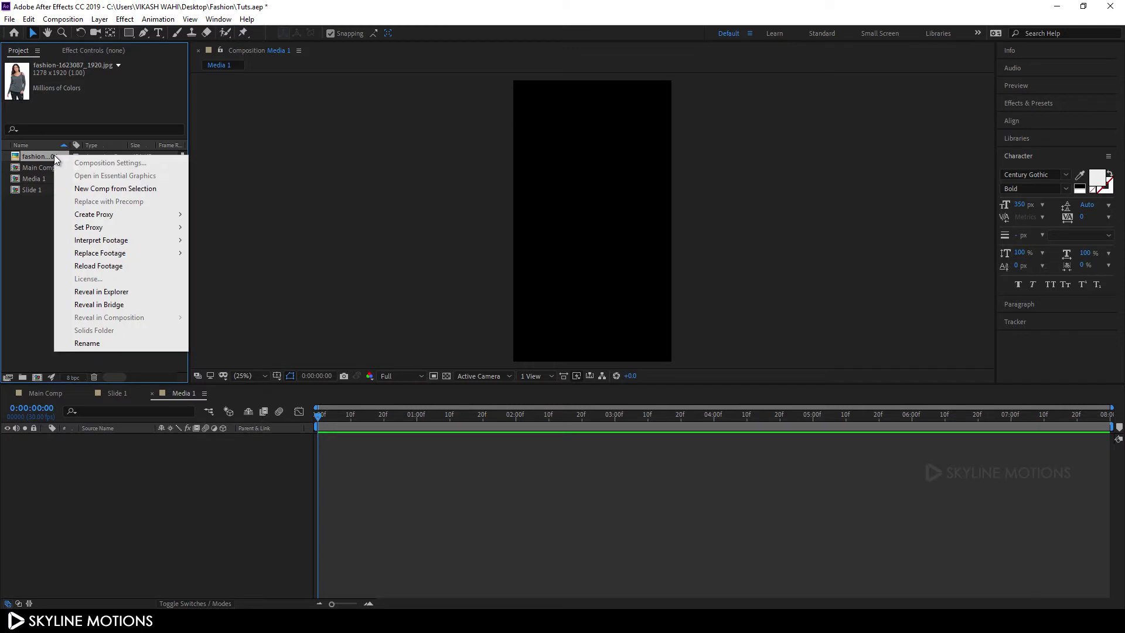
{"action": "left_click", "coordinate": [95, 340]}
{"action": "type", "text": "Image 1"}
{"action": "key", "text": "Return"}
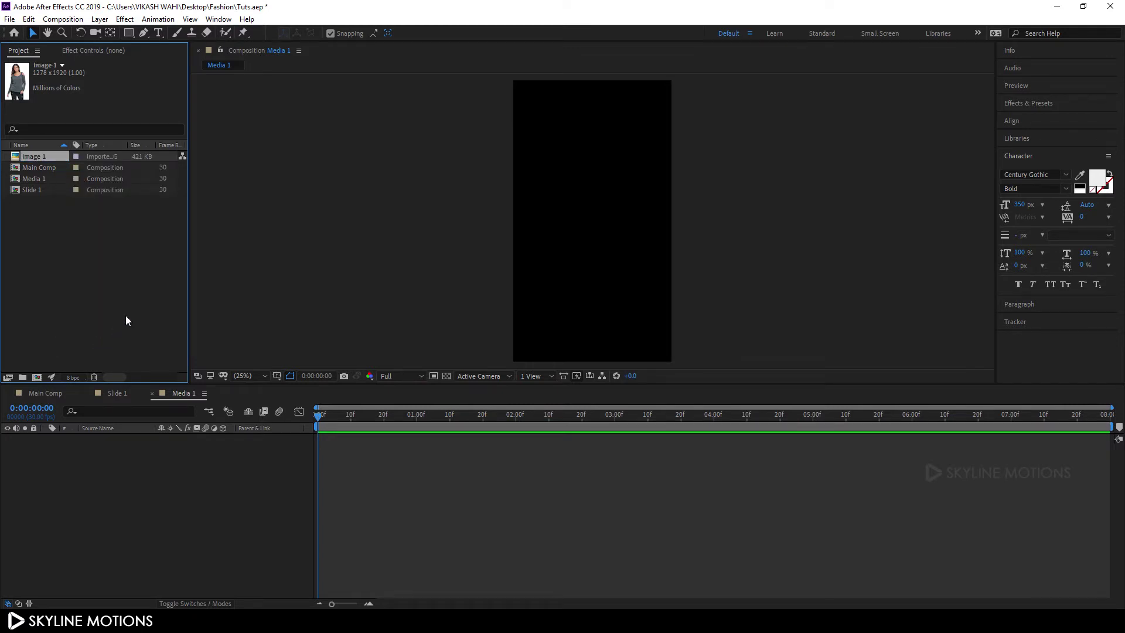
Open the Media 1 composition and add Image 1 to it as a layer
{"action": "double_click", "coordinate": [44, 178]}
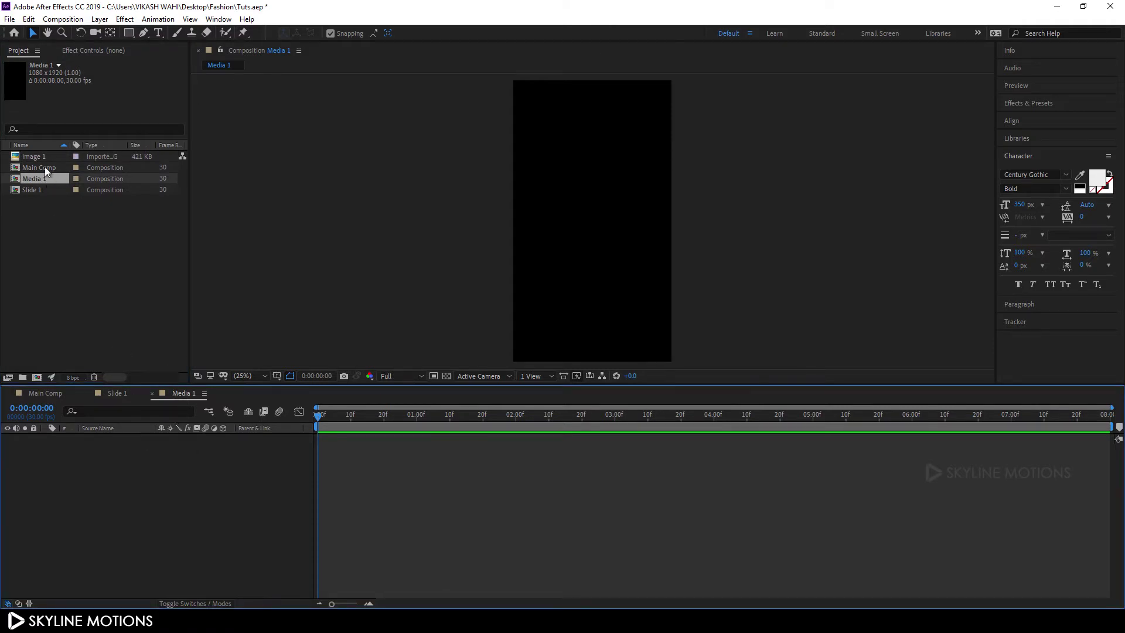
{"action": "left_click_drag", "start_coordinate": [35, 156], "coordinate": [153, 467]}
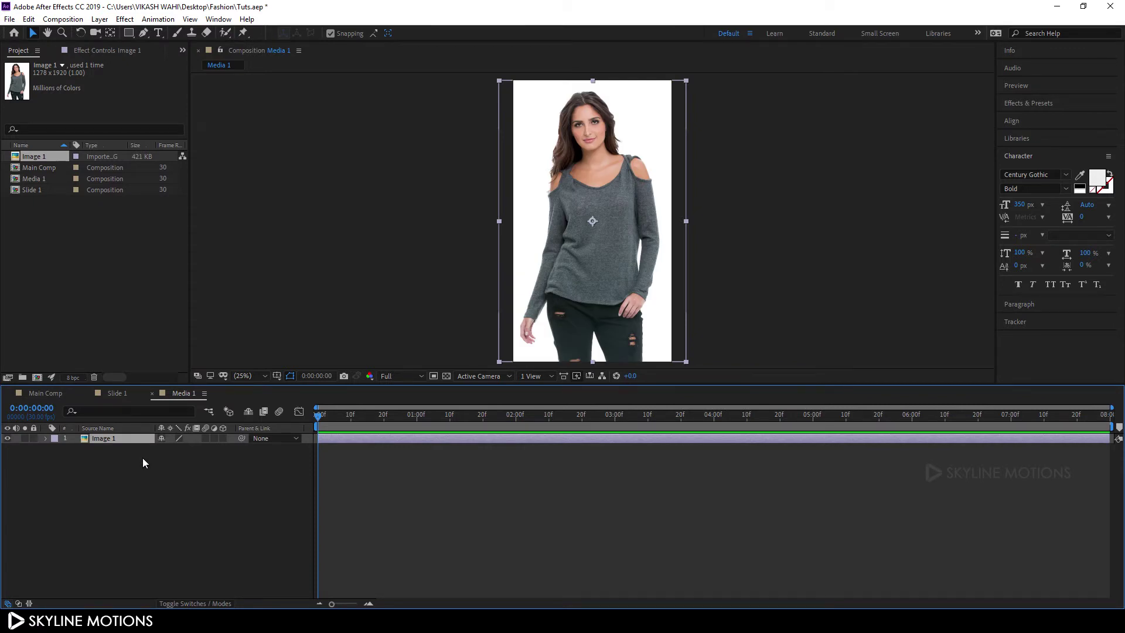
Scale the Image 1 layer to 102% and shift it slightly to the right in the frame
{"action": "key", "text": "s"}
{"action": "left_click_drag", "start_coordinate": [194, 453], "coordinate": [200, 456]}
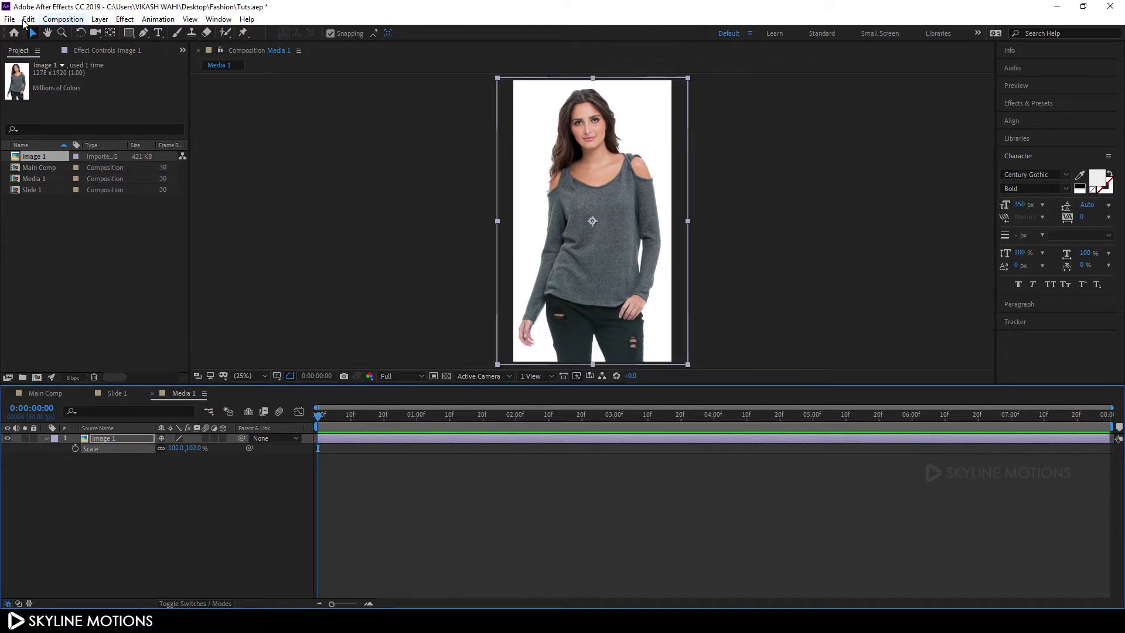
{"action": "left_click_drag", "start_coordinate": [557, 206], "coordinate": [565, 204]}
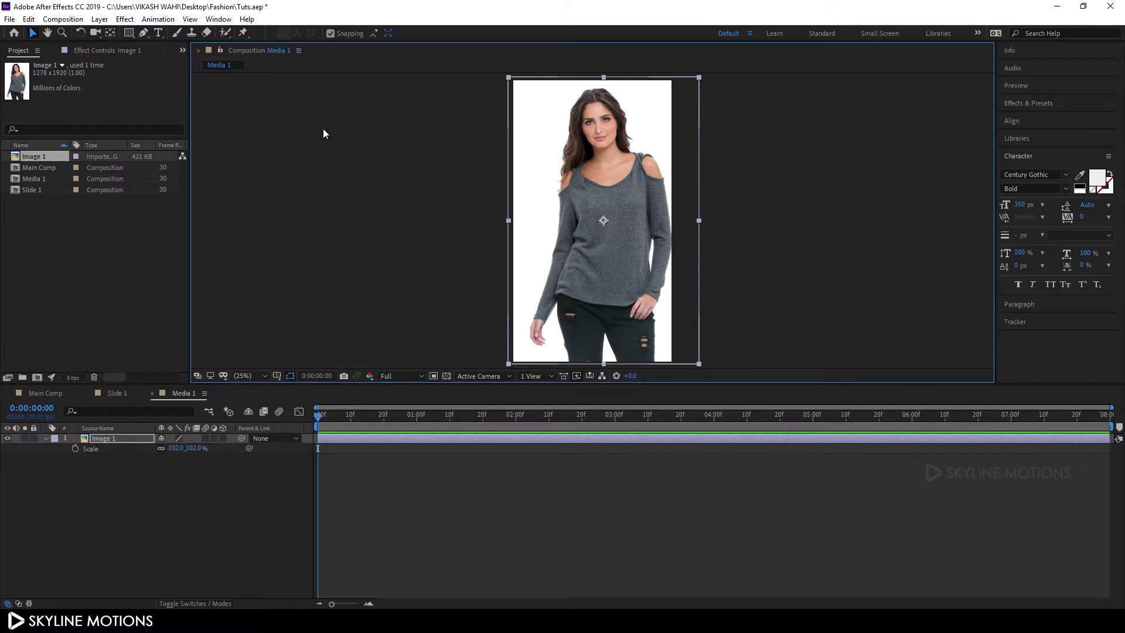
Start a Pen tool mask on Image 1, tracing the outer edge of the leg and around the model's hanging hand
{"action": "left_click", "coordinate": [143, 33]}
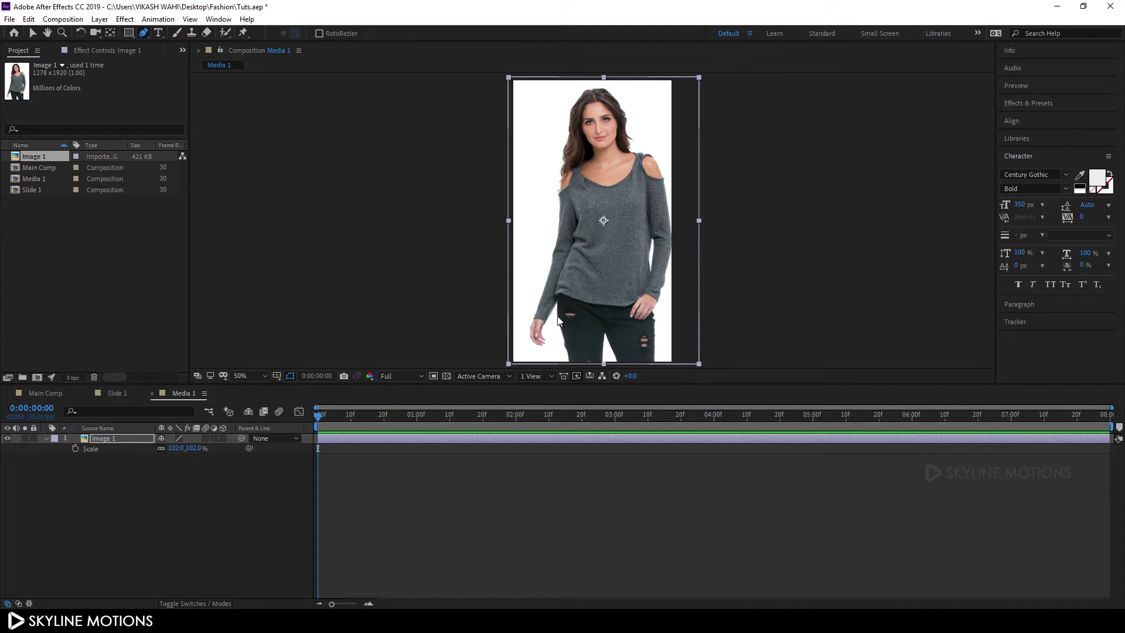
{"action": "scroll", "coordinate": [557, 311], "scroll_direction": "up", "scroll_amount": 4}
{"action": "left_click", "coordinate": [611, 293]}
{"action": "left_click", "coordinate": [597, 243]}
{"action": "left_click", "coordinate": [574, 161]}
{"action": "left_click", "coordinate": [570, 82]}
{"action": "left_click", "coordinate": [506, 208]}
{"action": "key", "text": "period"}
{"action": "left_click", "coordinate": [433, 231]}
{"action": "left_click", "coordinate": [451, 253]}
{"action": "left_click", "coordinate": [432, 253]}
{"action": "left_click", "coordinate": [418, 254]}
{"action": "left_click", "coordinate": [445, 275]}
{"action": "left_click", "coordinate": [440, 282]}
{"action": "left_click", "coordinate": [427, 290]}
{"action": "left_click", "coordinate": [419, 300]}
{"action": "left_click", "coordinate": [349, 265]}
{"action": "left_click", "coordinate": [326, 232]}
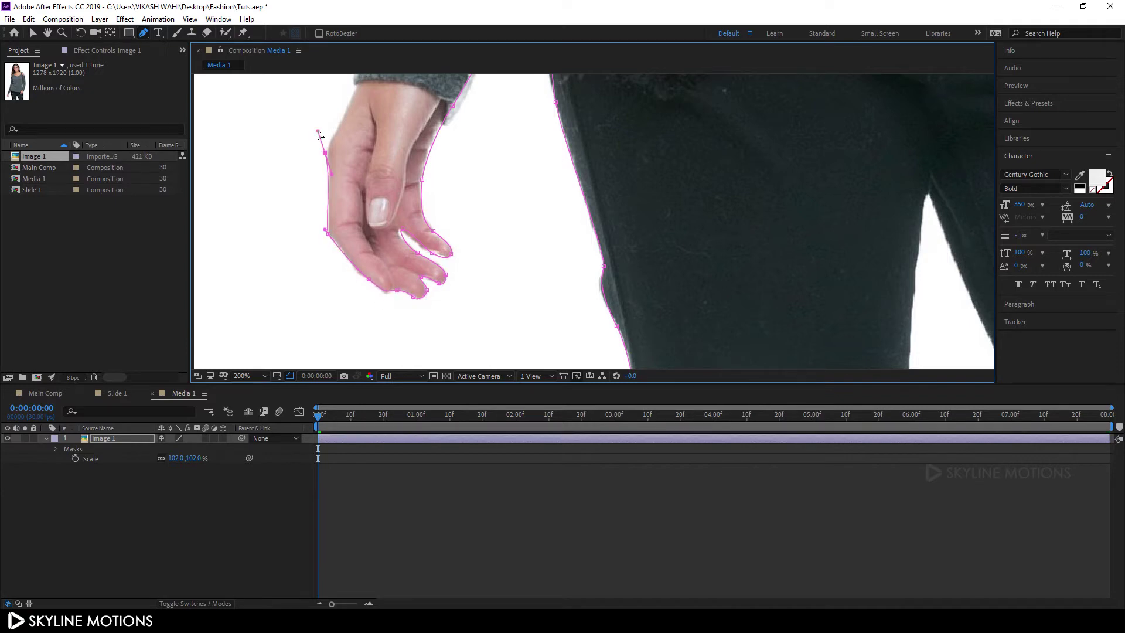
Continue the mask outline up the sleeve and shoulder, over the head, and down the loose hair on the other side
{"action": "left_click", "coordinate": [326, 148]}
{"action": "left_click_drag", "start_coordinate": [326, 149], "coordinate": [371, 292]}
{"action": "left_click", "coordinate": [410, 192]}
{"action": "left_click", "coordinate": [422, 170]}
{"action": "left_click_drag", "start_coordinate": [465, 170], "coordinate": [469, 328]}
{"action": "mouse_move", "coordinate": [468, 146]}
{"action": "left_mouse_down"}
{"action": "mouse_move", "coordinate": [474, 316]}
{"action": "mouse_move", "coordinate": [487, 305]}
{"action": "left_mouse_up"}
{"action": "left_click", "coordinate": [512, 179]}
{"action": "left_click_drag", "start_coordinate": [518, 69], "coordinate": [521, 275]}
{"action": "left_click_drag", "start_coordinate": [521, 118], "coordinate": [528, 328]}
{"action": "left_click", "coordinate": [503, 176]}
{"action": "mouse_move", "coordinate": [527, 146]}
{"action": "left_mouse_down"}
{"action": "mouse_move", "coordinate": [539, 258]}
{"action": "mouse_move", "coordinate": [557, 205]}
{"action": "left_mouse_up"}
{"action": "left_click", "coordinate": [535, 155]}
{"action": "left_click", "coordinate": [674, 154]}
{"action": "mouse_move", "coordinate": [704, 328]}
{"action": "left_mouse_down"}
{"action": "mouse_move", "coordinate": [697, 269]}
{"action": "mouse_move", "coordinate": [694, 281]}
{"action": "mouse_move", "coordinate": [730, 211]}
{"action": "left_mouse_up"}
{"action": "left_click", "coordinate": [720, 293]}
{"action": "left_click", "coordinate": [750, 274]}
{"action": "left_click", "coordinate": [802, 326]}
{"action": "left_click_drag", "start_coordinate": [762, 328], "coordinate": [734, 242]}
{"action": "left_click", "coordinate": [762, 272]}
{"action": "left_click", "coordinate": [752, 312]}
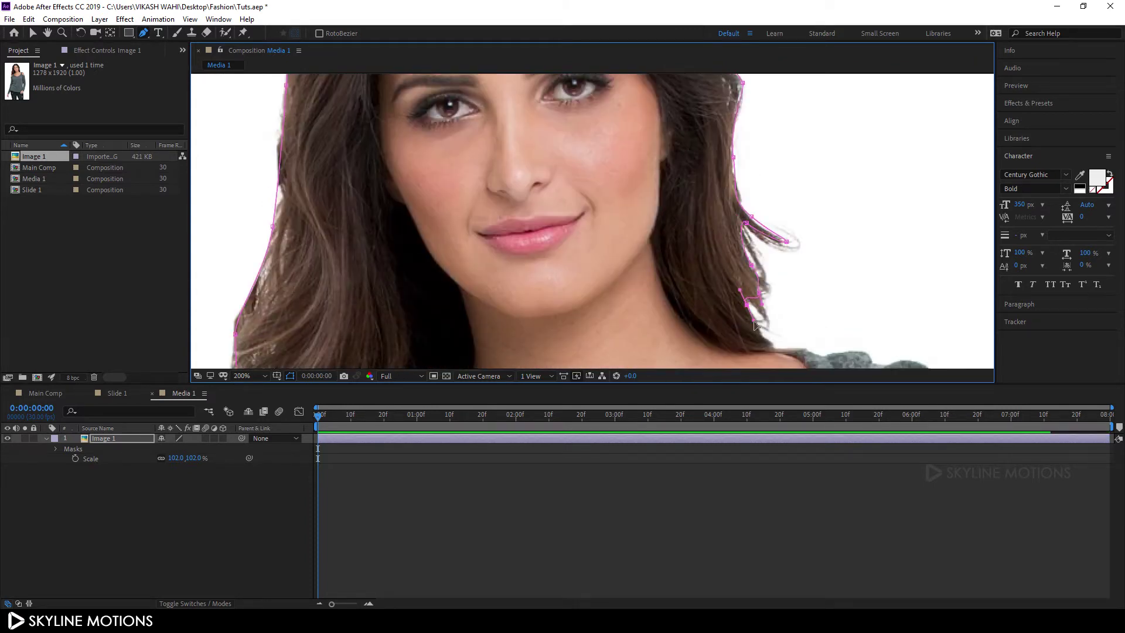
Extend the mask outline along the other shoulder and down the outer sleeve to the hand and hip
{"action": "left_click_drag", "start_coordinate": [762, 351], "coordinate": [662, 191]}
{"action": "left_click", "coordinate": [677, 192]}
{"action": "left_click", "coordinate": [706, 194]}
{"action": "left_click", "coordinate": [726, 199]}
{"action": "left_click", "coordinate": [768, 203]}
{"action": "left_click_drag", "start_coordinate": [891, 258], "coordinate": [853, 188]}
{"action": "left_click", "coordinate": [850, 194]}
{"action": "mouse_move", "coordinate": [879, 328]}
{"action": "left_mouse_down"}
{"action": "mouse_move", "coordinate": [867, 175]}
{"action": "mouse_move", "coordinate": [879, 117]}
{"action": "left_mouse_up"}
{"action": "left_click", "coordinate": [876, 249]}
{"action": "left_click", "coordinate": [888, 305]}
{"action": "mouse_move", "coordinate": [888, 305]}
{"action": "left_mouse_down"}
{"action": "mouse_move", "coordinate": [897, 280]}
{"action": "mouse_move", "coordinate": [886, 253]}
{"action": "mouse_move", "coordinate": [879, 286]}
{"action": "mouse_move", "coordinate": [855, 275]}
{"action": "mouse_move", "coordinate": [838, 232]}
{"action": "left_mouse_up"}
{"action": "left_click", "coordinate": [884, 275]}
{"action": "left_click", "coordinate": [826, 251]}
{"action": "left_click", "coordinate": [819, 284]}
{"action": "left_click_drag", "start_coordinate": [819, 328], "coordinate": [873, 176]}
{"action": "left_click", "coordinate": [866, 237]}
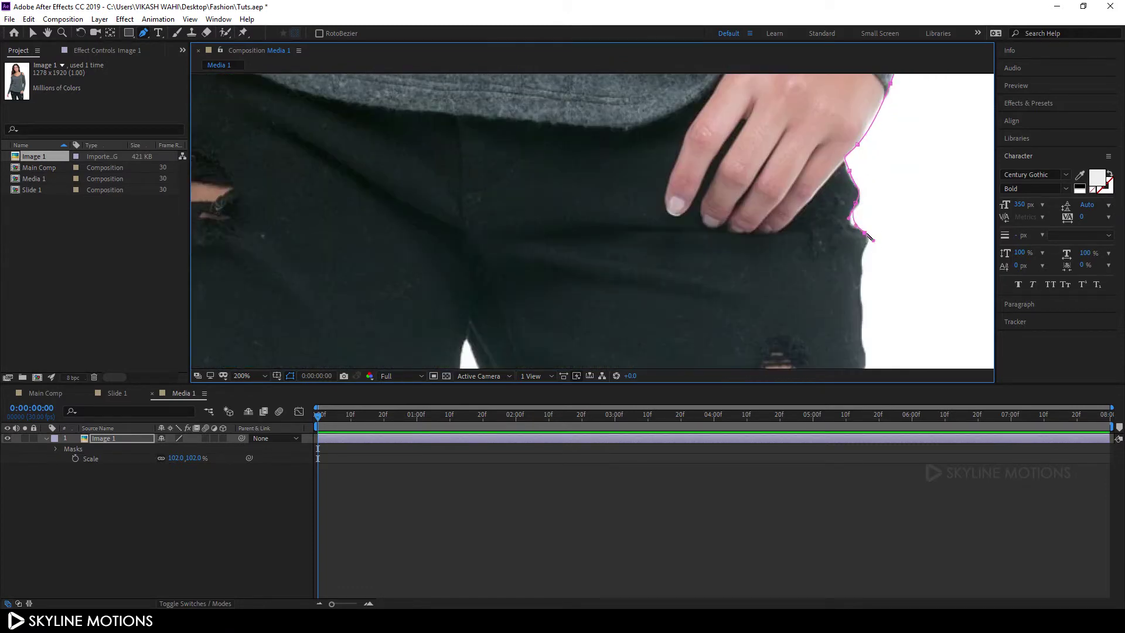
Trace the mask down the outer leg and around the gap between the legs, closing it at its starting point
{"action": "scroll", "coordinate": [582, 315], "scroll_direction": "down", "scroll_amount": 6}
{"action": "left_click", "coordinate": [564, 306]}
{"action": "left_click", "coordinate": [470, 83]}
{"action": "left_click", "coordinate": [528, 210]}
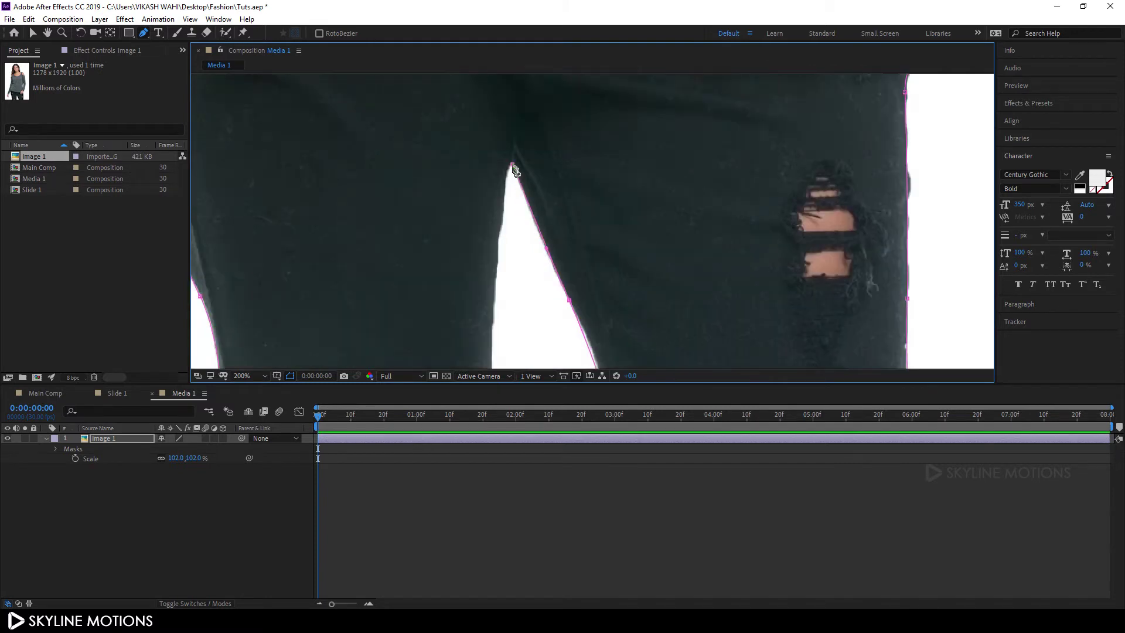
{"action": "left_click", "coordinate": [478, 304]}
{"action": "scroll", "coordinate": [410, 264], "scroll_direction": "left", "scroll_amount": 5}
{"action": "left_click", "coordinate": [781, 348]}
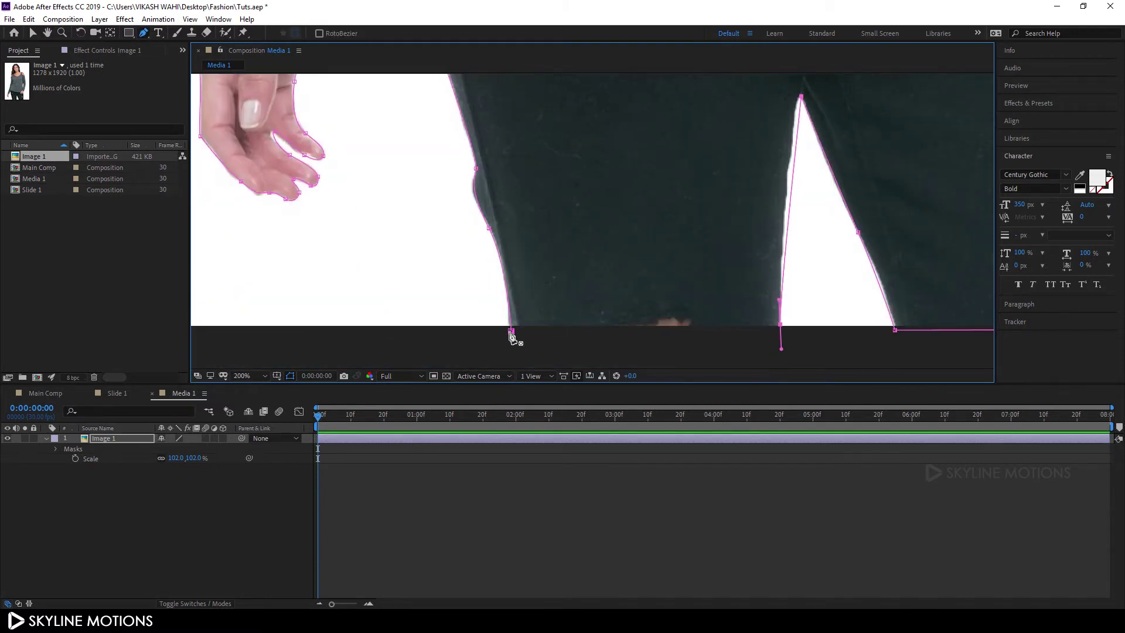
{"action": "left_click", "coordinate": [511, 331]}
Draw a second closed mask on Image 1 around the white gap between the torso and the bent arm
{"action": "scroll", "coordinate": [603, 266], "scroll_direction": "down", "scroll_amount": 4}
{"action": "scroll", "coordinate": [630, 222], "scroll_direction": "down", "scroll_amount": 3}
{"action": "scroll", "coordinate": [630, 223], "scroll_direction": "up", "scroll_amount": 3}
{"action": "scroll", "coordinate": [627, 234], "scroll_direction": "up", "scroll_amount": 5}
{"action": "scroll", "coordinate": [624, 250], "scroll_direction": "right", "scroll_amount": 3}
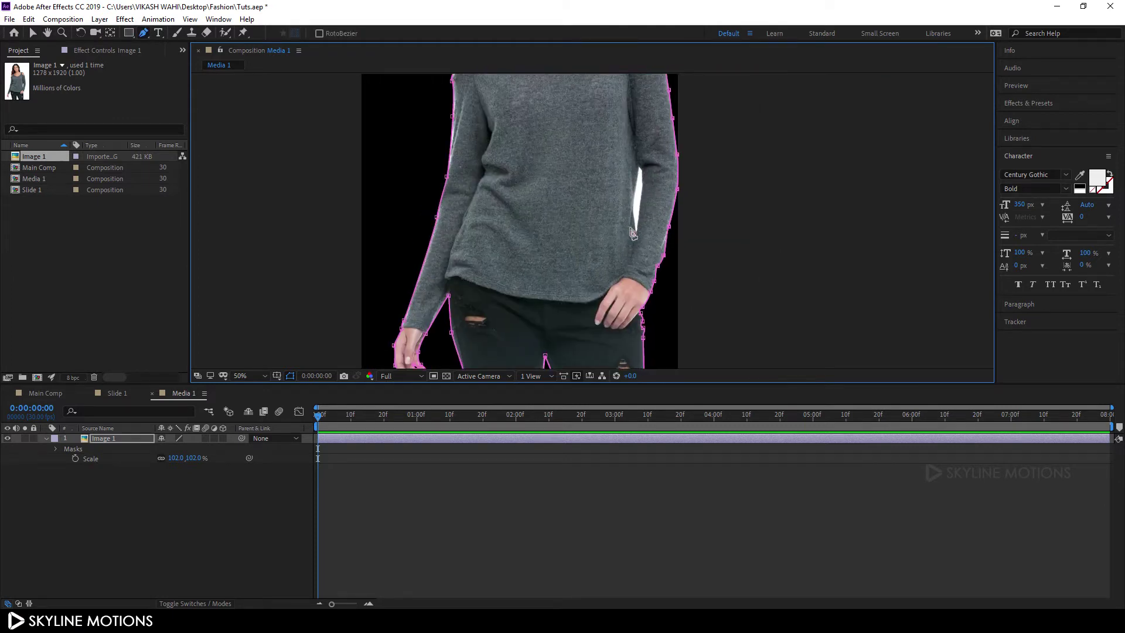
{"action": "left_click", "coordinate": [100, 441]}
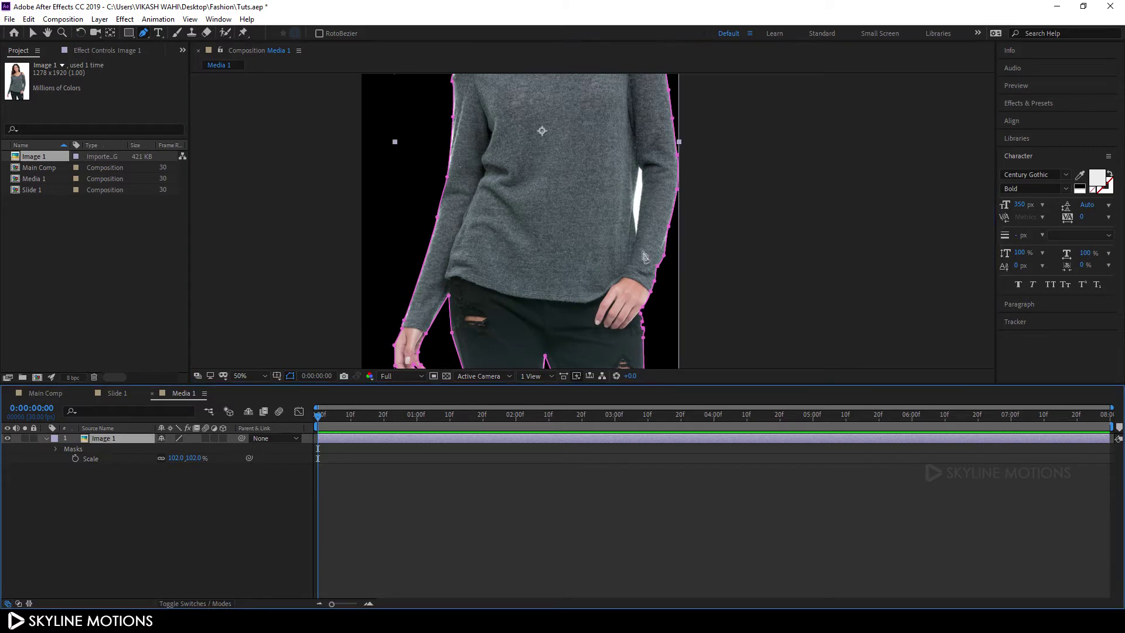
{"action": "scroll", "coordinate": [624, 208], "scroll_direction": "up", "scroll_amount": 2}
{"action": "left_click_drag", "start_coordinate": [624, 213], "coordinate": [586, 249]}
{"action": "left_click", "coordinate": [649, 150]}
{"action": "left_click", "coordinate": [633, 240]}
{"action": "left_click", "coordinate": [642, 286]}
{"action": "left_click", "coordinate": [657, 183]}
{"action": "left_click", "coordinate": [657, 166]}
{"action": "left_click", "coordinate": [648, 151]}
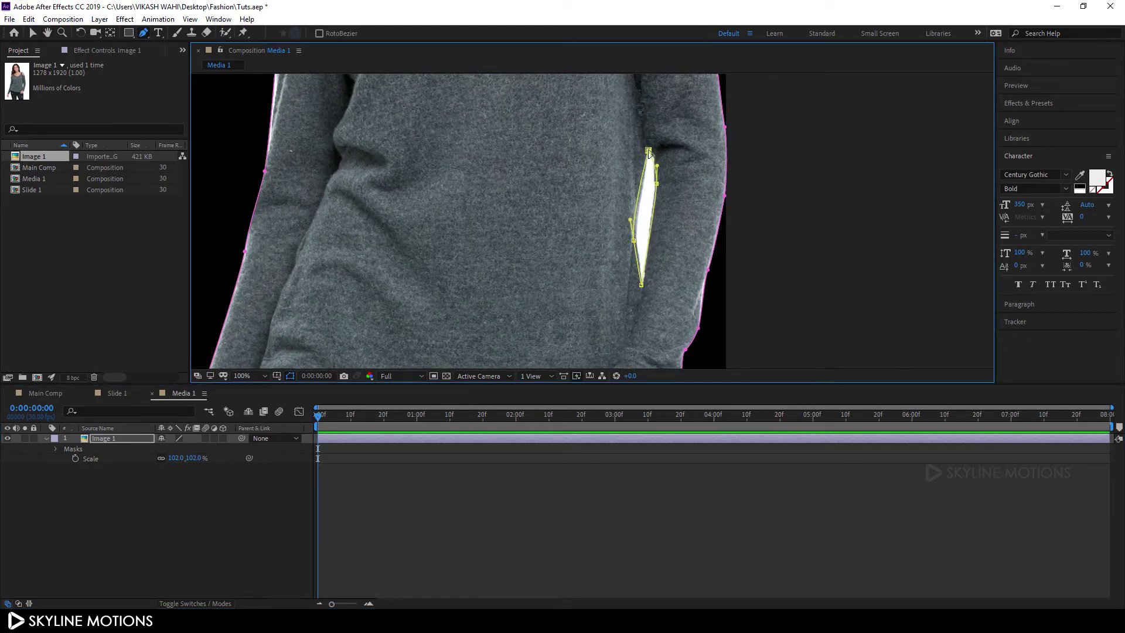
Show the mask properties of Image 1 and set Mask 2, around the arm gap, to Subtract mode
{"action": "left_click", "coordinate": [106, 442]}
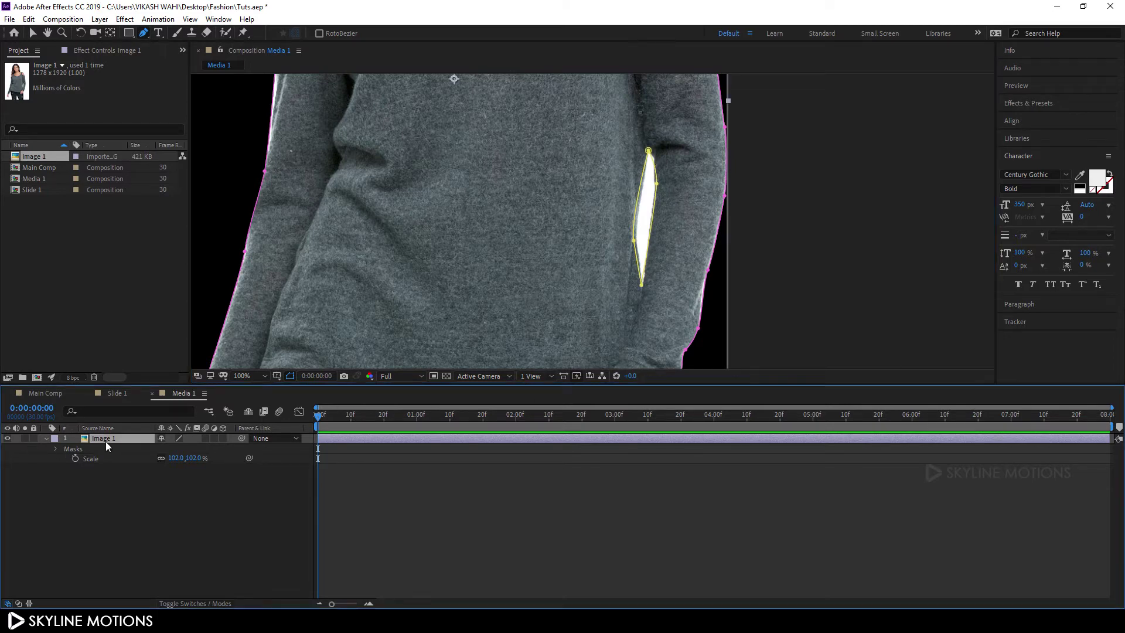
{"action": "key", "text": "f"}
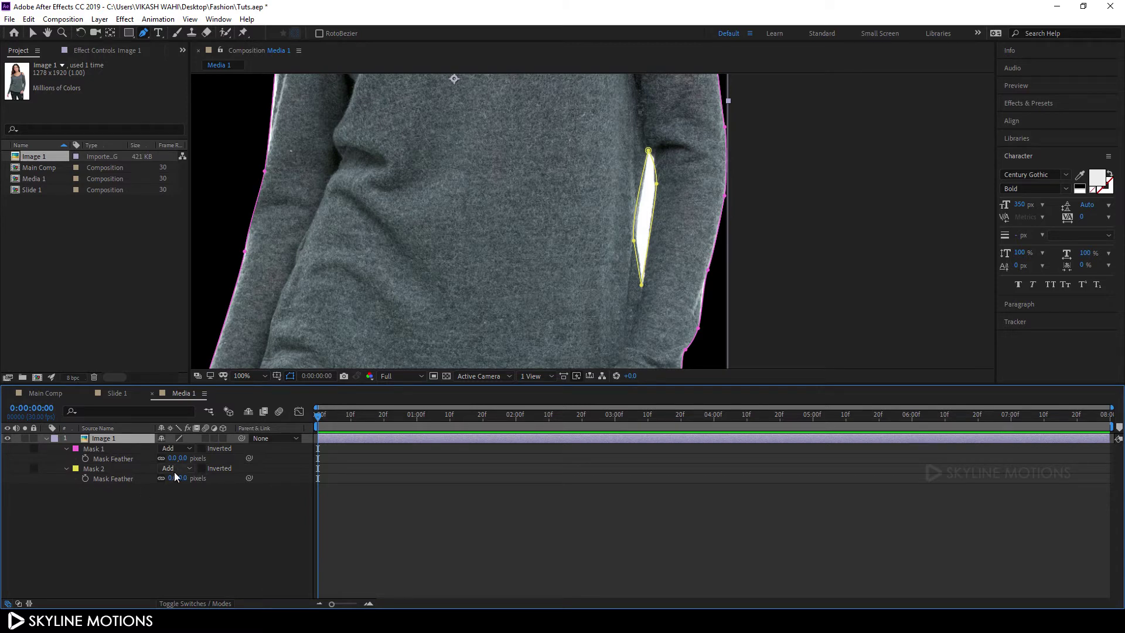
{"action": "left_click", "coordinate": [93, 469]}
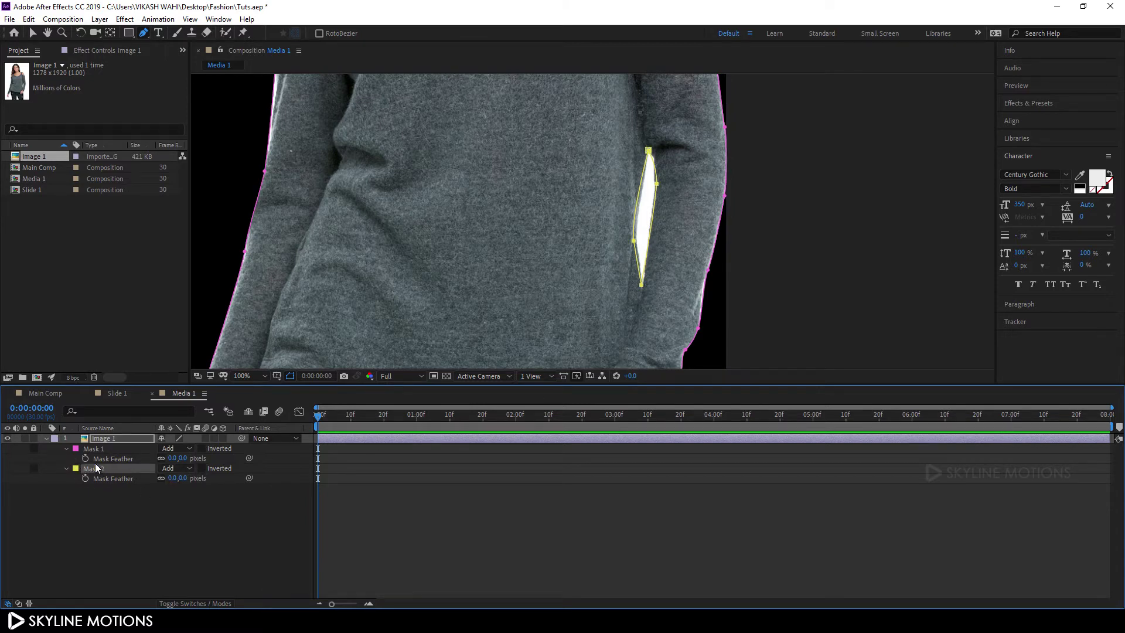
{"action": "left_click", "coordinate": [185, 467]}
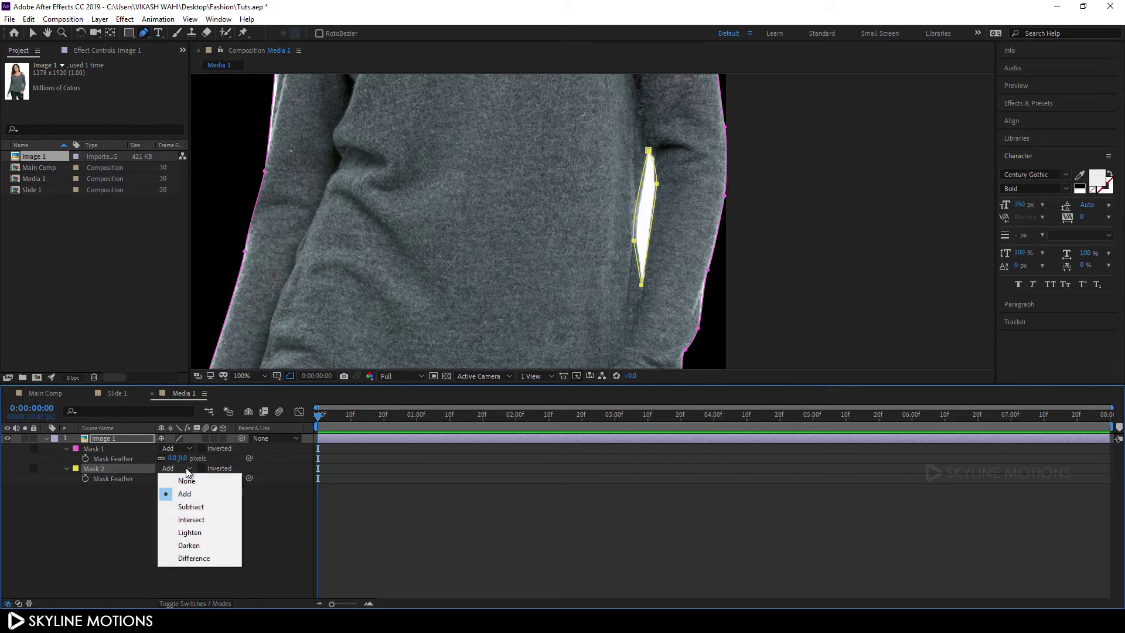
{"action": "left_click", "coordinate": [196, 507]}
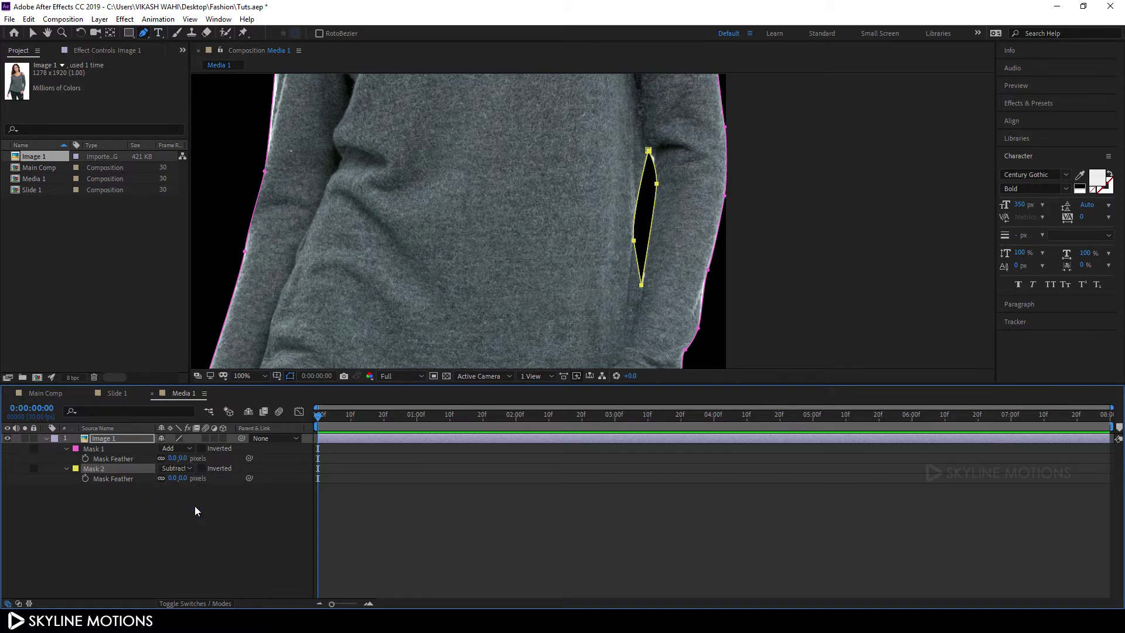
Try a 25-pixel feather on both Image 1 masks, settle on 10 pixels, and collapse the layer's properties
{"action": "left_click", "coordinate": [196, 458]}
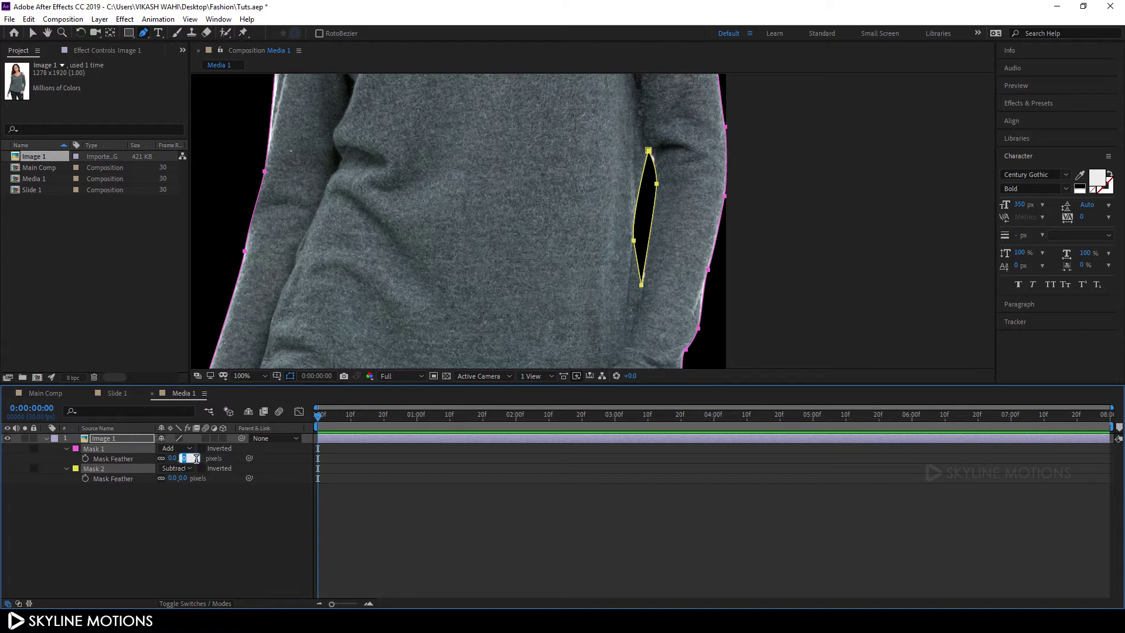
{"action": "type", "text": "25"}
{"action": "key", "text": "Return"}
{"action": "left_click", "coordinate": [196, 458]}
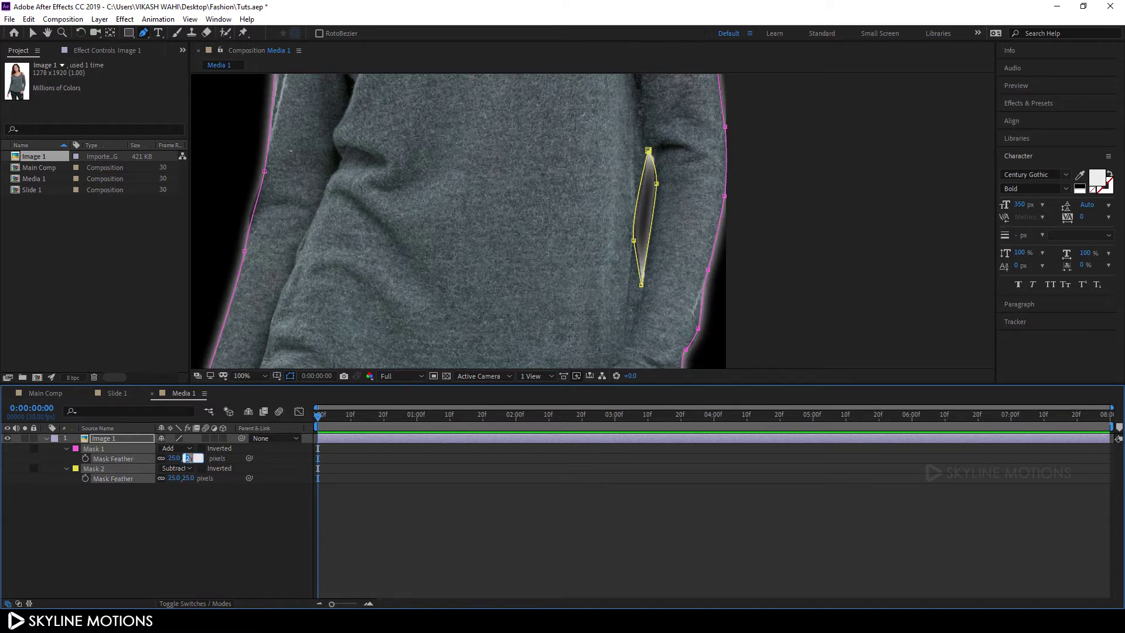
{"action": "type", "text": "10"}
{"action": "key", "text": "Return"}
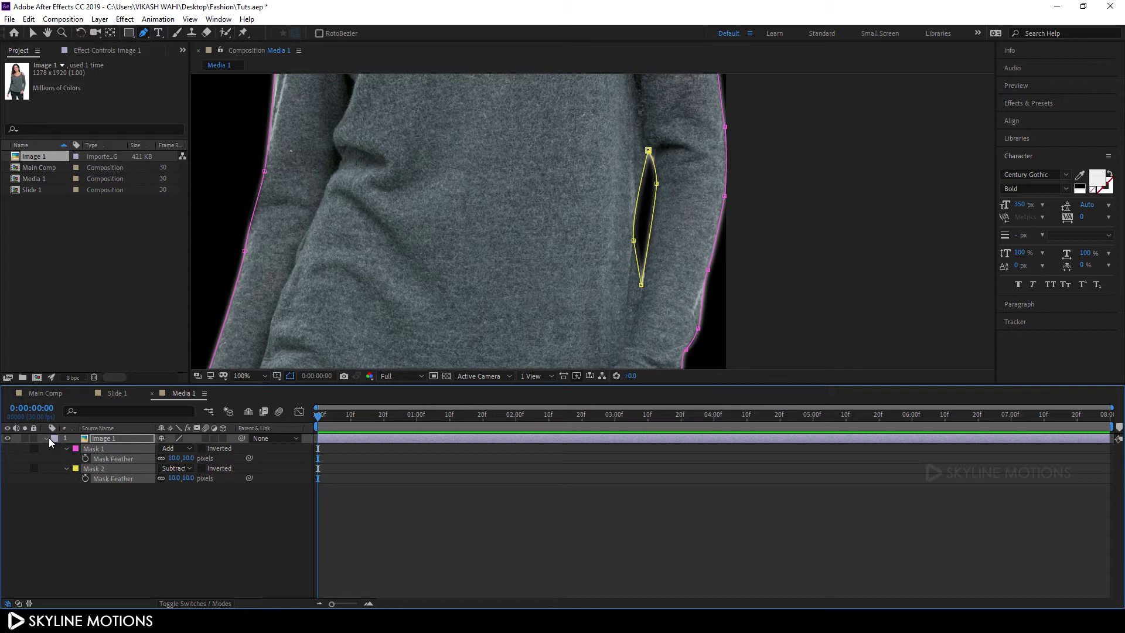
{"action": "left_click", "coordinate": [47, 438]}
{"action": "left_click", "coordinate": [161, 467]}
{"action": "left_click", "coordinate": [247, 378]}
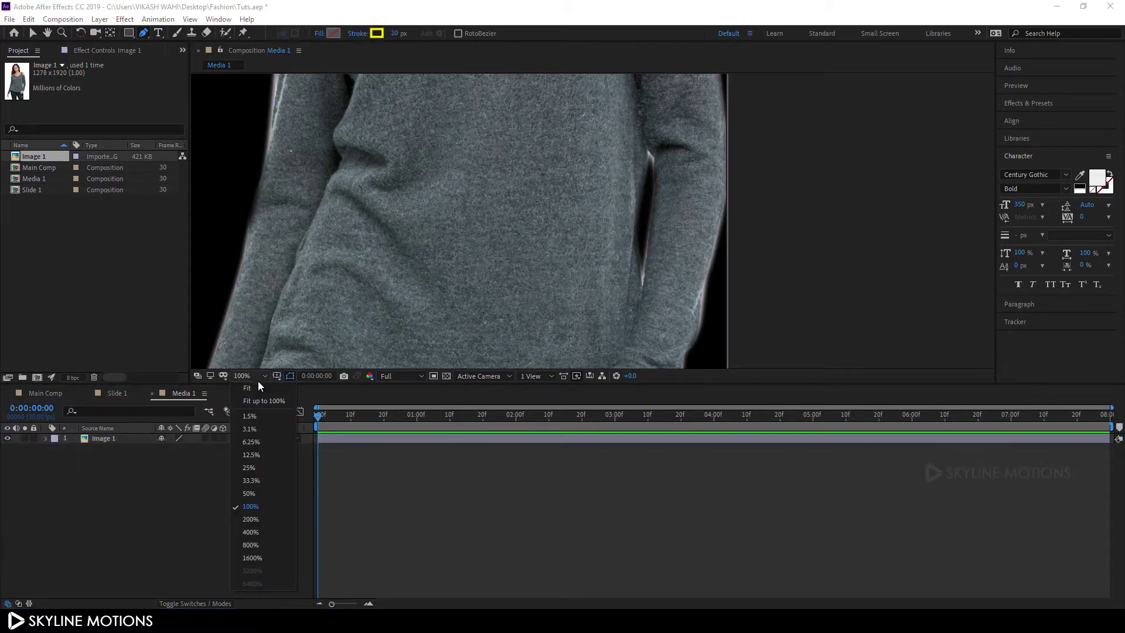
{"action": "left_click", "coordinate": [252, 389]}
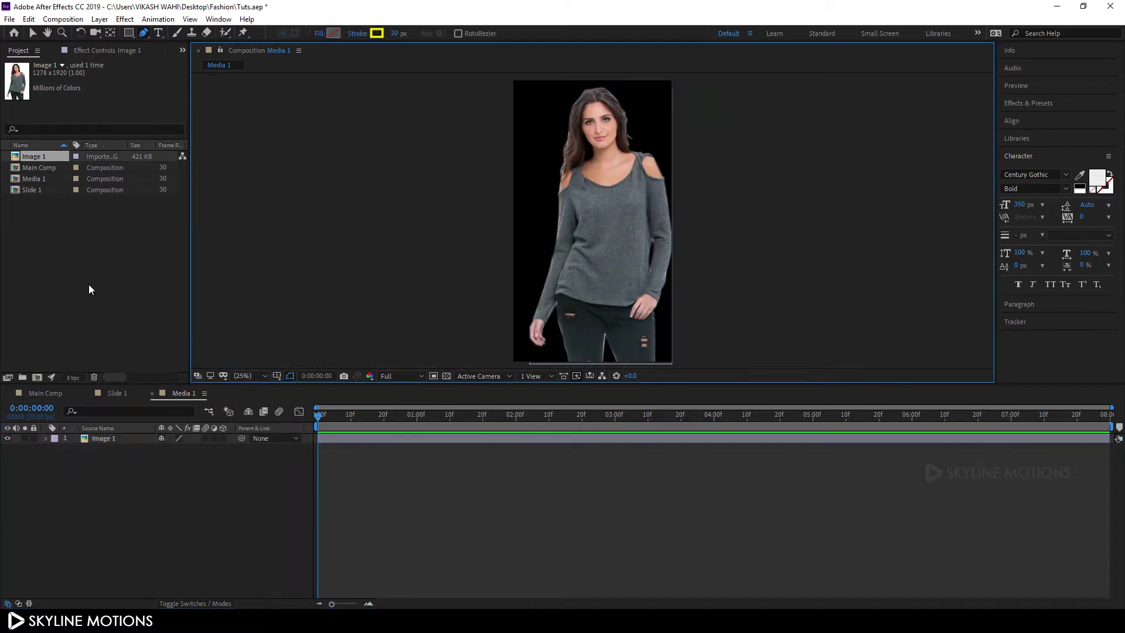
Open the Slide 1 composition, add the Media 1 composition as a layer, and scale it to 55%
{"action": "double_click", "coordinate": [30, 189]}
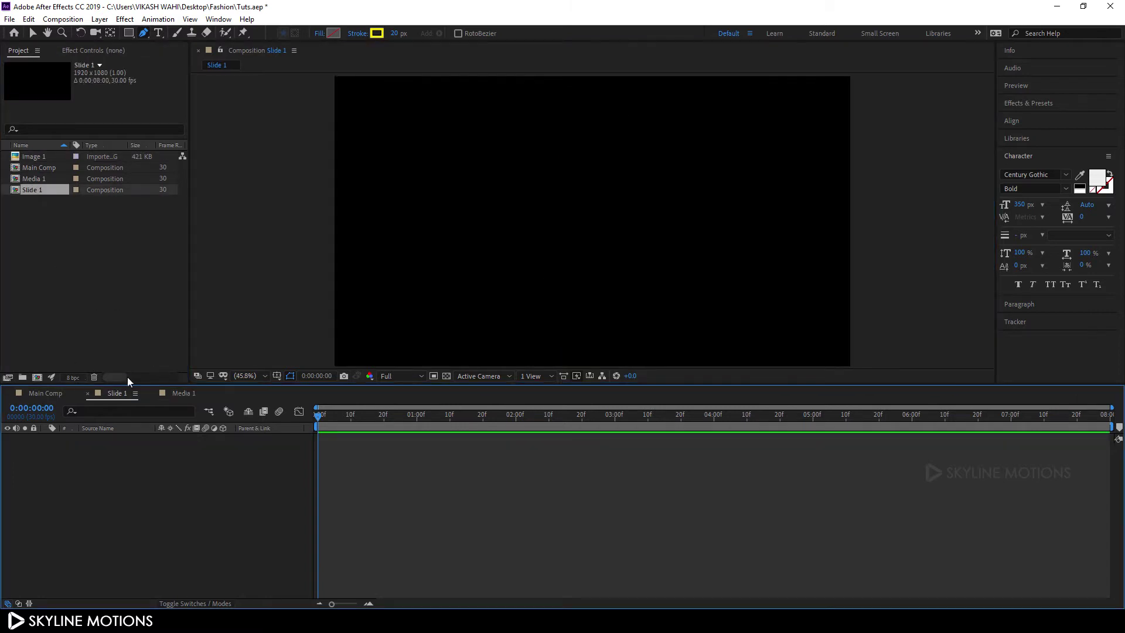
{"action": "left_click_drag", "start_coordinate": [37, 179], "coordinate": [104, 470]}
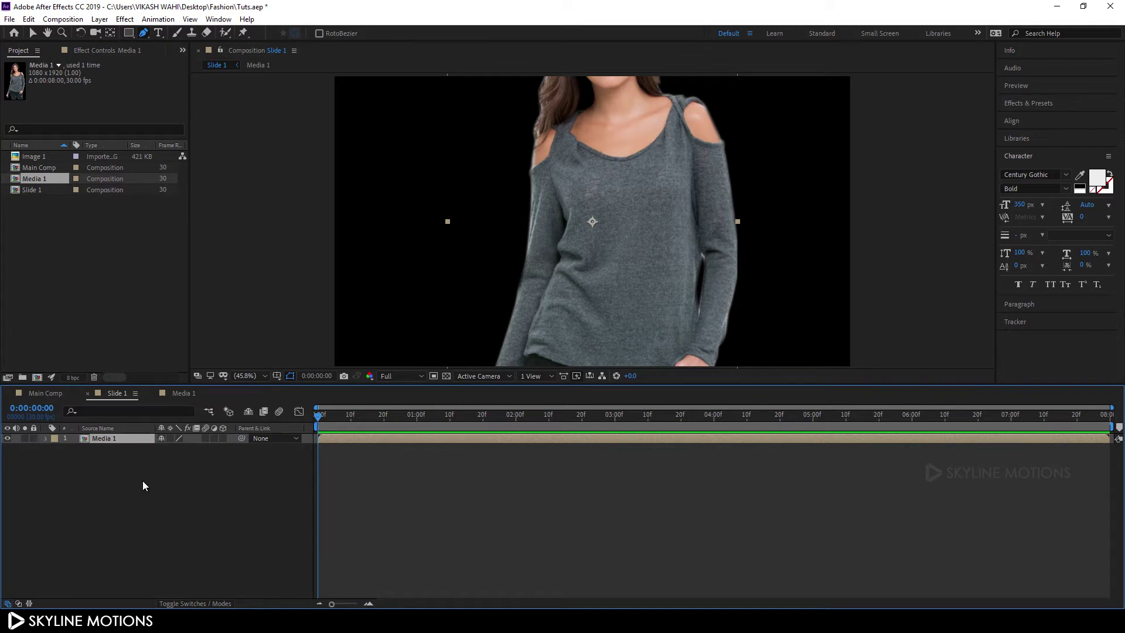
{"action": "key", "text": "s"}
{"action": "left_click_drag", "start_coordinate": [194, 448], "coordinate": [171, 450]}
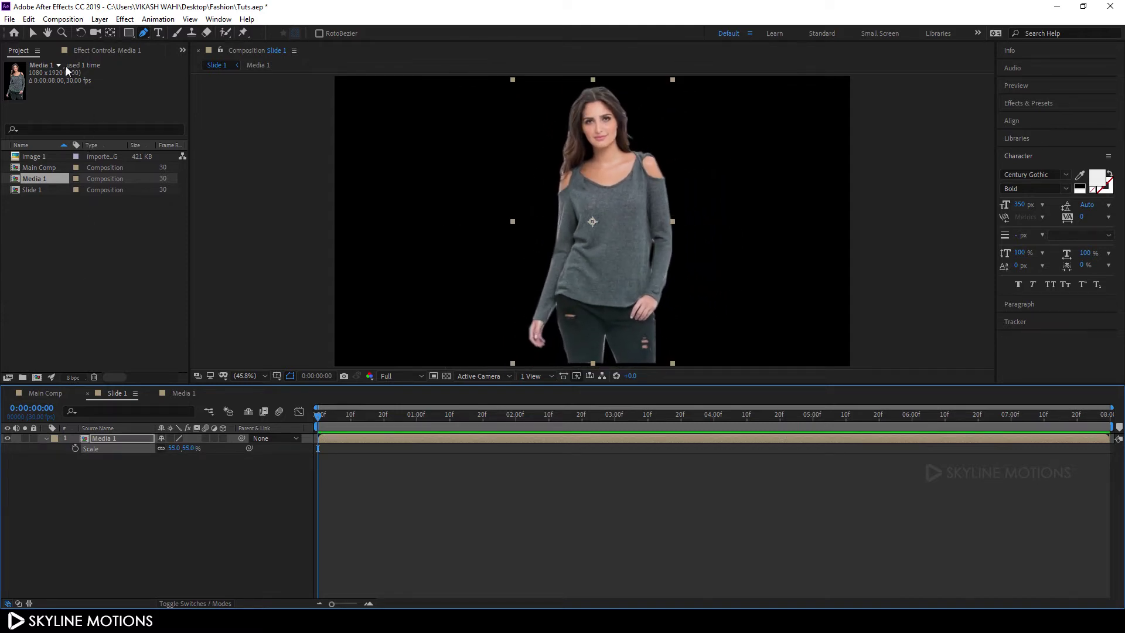
Move the Media 1 layer with the model to the right-hand part of the Slide 1 frame
{"action": "left_click", "coordinate": [33, 33]}
{"action": "left_click_drag", "start_coordinate": [589, 247], "coordinate": [729, 255]}
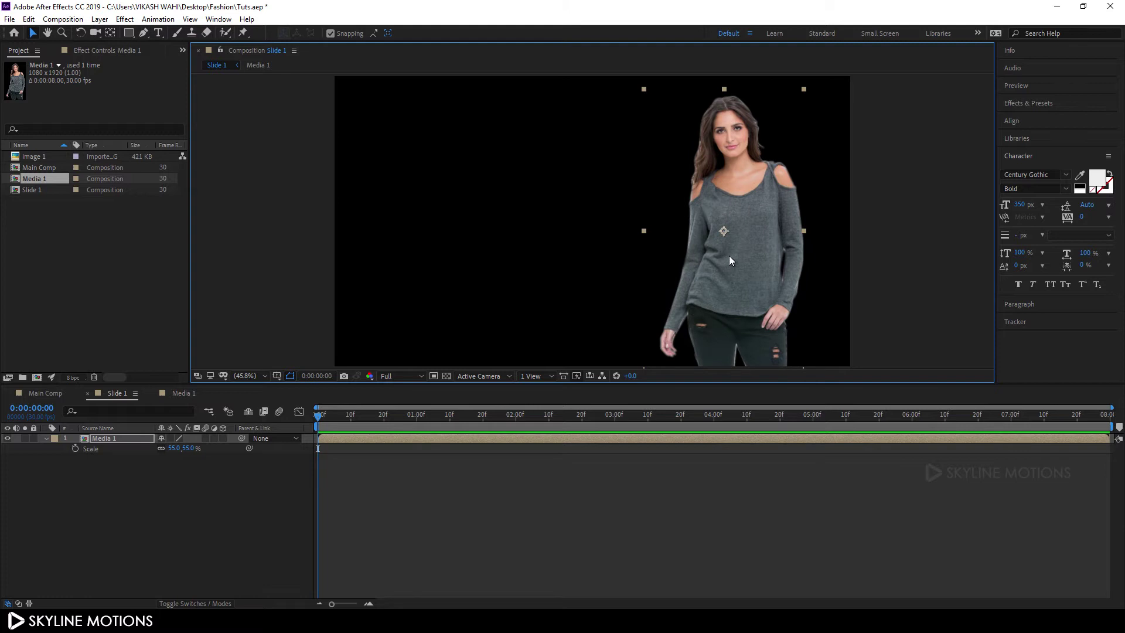
{"action": "left_click", "coordinate": [160, 553]}
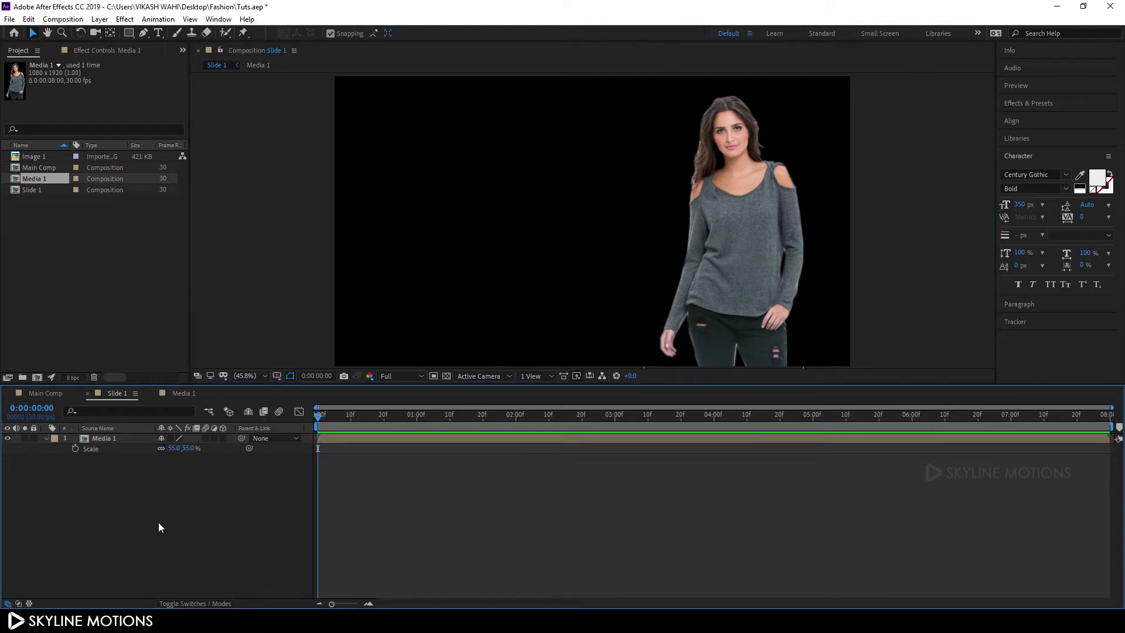
Create a 1920 x 1080 px solid named BG in Slide 1 with the white color FFFFFF
{"action": "key", "text": "ctrl+y"}
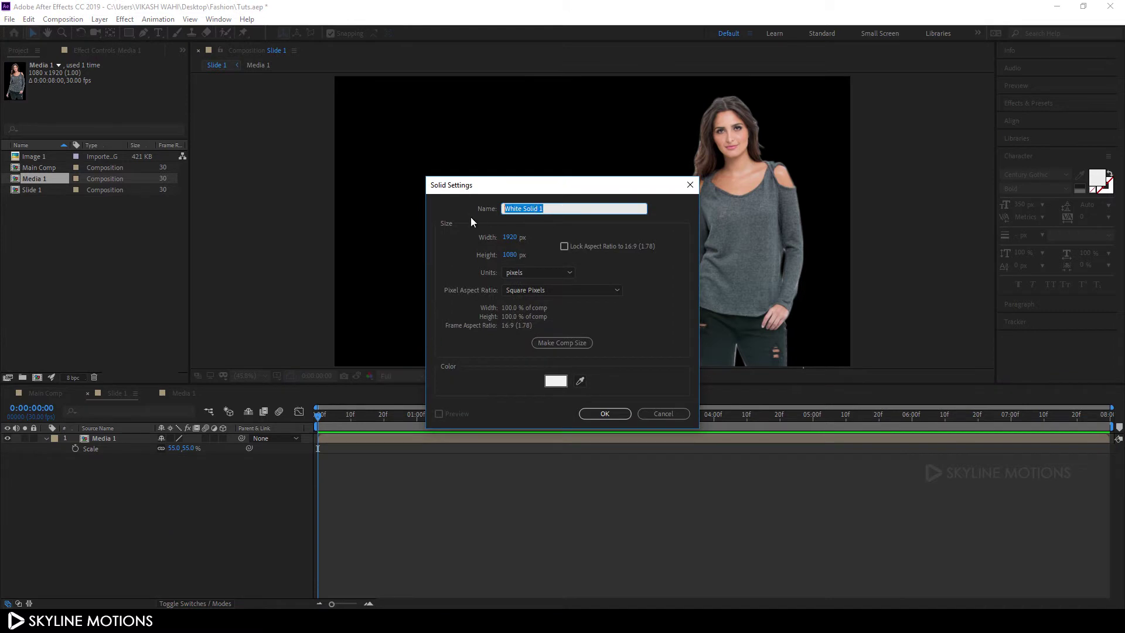
{"action": "type", "text": "BG"}
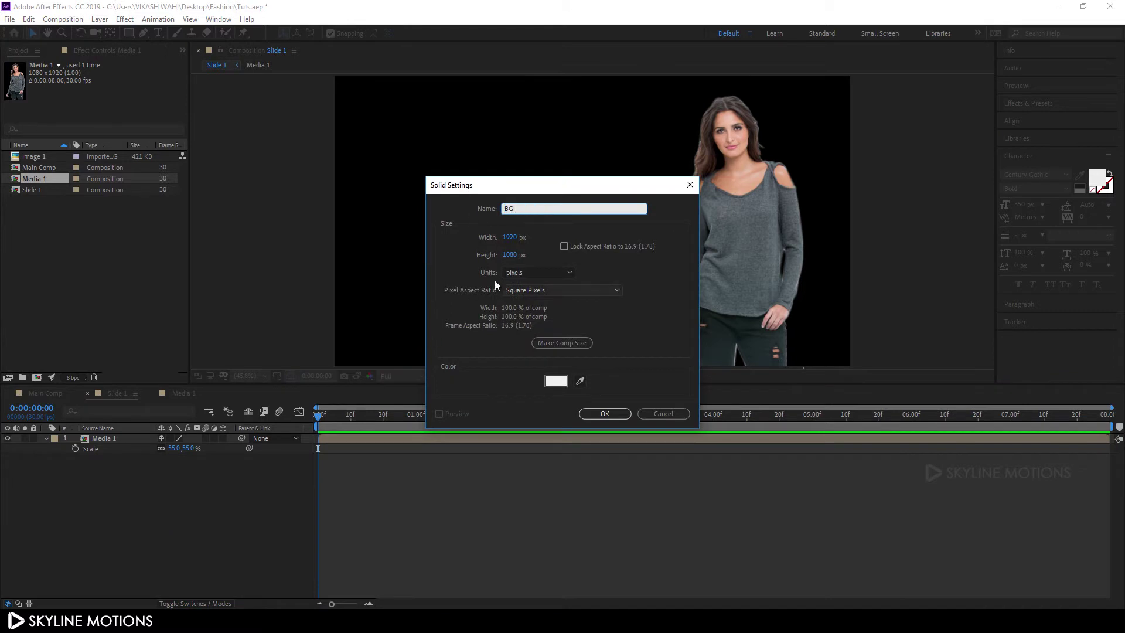
{"action": "left_click", "coordinate": [548, 385]}
{"action": "left_click", "coordinate": [264, 219]}
{"action": "left_click_drag", "start_coordinate": [263, 218], "coordinate": [216, 153]}
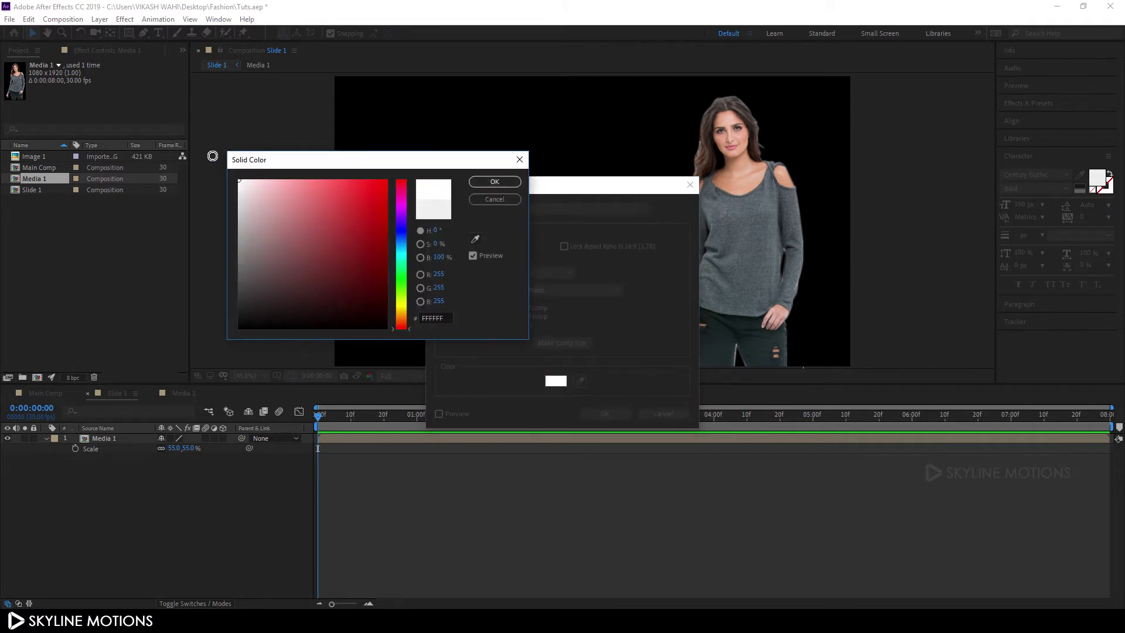
{"action": "left_click", "coordinate": [484, 183]}
{"action": "left_click", "coordinate": [604, 414]}
Place the BG solid beneath the Media 1 layer and collapse Media 1's properties
{"action": "mouse_move", "coordinate": [118, 438]}
{"action": "left_mouse_down"}
{"action": "mouse_move", "coordinate": [125, 460]}
{"action": "mouse_move", "coordinate": [111, 458]}
{"action": "left_mouse_up"}
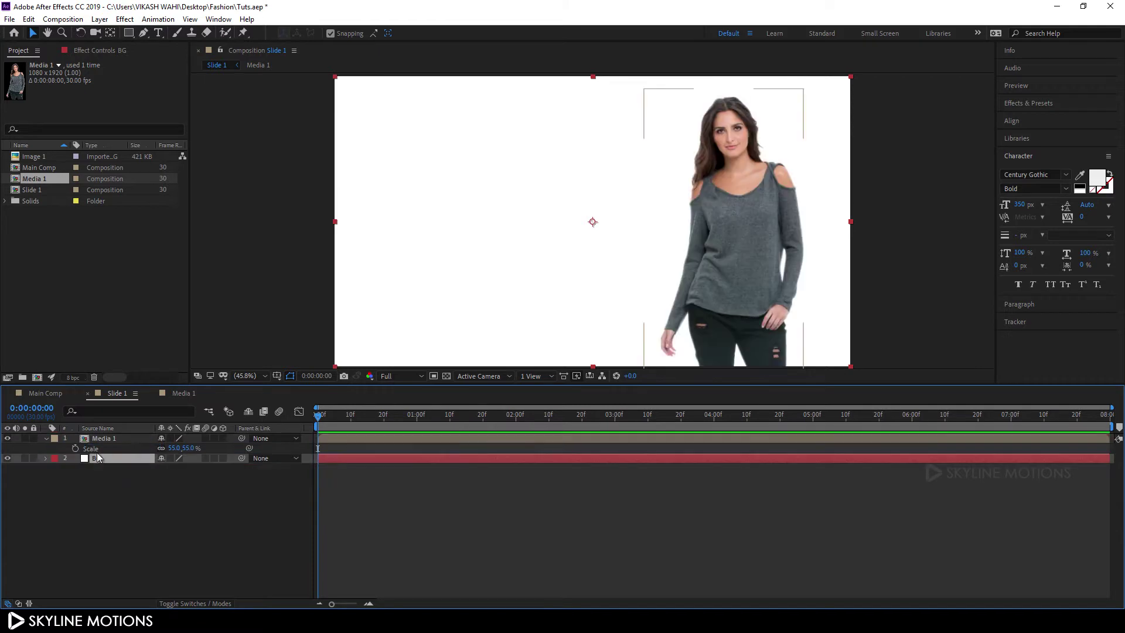
{"action": "left_click", "coordinate": [45, 440]}
{"action": "left_click", "coordinate": [148, 495]}
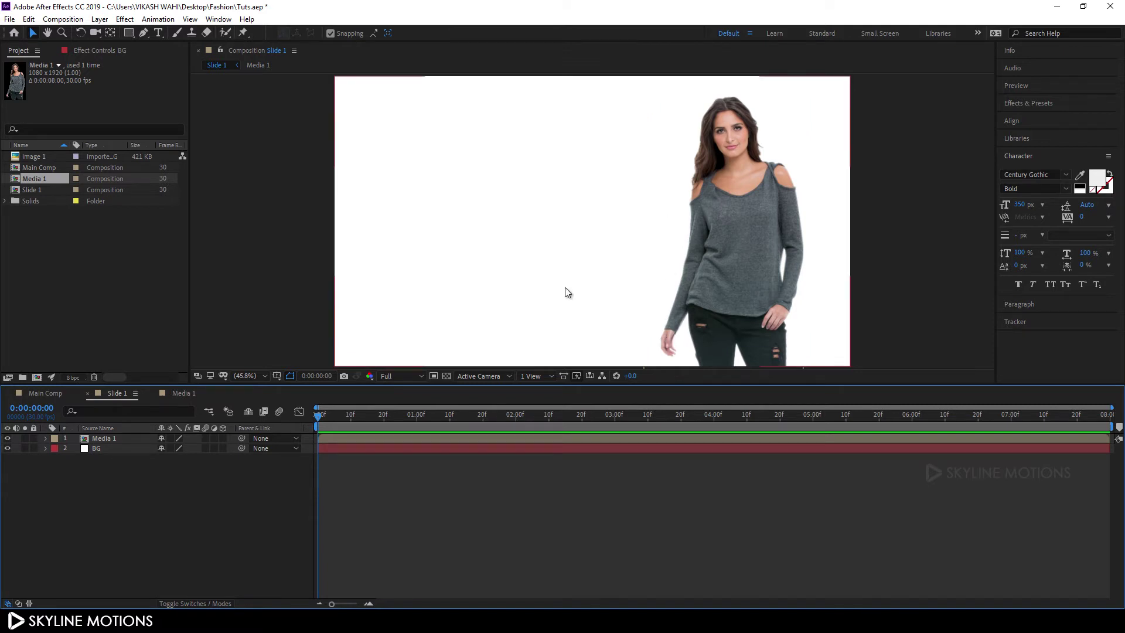
Set up the Rectangle tool with no fill and a 20 px solid stroke in yellow FFEA00
{"action": "left_click", "coordinate": [130, 33]}
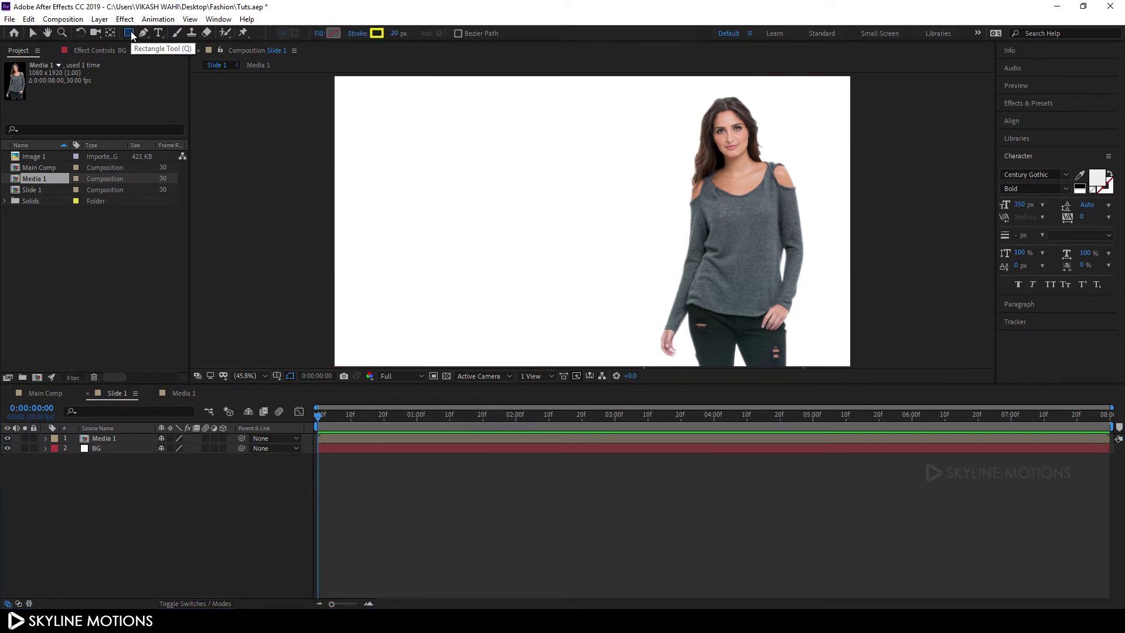
{"action": "left_click", "coordinate": [317, 34]}
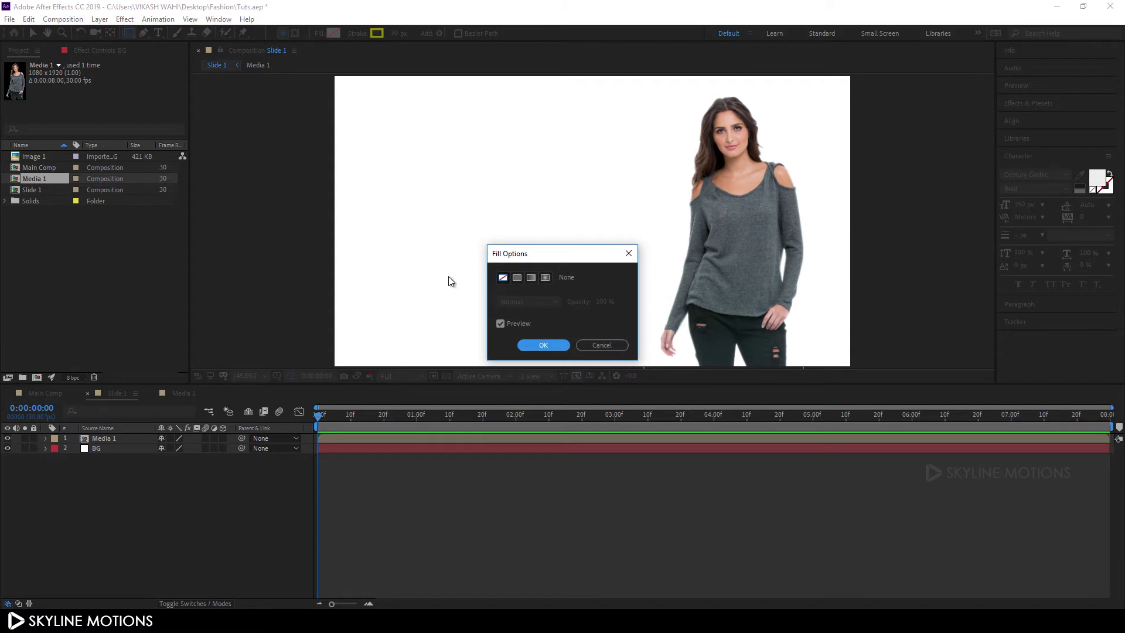
{"action": "left_click", "coordinate": [527, 345]}
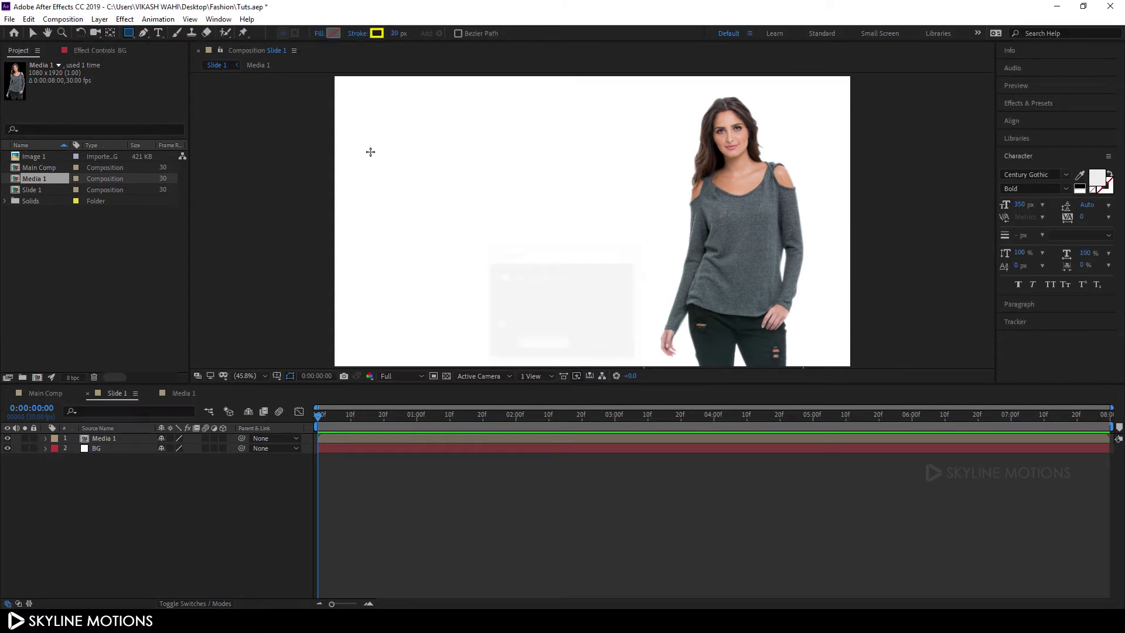
{"action": "left_click", "coordinate": [357, 34]}
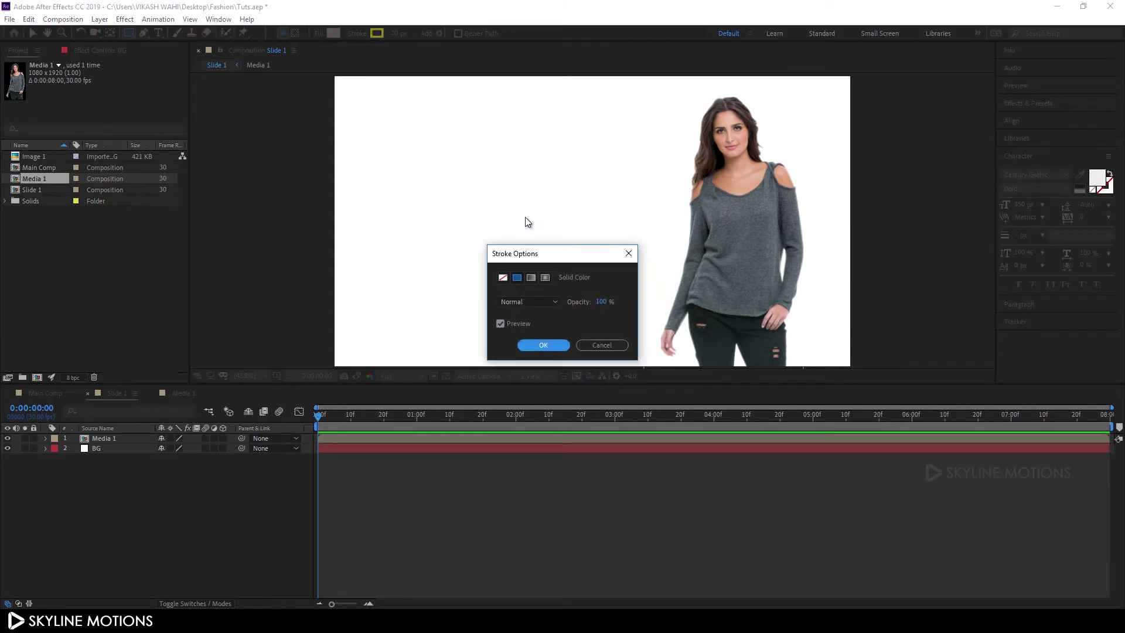
{"action": "left_click", "coordinate": [542, 344]}
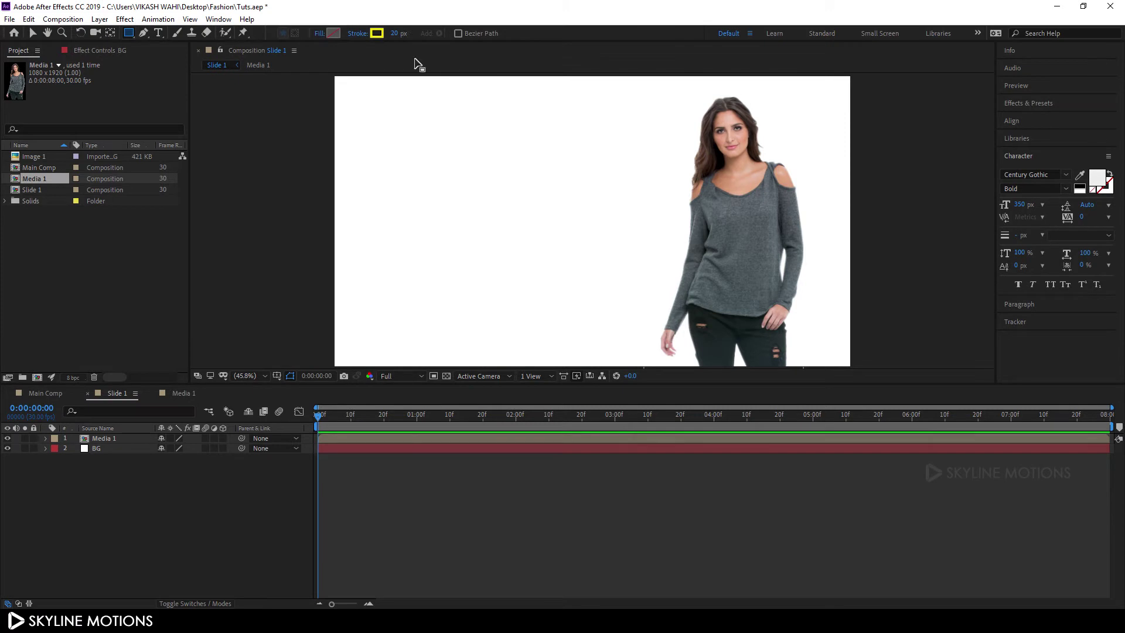
{"action": "left_click", "coordinate": [377, 34]}
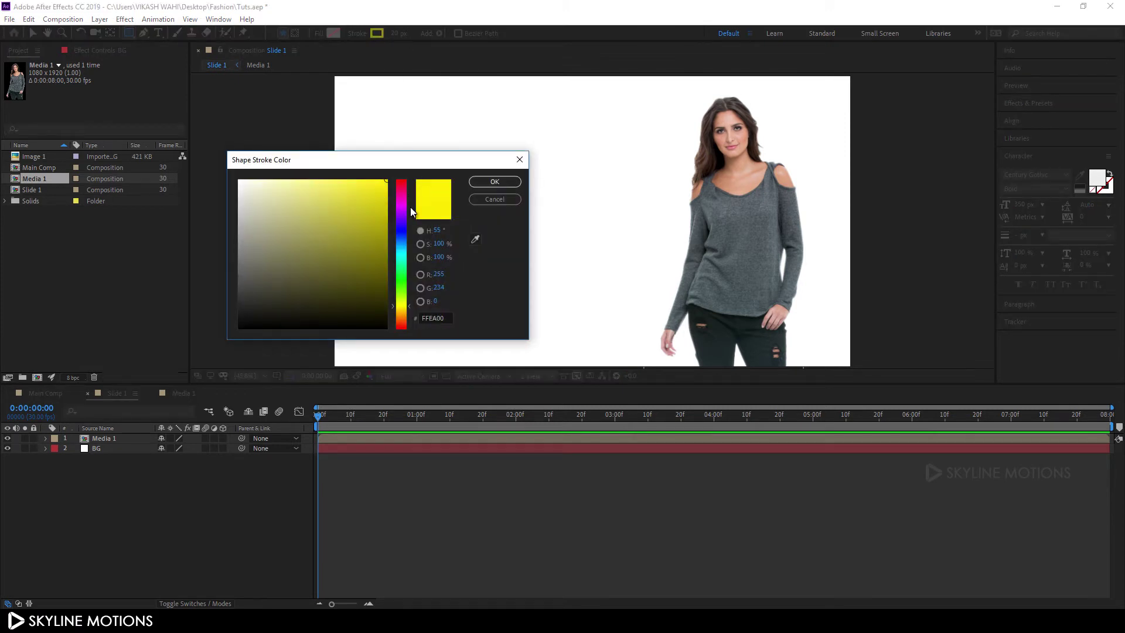
{"action": "left_click", "coordinate": [492, 182]}
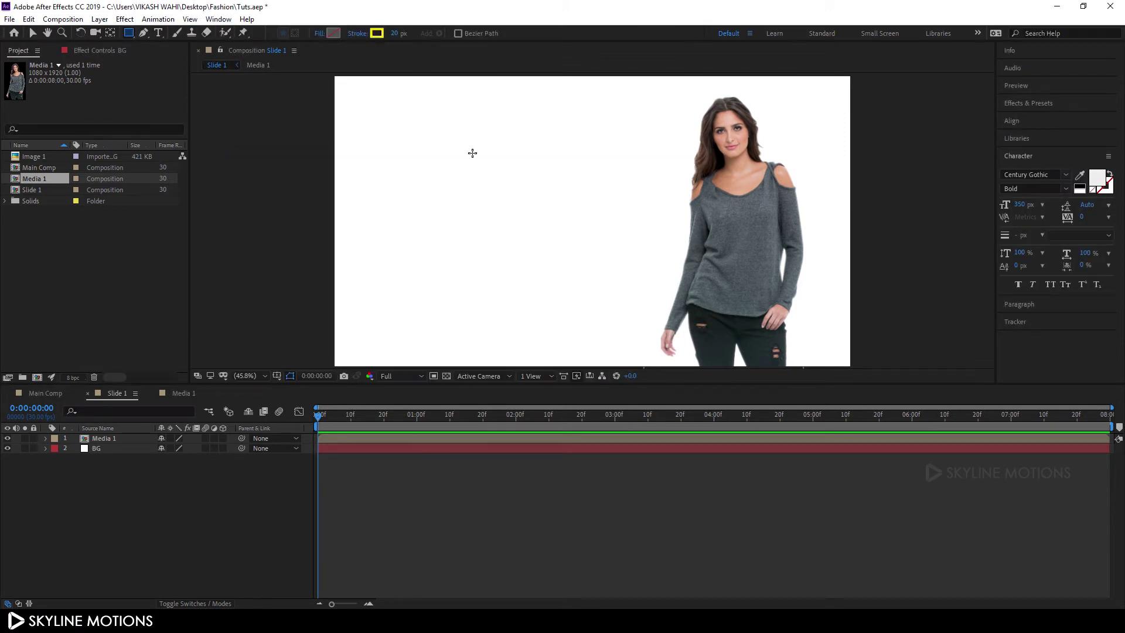
{"action": "left_click", "coordinate": [394, 34]}
{"action": "type", "text": "20"}
{"action": "key", "text": "Return"}
Draw an upright rectangular frame around the model's torso and nudge it slightly up and to the left
{"action": "left_click_drag", "start_coordinate": [655, 161], "coordinate": [798, 342]}
{"action": "key", "text": "v"}
{"action": "left_click_drag", "start_coordinate": [694, 155], "coordinate": [688, 162]}
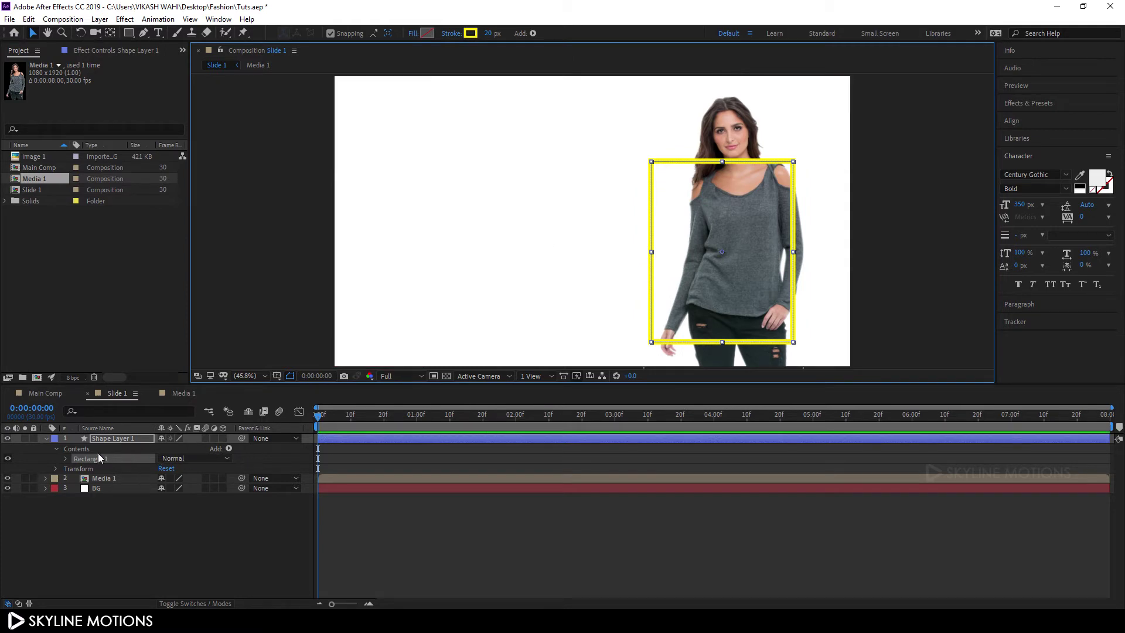
Add Trim Paths to the rectangle's shape layer and expand its properties
{"action": "left_click", "coordinate": [68, 459]}
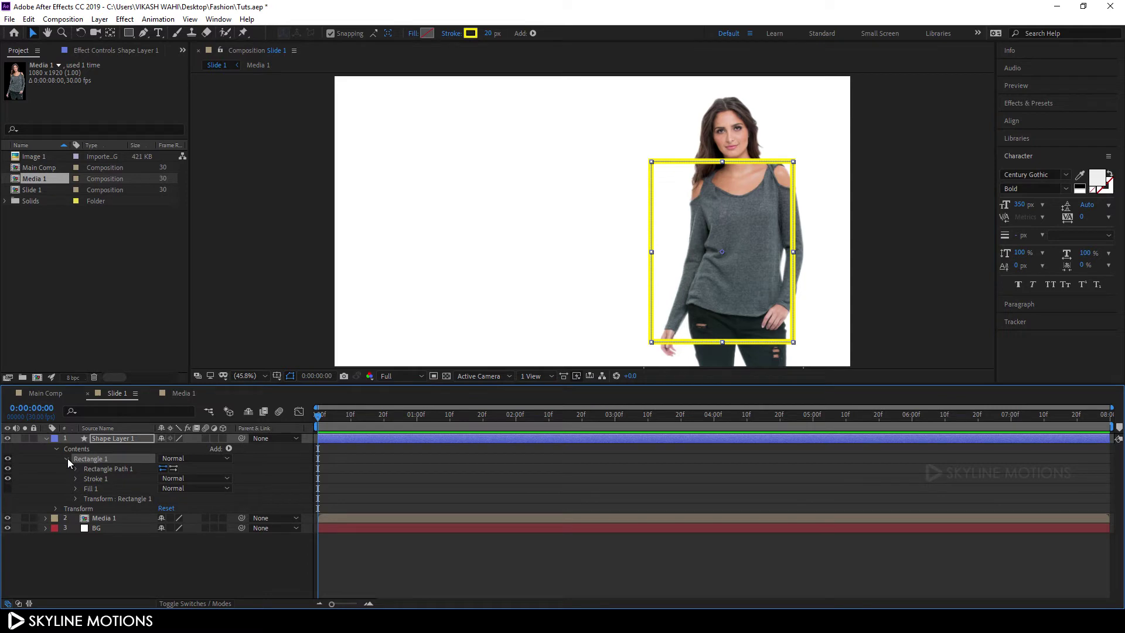
{"action": "left_click", "coordinate": [229, 449]}
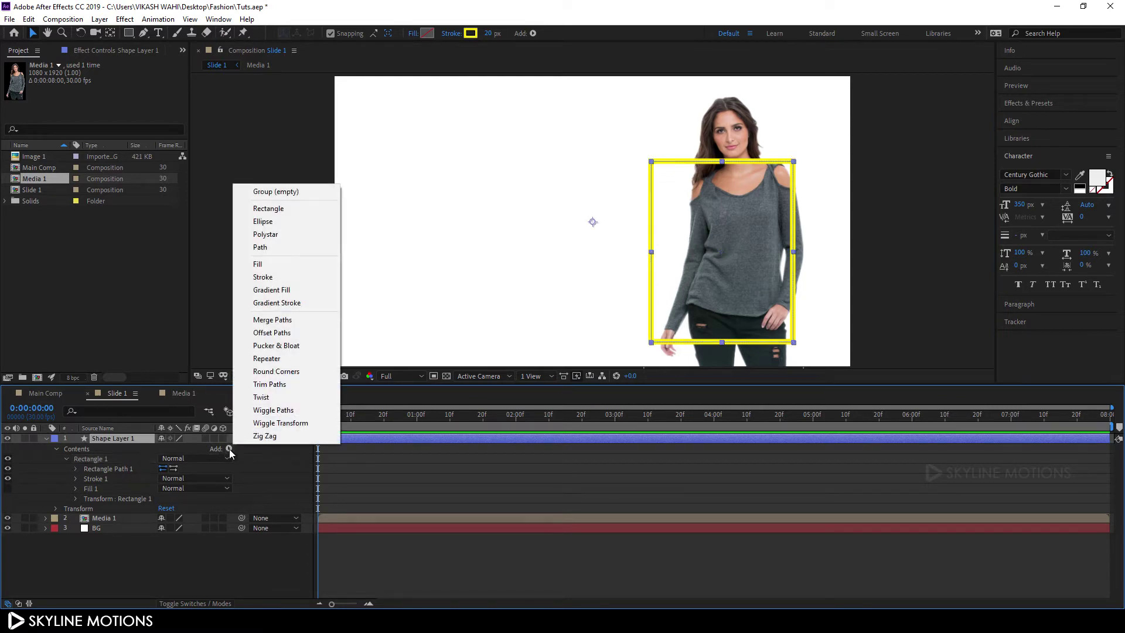
{"action": "left_click", "coordinate": [274, 385]}
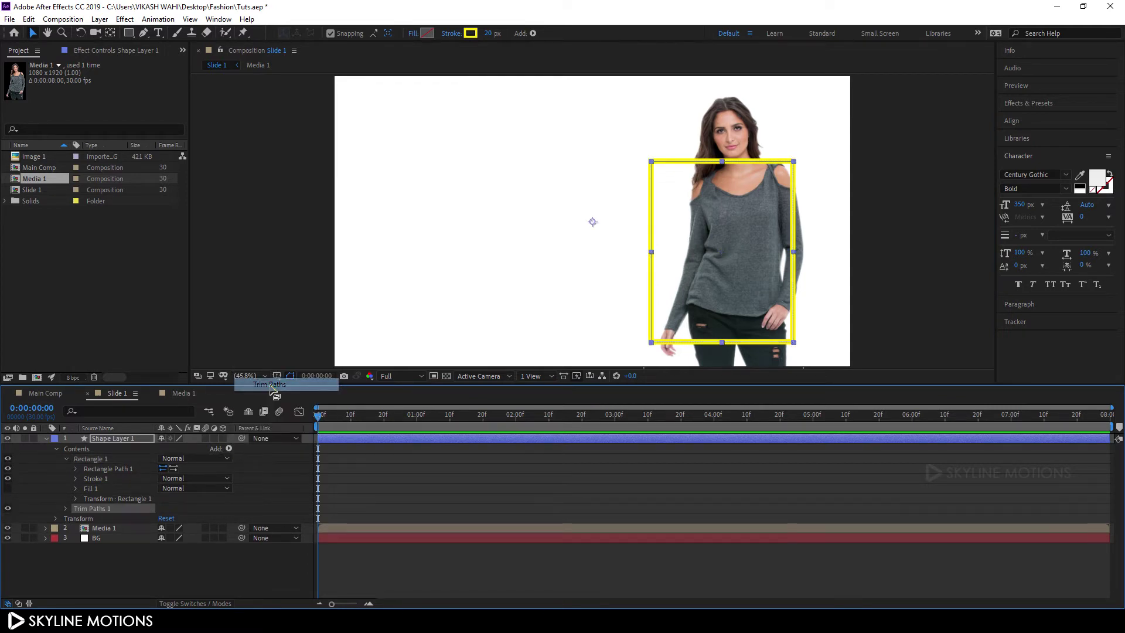
{"action": "left_click", "coordinate": [65, 508]}
Keyframe the Trim Paths End value at 100% at 0:00:03:00 and 0:00:05:00
{"action": "left_click_drag", "start_coordinate": [435, 416], "coordinate": [614, 448]}
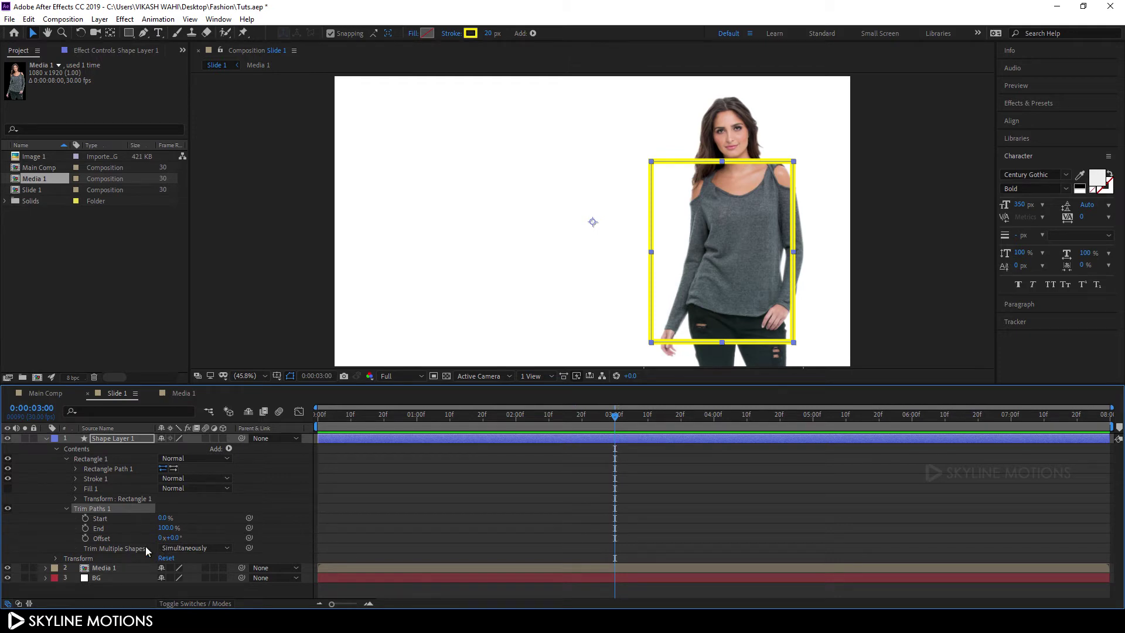
{"action": "left_click", "coordinate": [86, 529]}
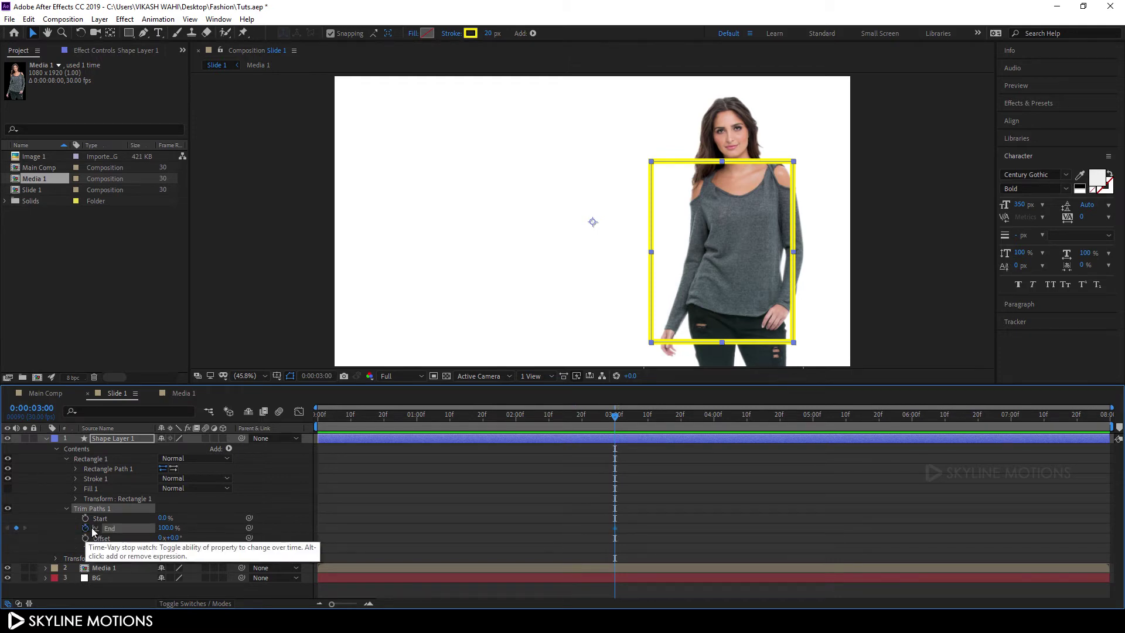
{"action": "left_click_drag", "start_coordinate": [617, 416], "coordinate": [817, 438]}
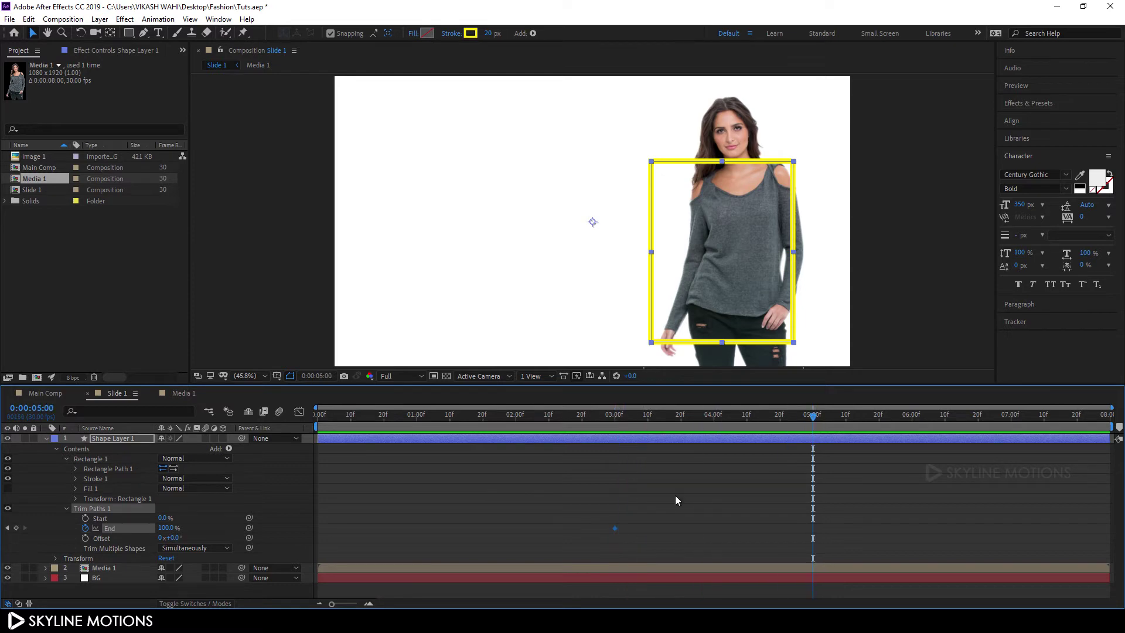
{"action": "left_click", "coordinate": [16, 528]}
Keyframe the Trim Paths End value at 0% at 0:00:01:00 and again at 0:00:07:00
{"action": "left_click_drag", "start_coordinate": [577, 416], "coordinate": [418, 437]}
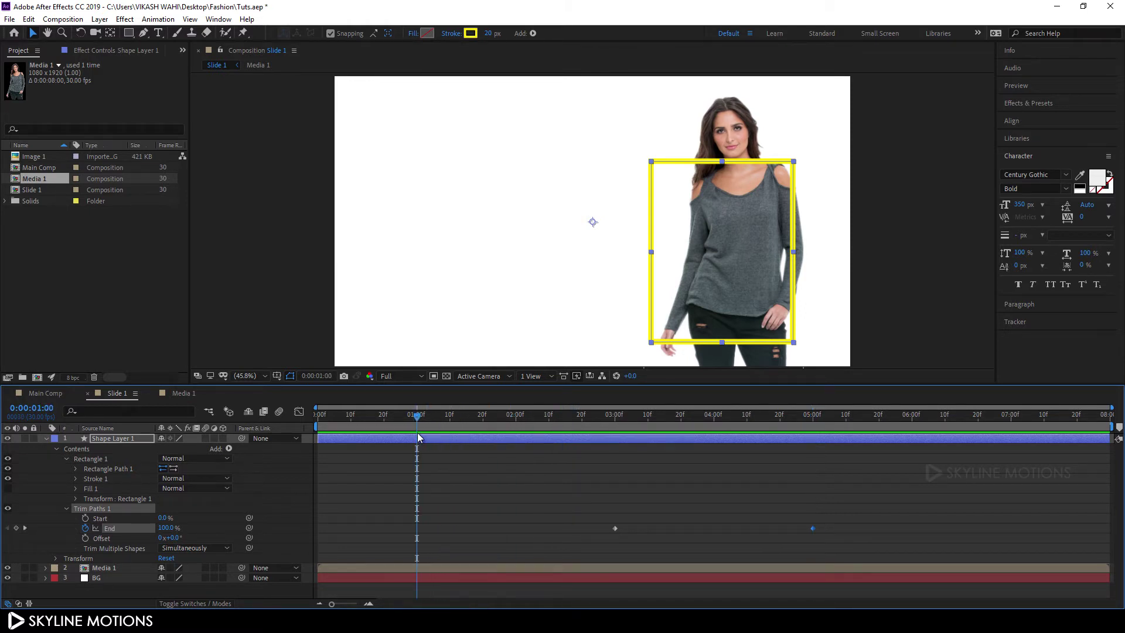
{"action": "left_click_drag", "start_coordinate": [169, 528], "coordinate": [97, 522]}
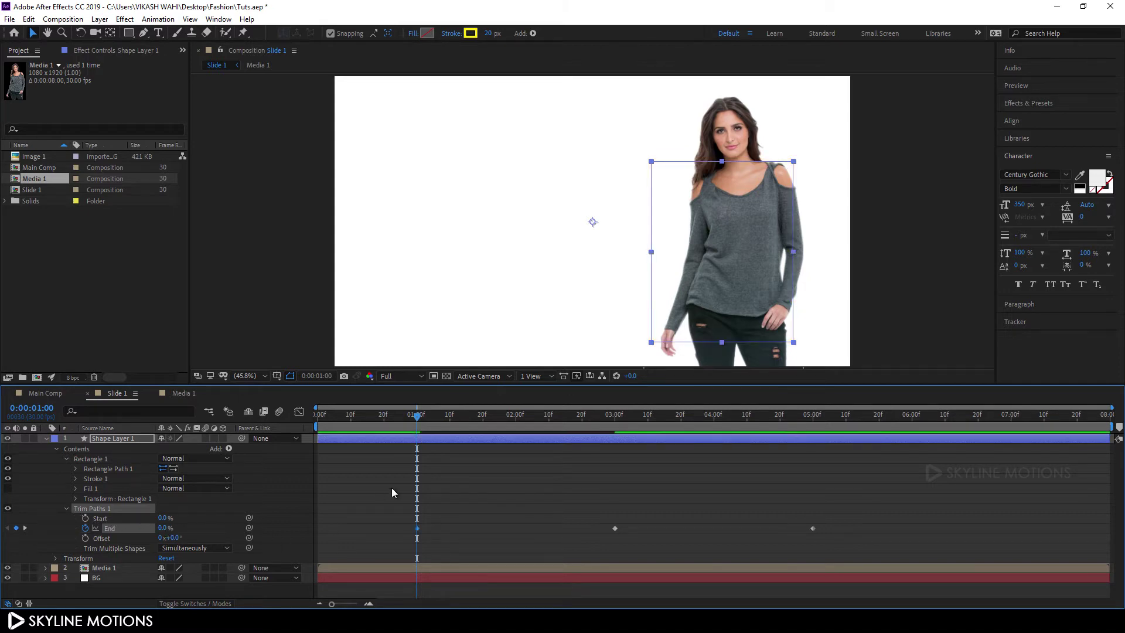
{"action": "left_click_drag", "start_coordinate": [417, 423], "coordinate": [1011, 436]}
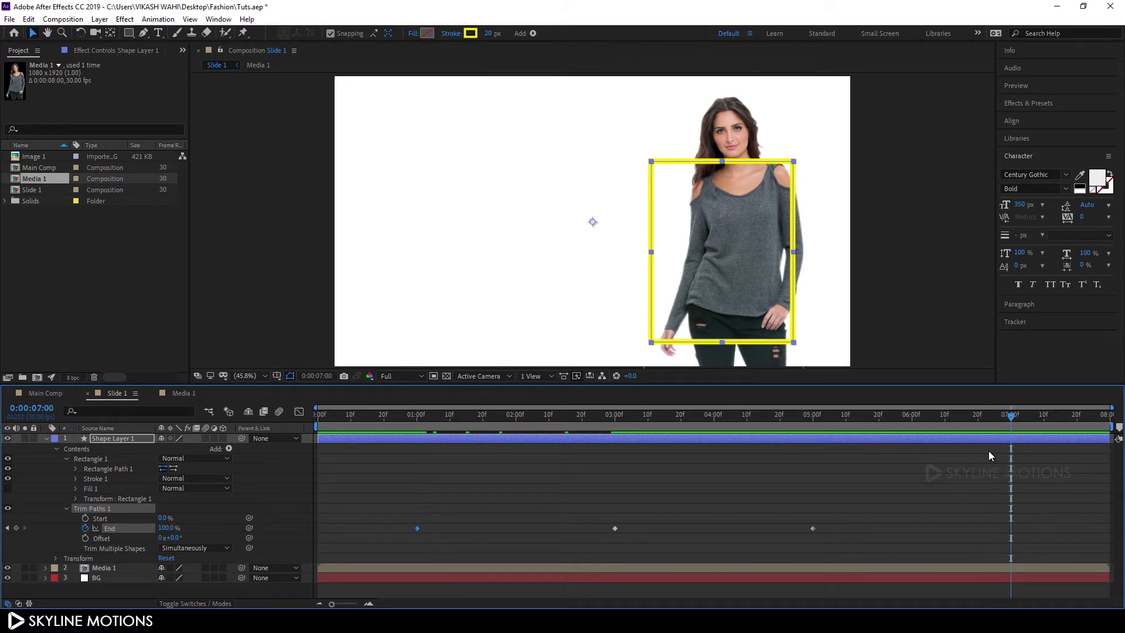
{"action": "left_click_drag", "start_coordinate": [167, 528], "coordinate": [67, 518]}
{"action": "left_click_drag", "start_coordinate": [401, 416], "coordinate": [969, 461]}
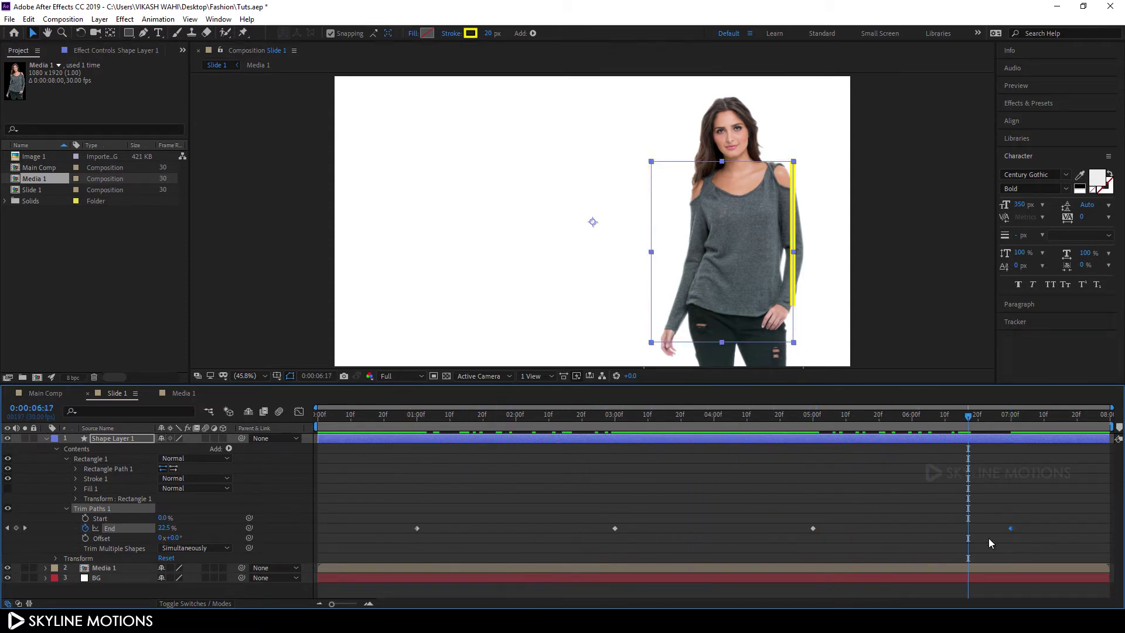
Apply Easy Ease to all four End keyframes and reshape the speed graph to peak shortly after 1 s and shortly before 7 s
{"action": "left_click_drag", "start_coordinate": [1031, 514], "coordinate": [385, 544]}
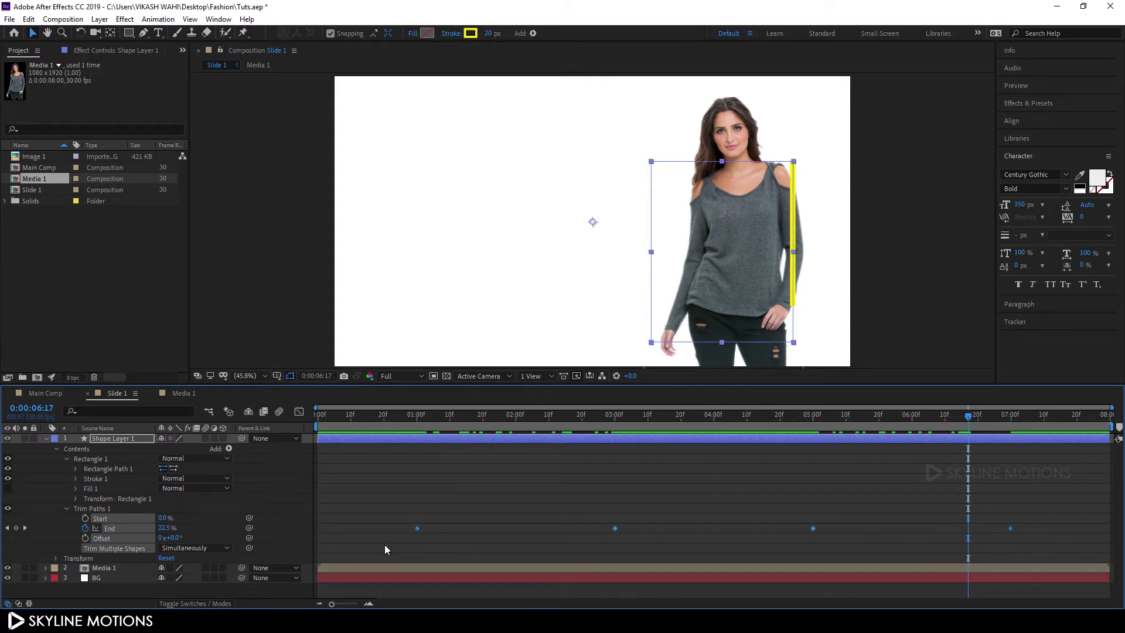
{"action": "key", "text": "F9"}
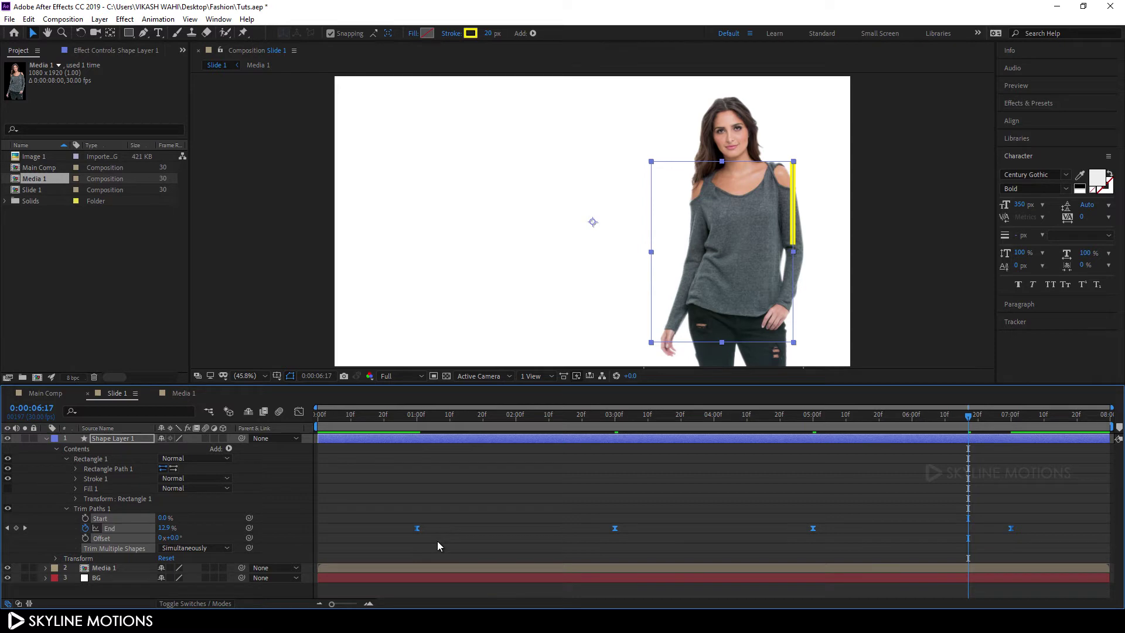
{"action": "left_click", "coordinate": [300, 412]}
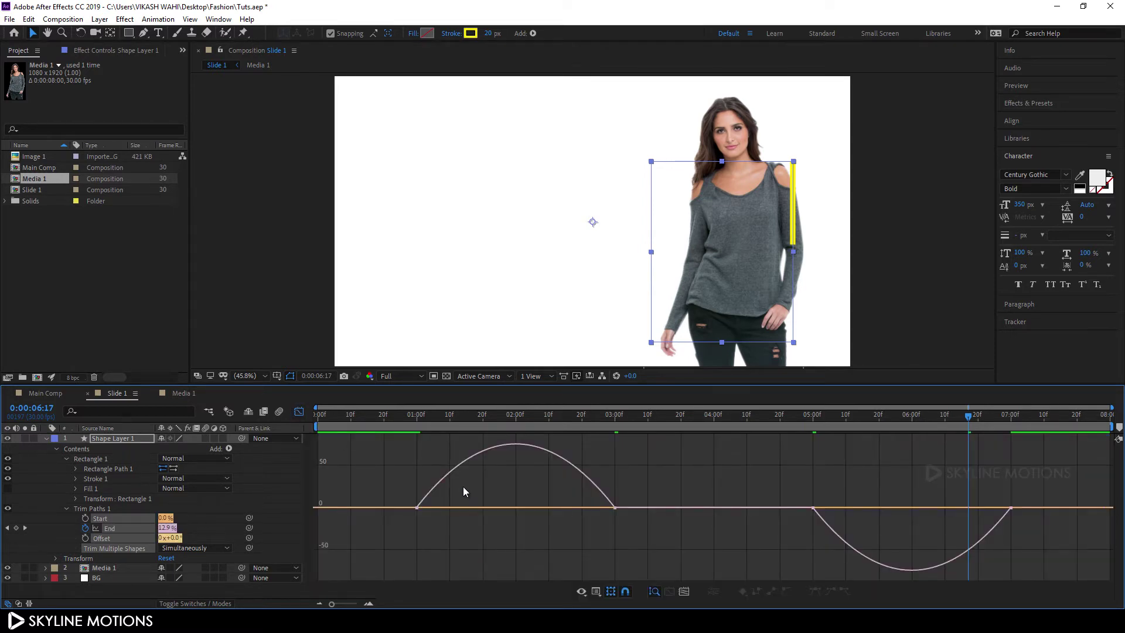
{"action": "right_click", "coordinate": [610, 531]}
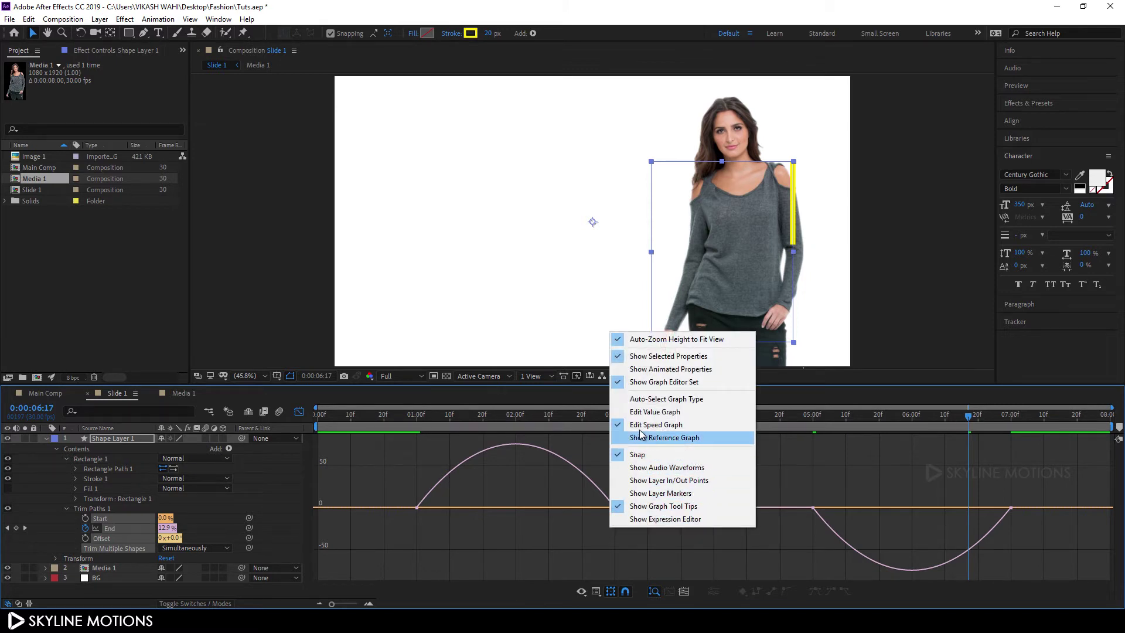
{"action": "left_click", "coordinate": [670, 426]}
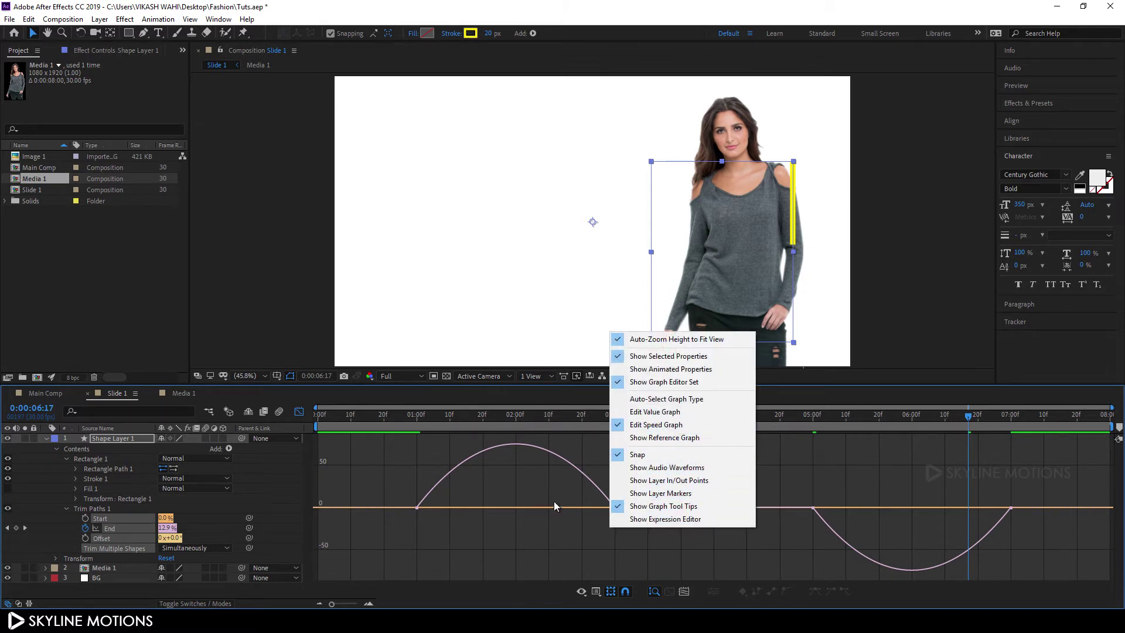
{"action": "left_click_drag", "start_coordinate": [625, 500], "coordinate": [501, 506]}
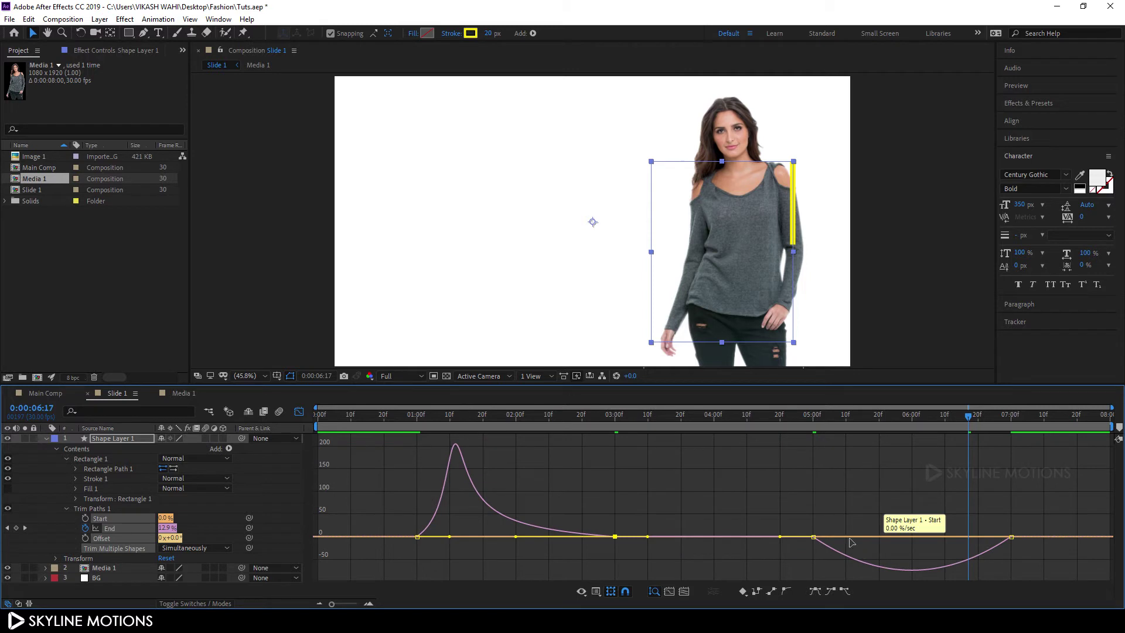
{"action": "left_click_drag", "start_coordinate": [787, 501], "coordinate": [926, 494]}
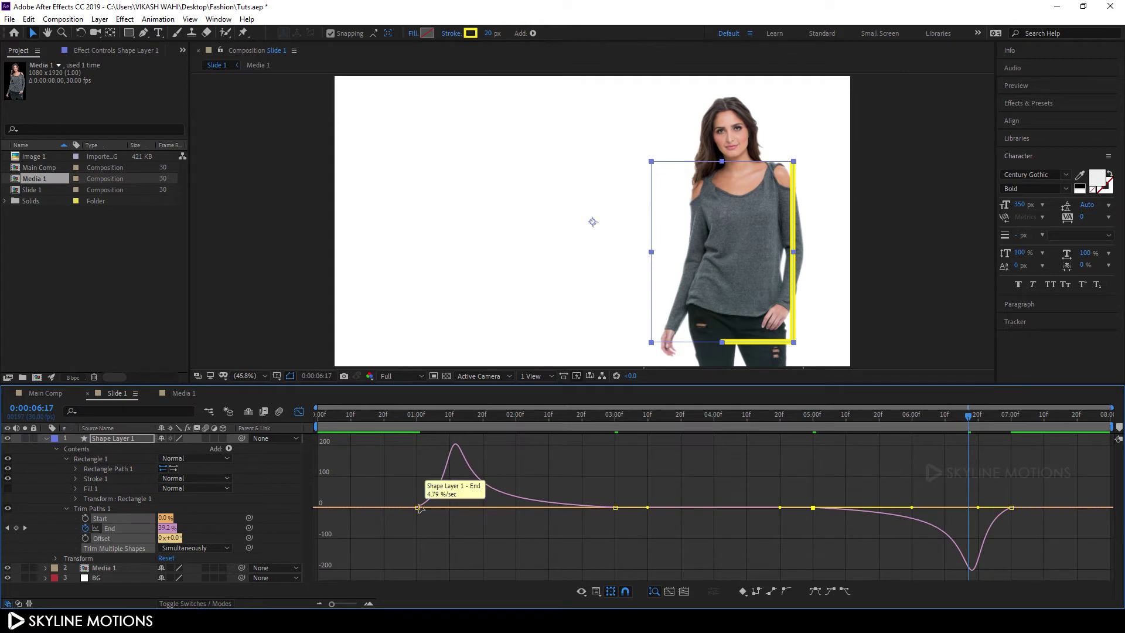
{"action": "left_click", "coordinate": [300, 412]}
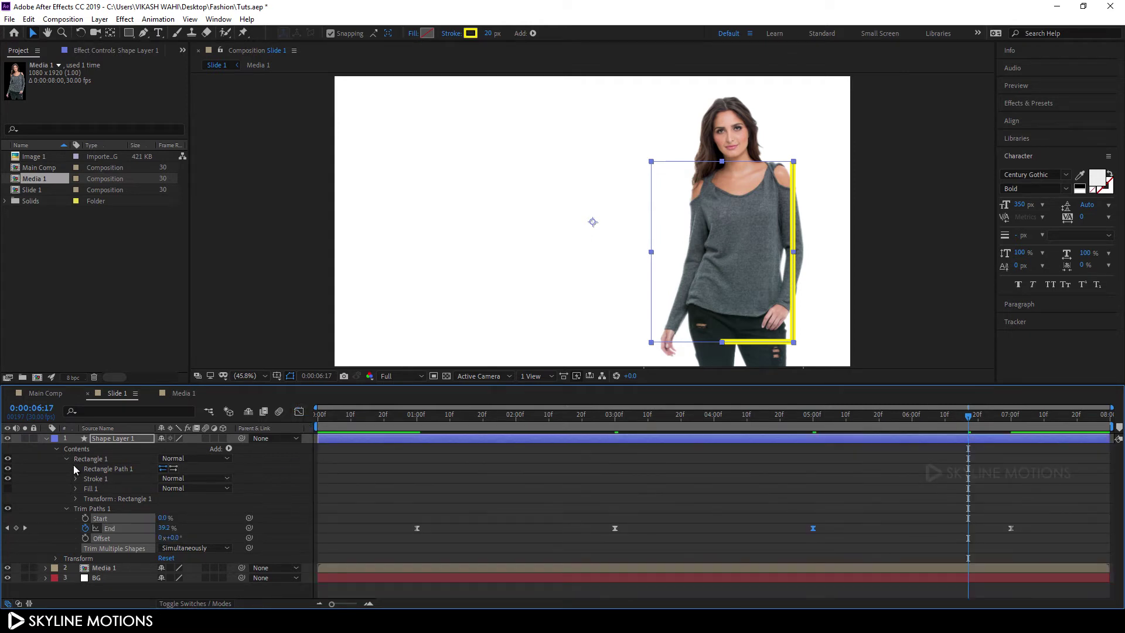
{"action": "left_click", "coordinate": [45, 438]}
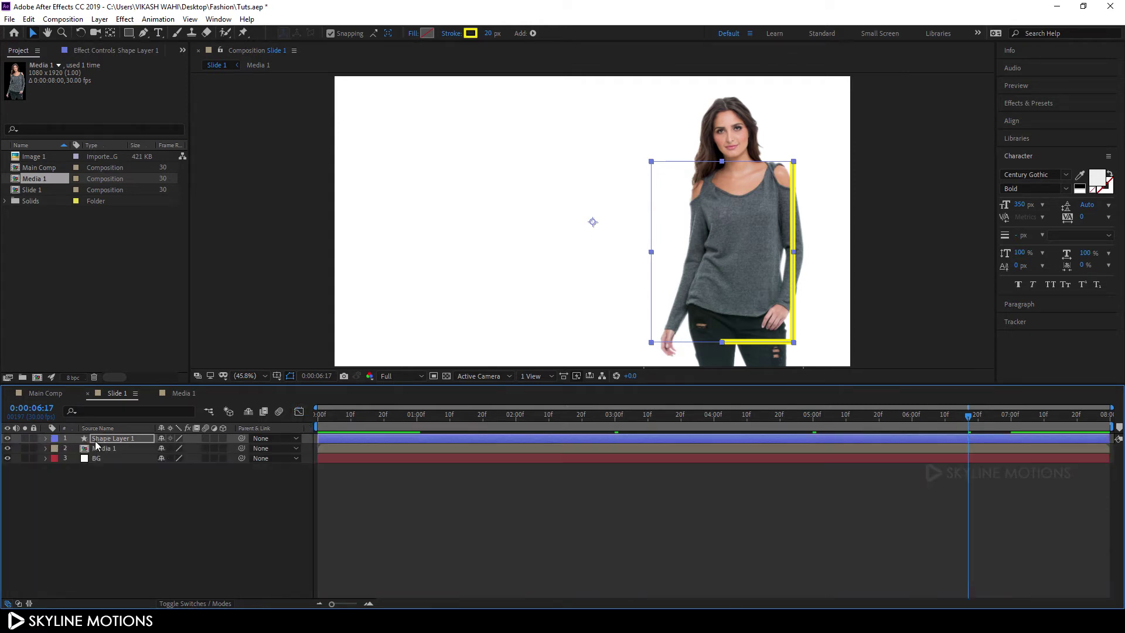
Preview the yellow frame's animation from the start of the composition
{"action": "left_click_drag", "start_coordinate": [418, 421], "coordinate": [316, 415]}
{"action": "left_click", "coordinate": [356, 504]}
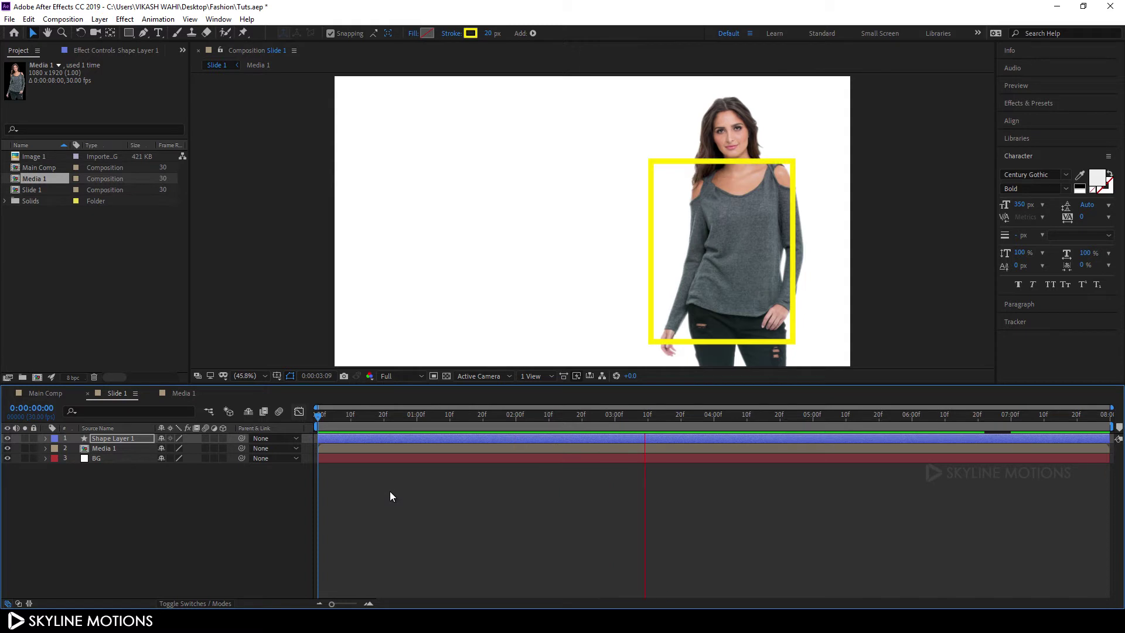
{"action": "key", "text": "space"}
Rename the rectangle's shape layer as Rec
{"action": "left_click", "coordinate": [114, 438]}
{"action": "right_click", "coordinate": [124, 438]}
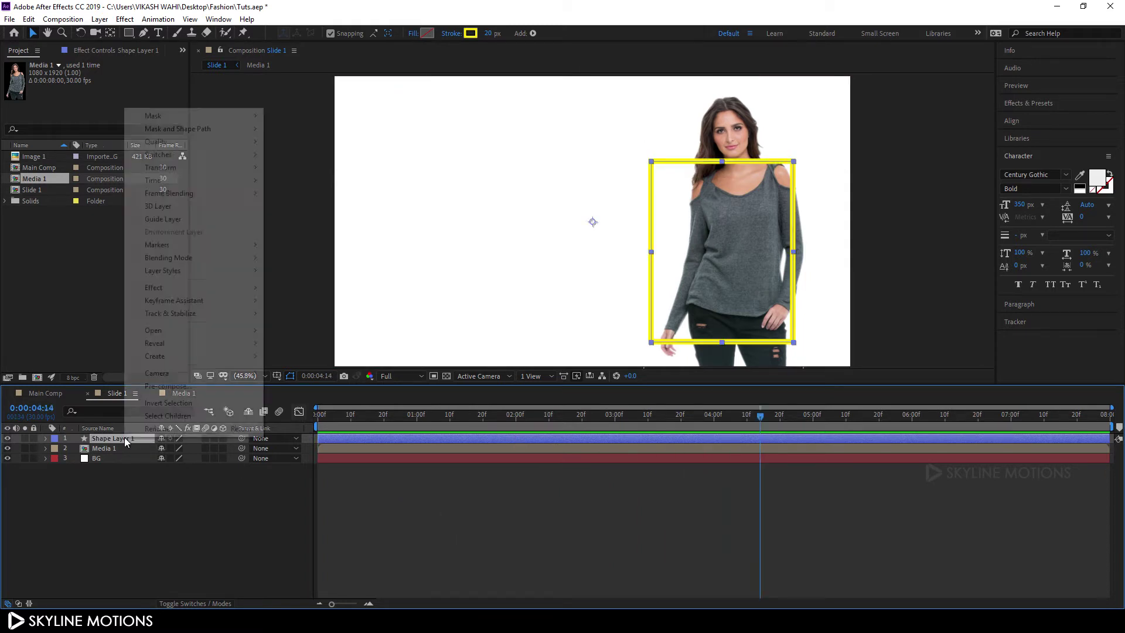
{"action": "left_click", "coordinate": [153, 429]}
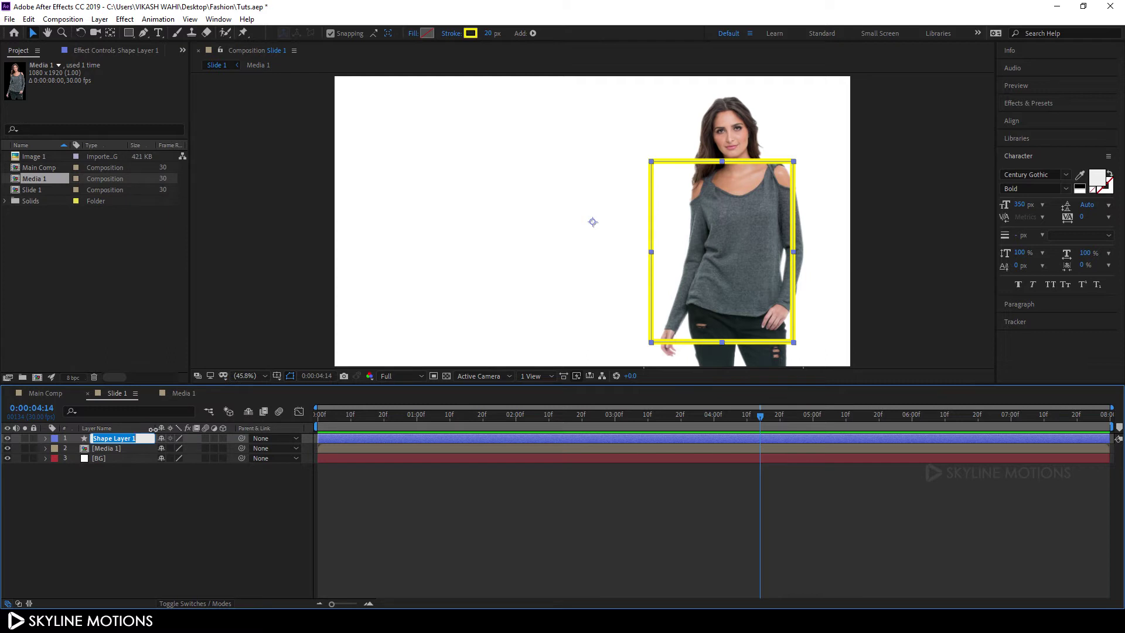
{"action": "type", "text": "Rec"}
{"action": "key", "text": "Return"}
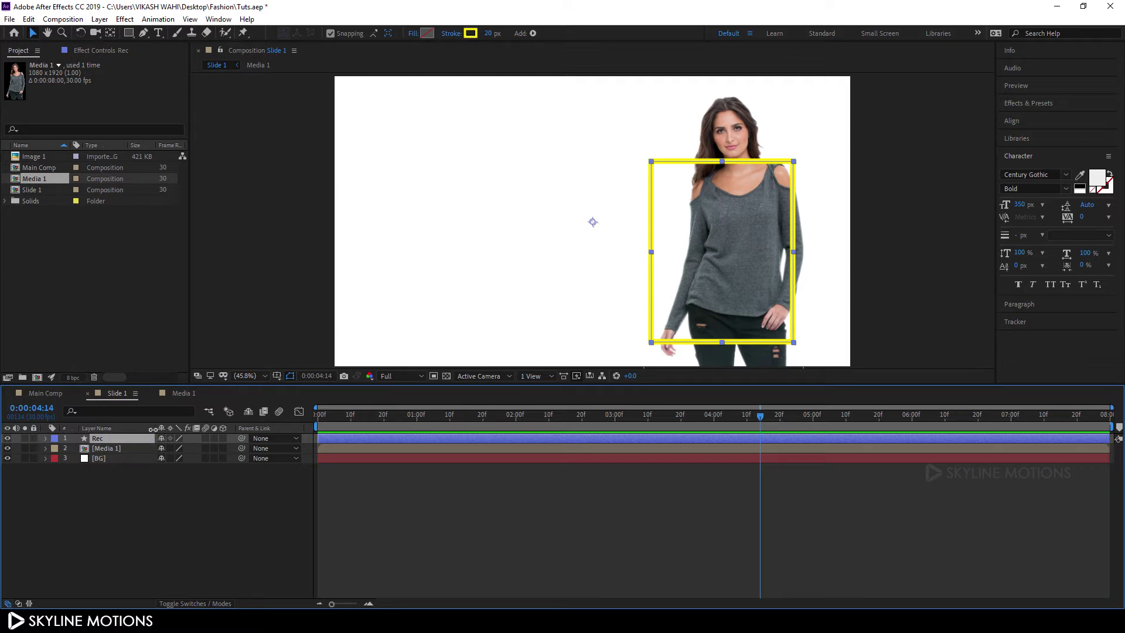
Pre-compose the Rec layer into a new composition named Rectangle, moving all attributes into it
{"action": "right_click", "coordinate": [124, 439]}
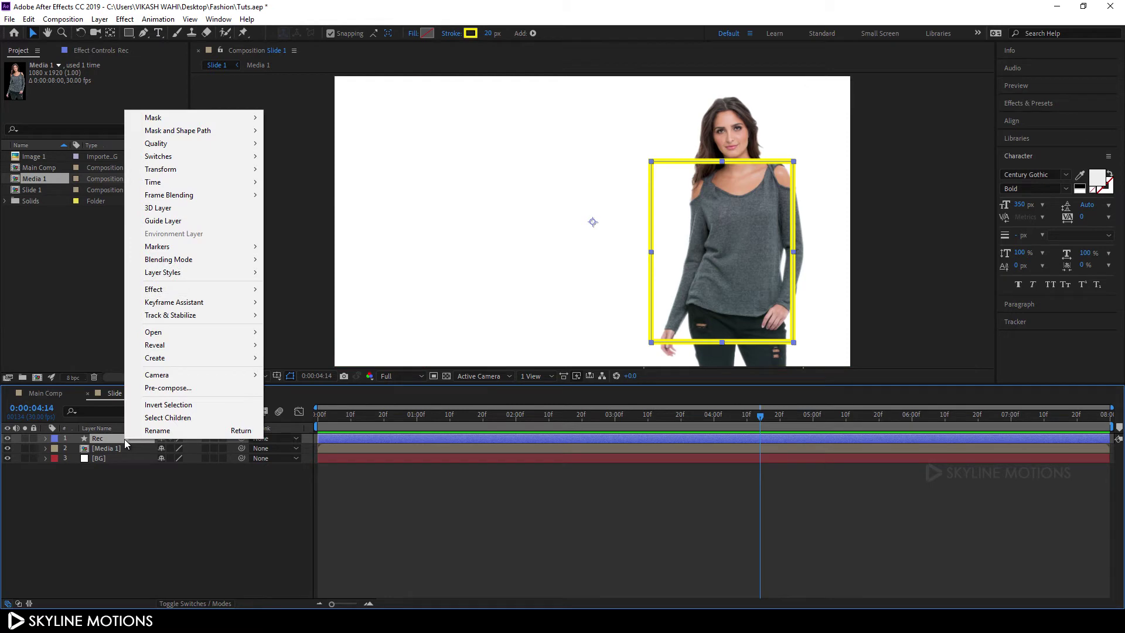
{"action": "left_click", "coordinate": [174, 387]}
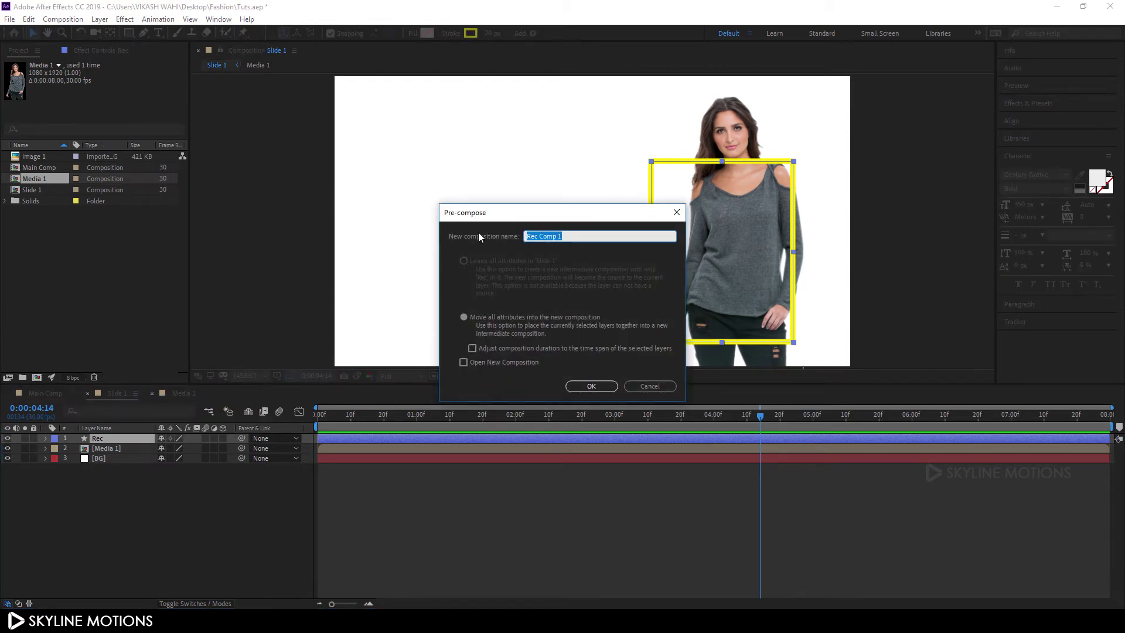
{"action": "type", "text": "Rectangle"}
{"action": "left_click", "coordinate": [586, 388]}
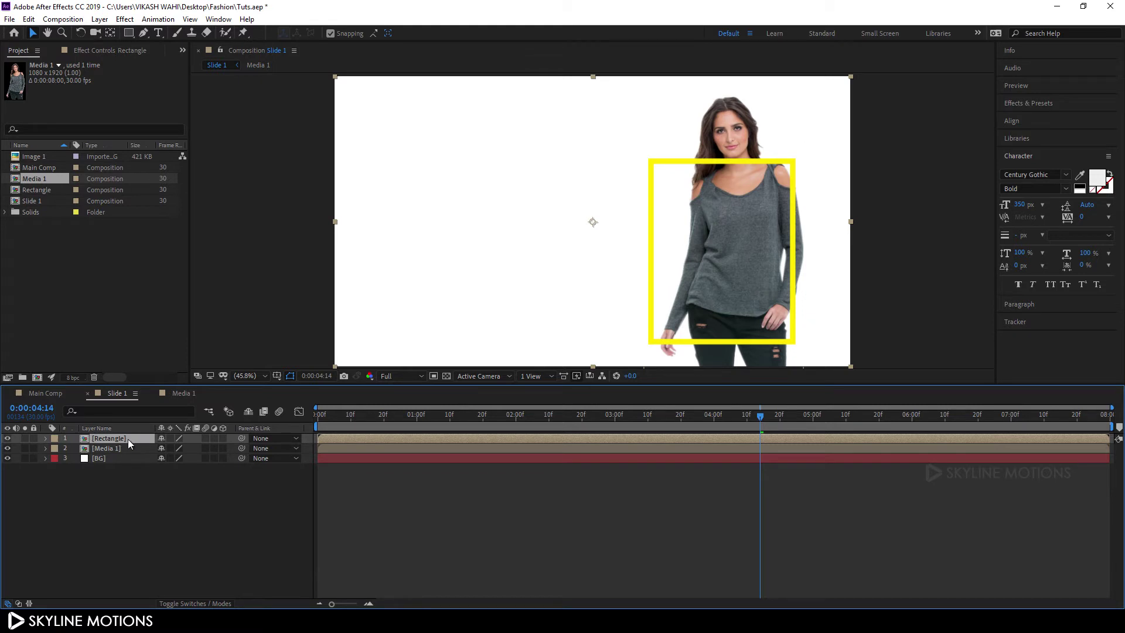
Duplicate the Rectangle layer and place the copy directly beneath Media 1
{"action": "key", "text": "ctrl+d"}
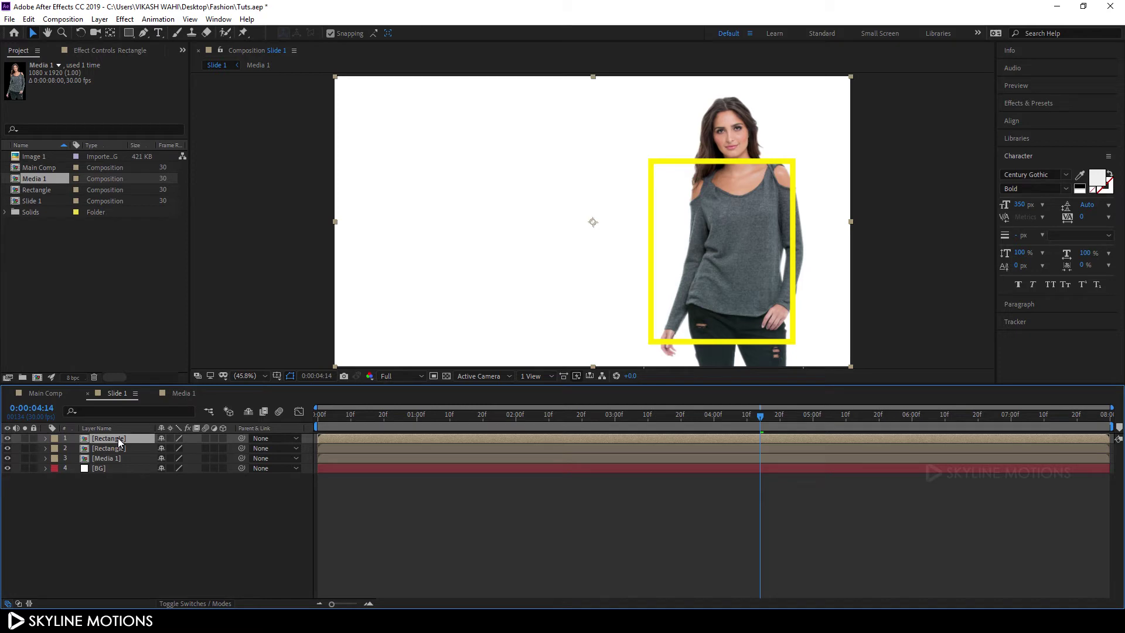
{"action": "left_click_drag", "start_coordinate": [117, 437], "coordinate": [115, 459]}
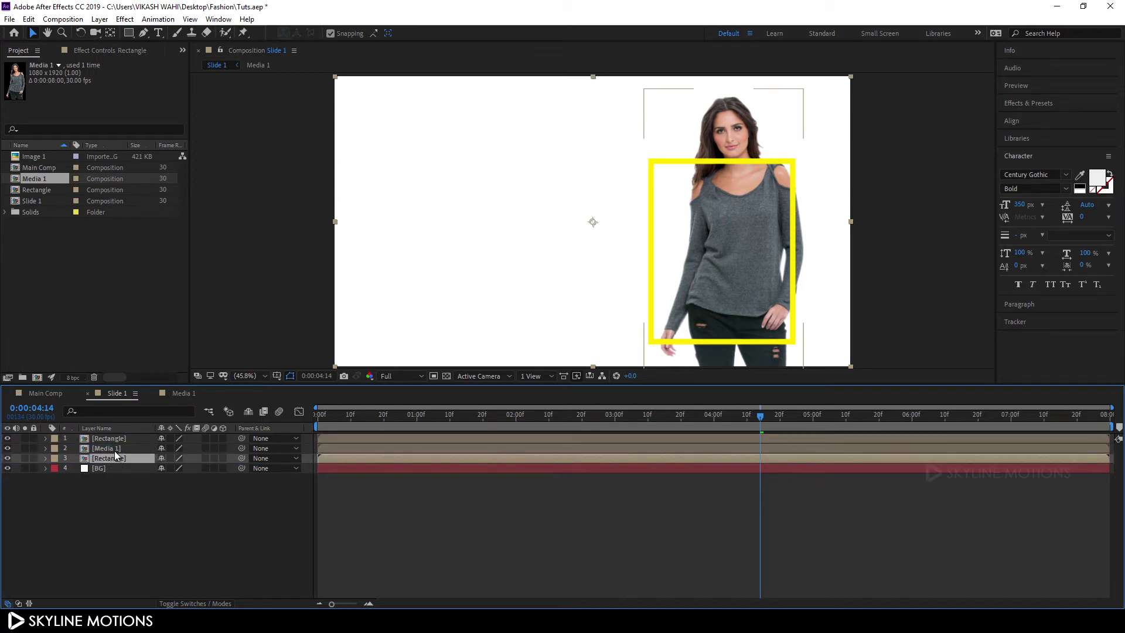
Draw a rectangular mask on the upper Rectangle layer where the frame crosses the model's neck and set it to Subtract
{"action": "left_click", "coordinate": [114, 438]}
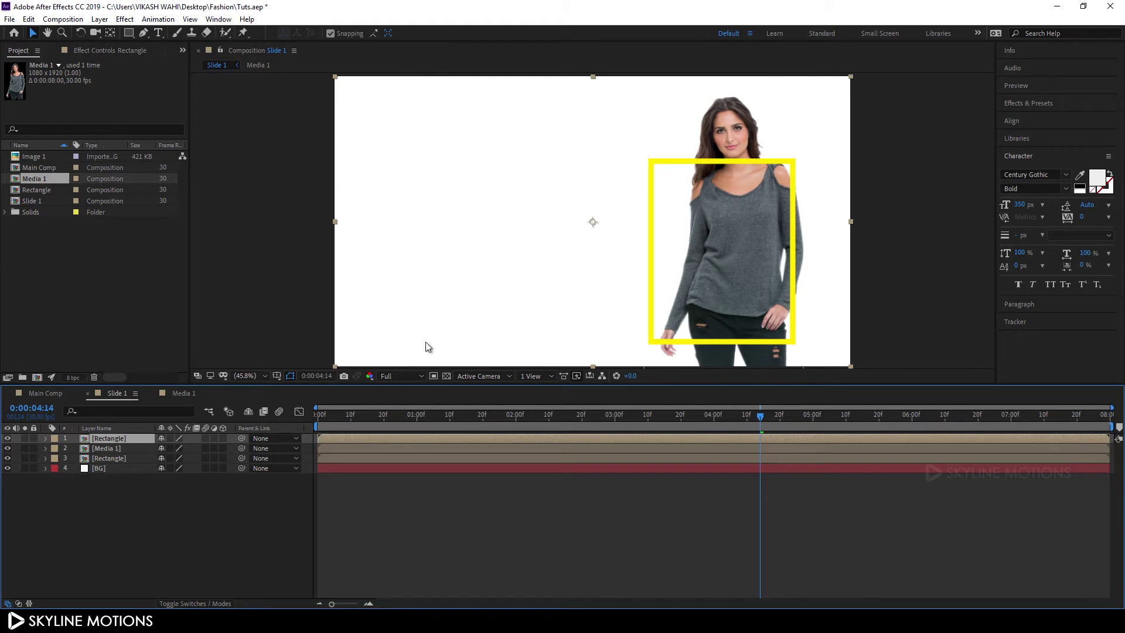
{"action": "left_click", "coordinate": [129, 34]}
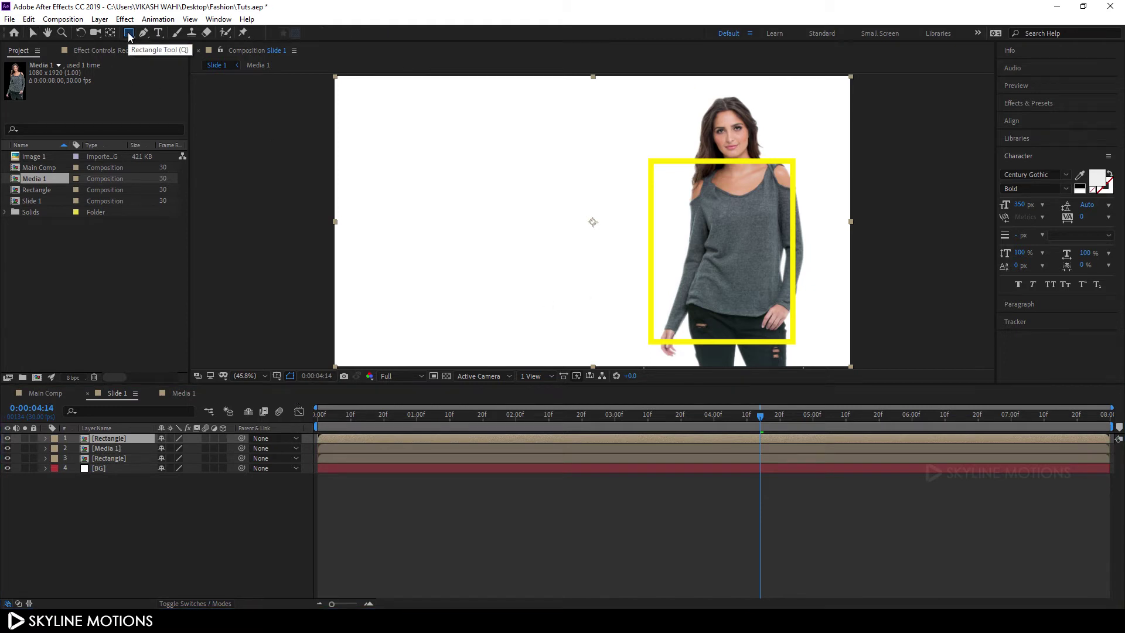
{"action": "mouse_move", "coordinate": [692, 147]}
{"action": "left_mouse_down"}
{"action": "mouse_move", "coordinate": [723, 175]}
{"action": "mouse_move", "coordinate": [783, 172]}
{"action": "mouse_move", "coordinate": [767, 170]}
{"action": "left_mouse_up"}
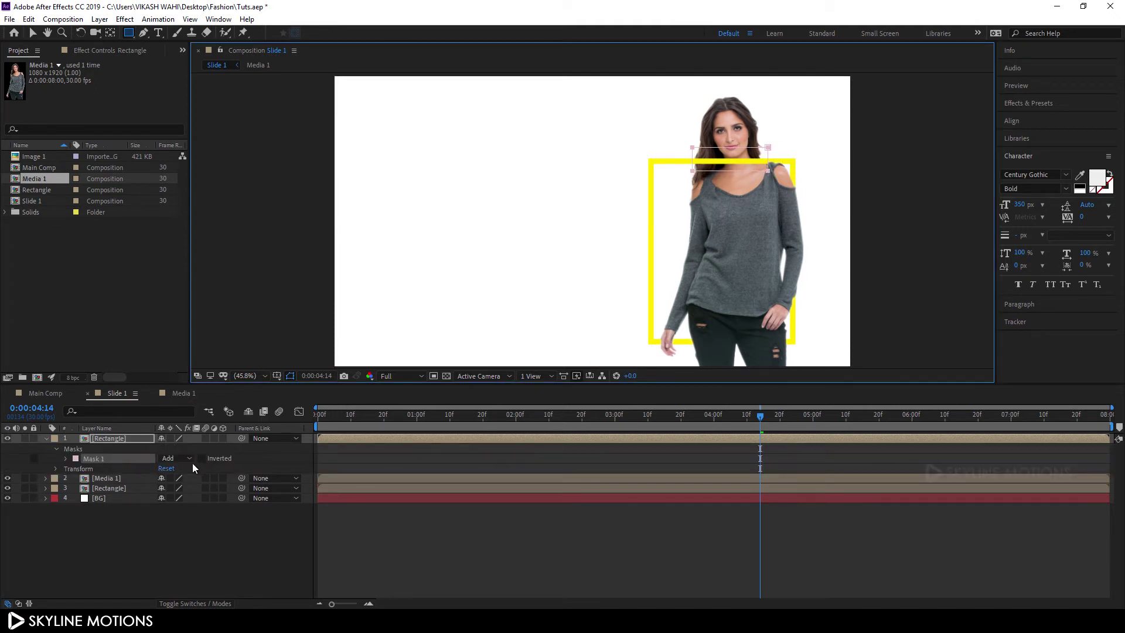
{"action": "left_click", "coordinate": [178, 459]}
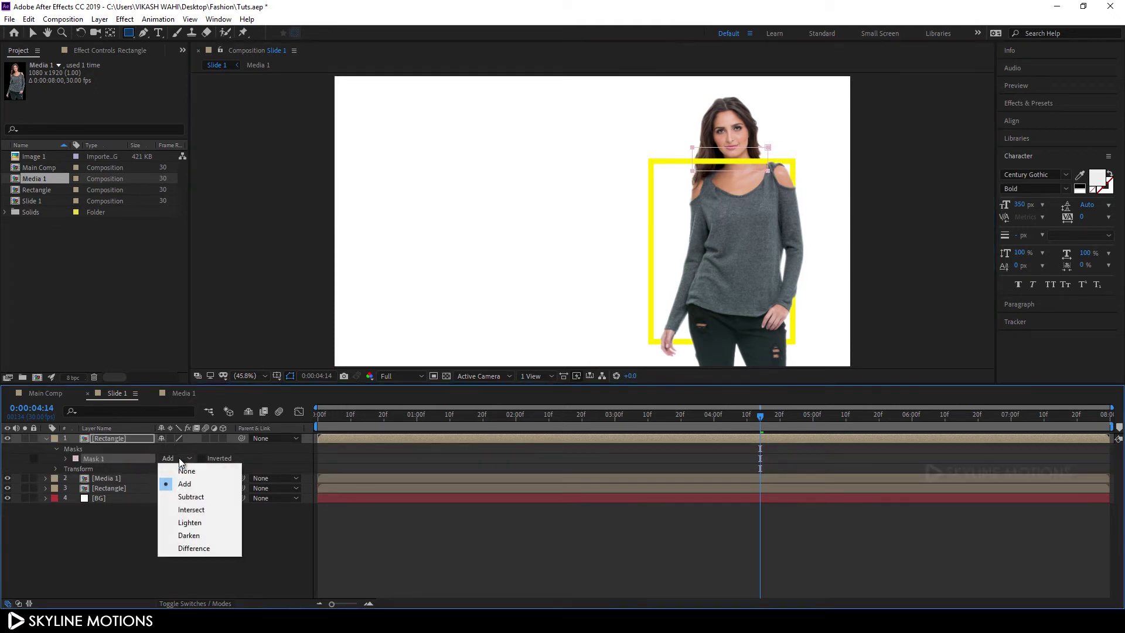
{"action": "left_click", "coordinate": [193, 496]}
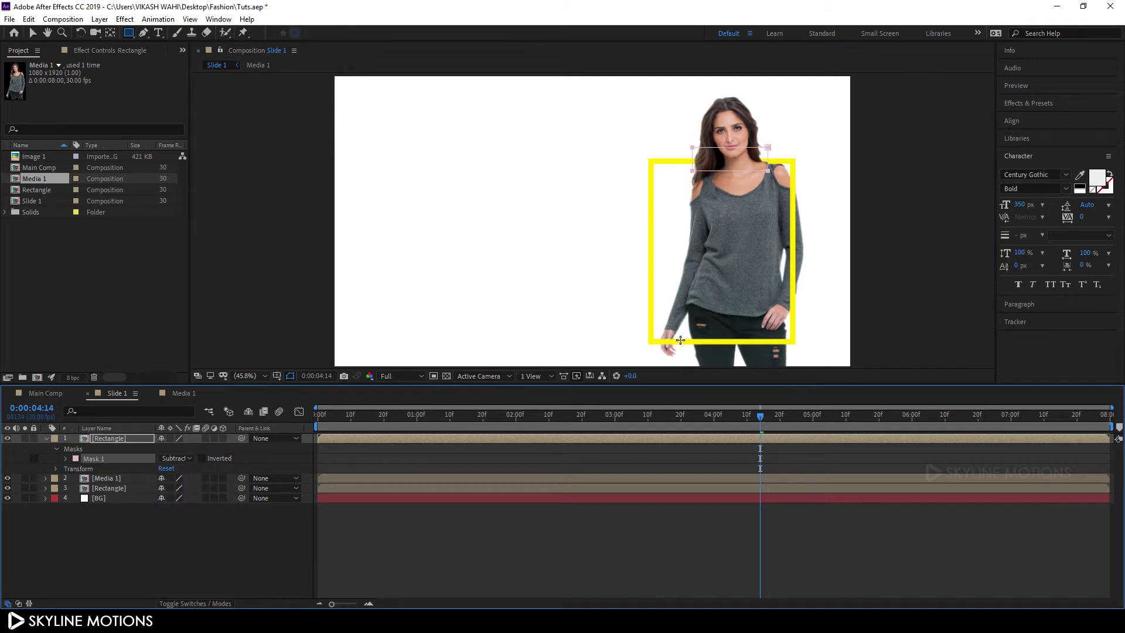
Add a second rectangular mask to the upper Rectangle layer around the hand at the frame's lower-left corner, set to Subtract
{"action": "left_click_drag", "start_coordinate": [682, 326], "coordinate": [657, 356]}
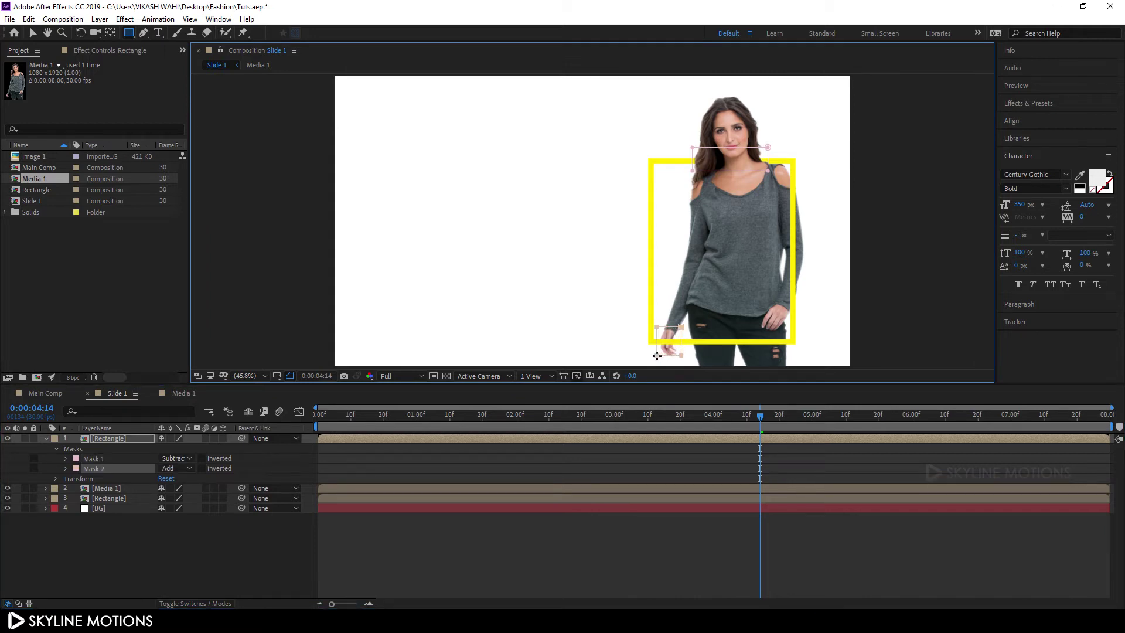
{"action": "left_click", "coordinate": [181, 467]}
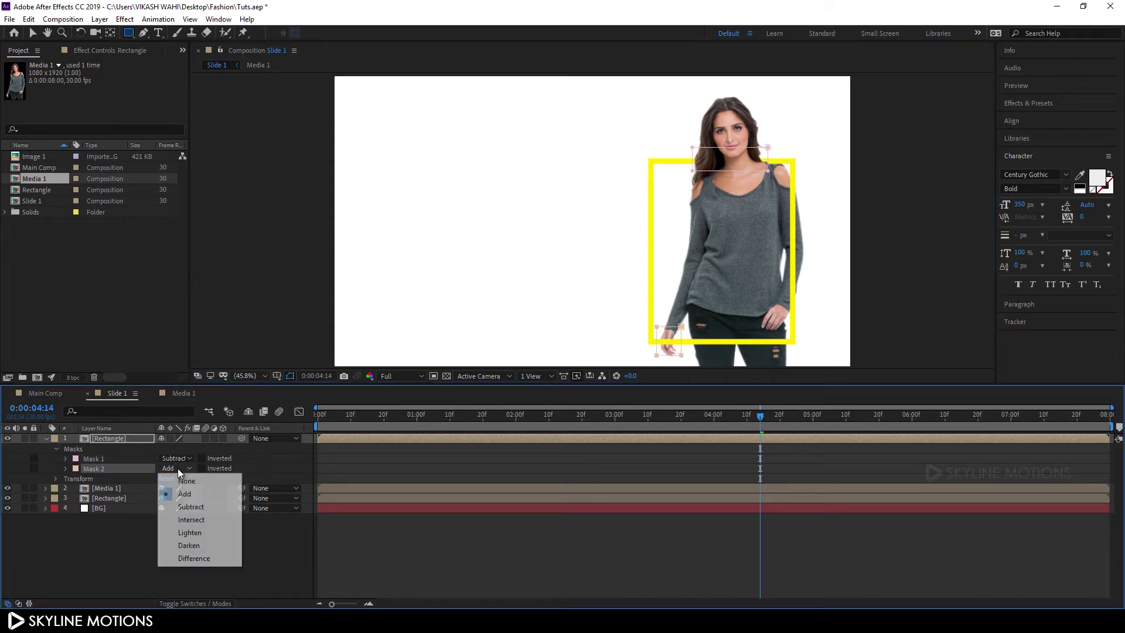
{"action": "left_click", "coordinate": [185, 504]}
{"action": "left_click_drag", "start_coordinate": [443, 425], "coordinate": [635, 402]}
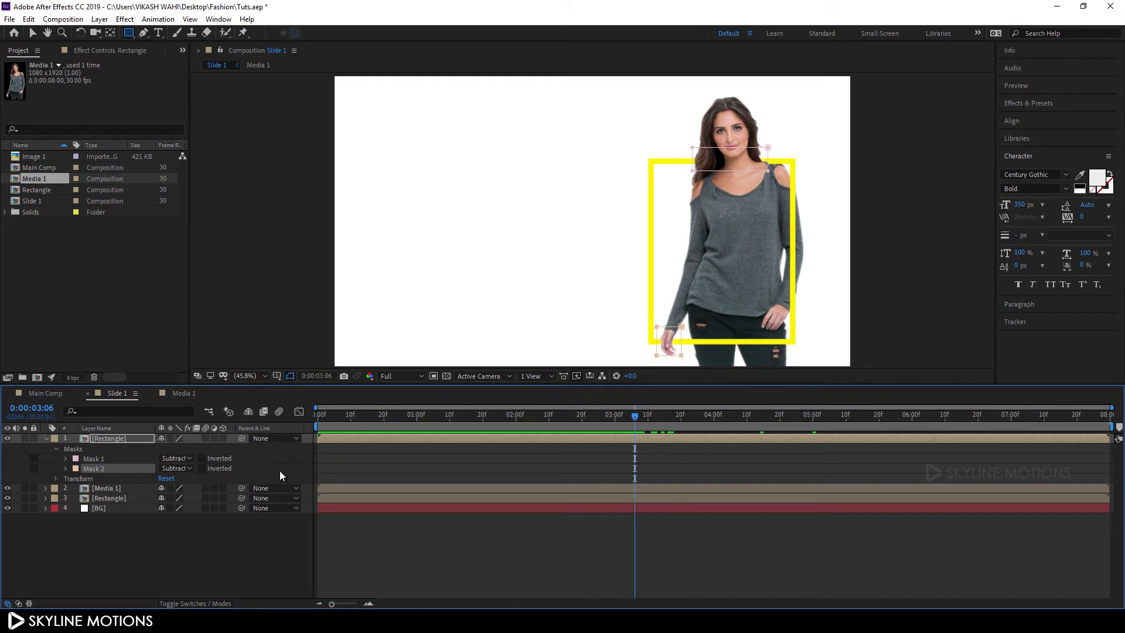
{"action": "left_click", "coordinate": [47, 438]}
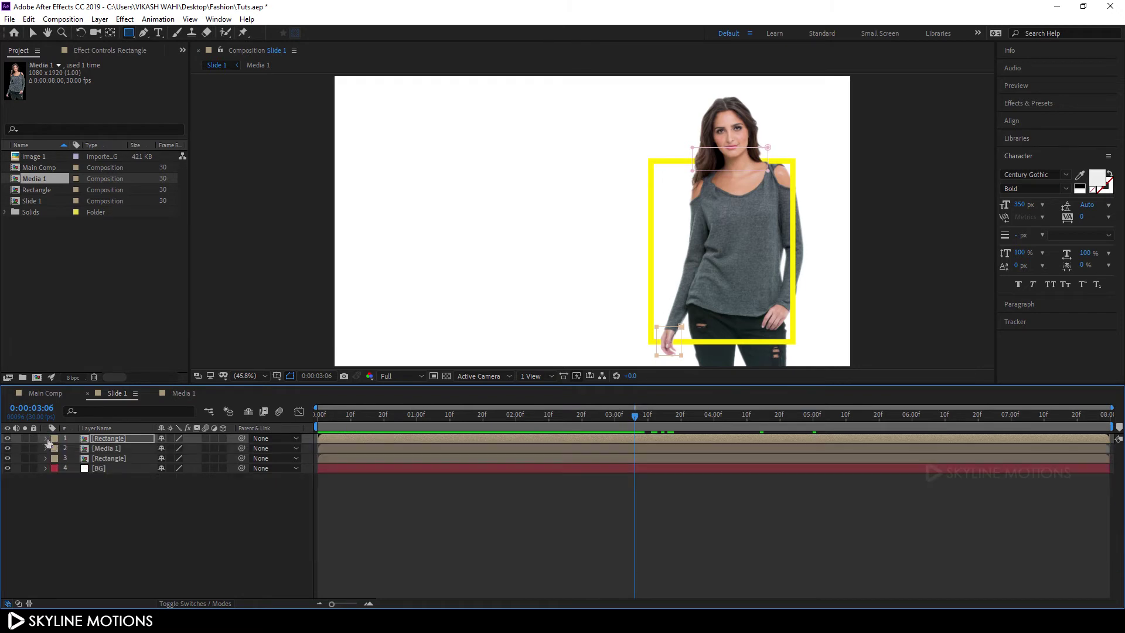
Add a text layer reading FIRST in the upper part of the blank area beside the model
{"action": "left_click", "coordinate": [116, 427]}
{"action": "left_click", "coordinate": [182, 508]}
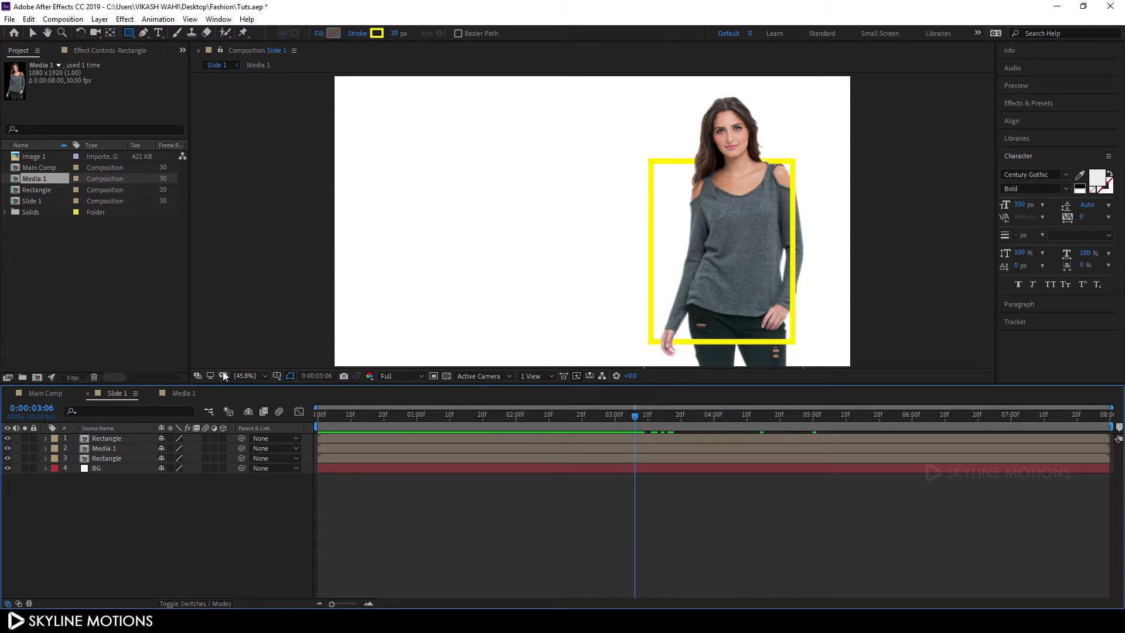
{"action": "left_click", "coordinate": [158, 34]}
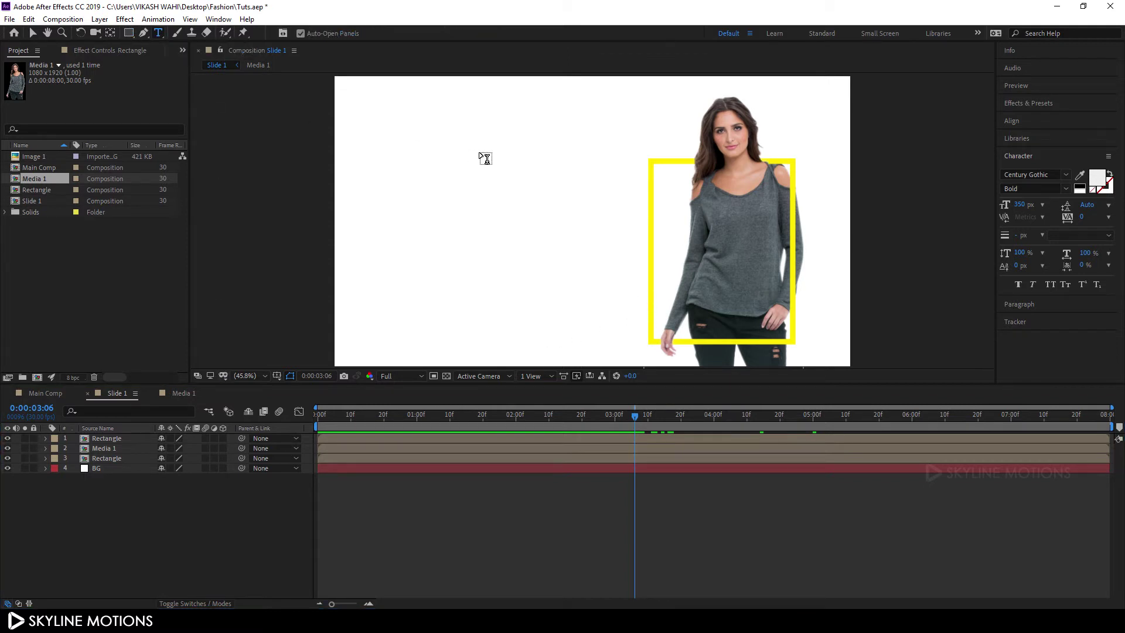
{"action": "left_click", "coordinate": [459, 178]}
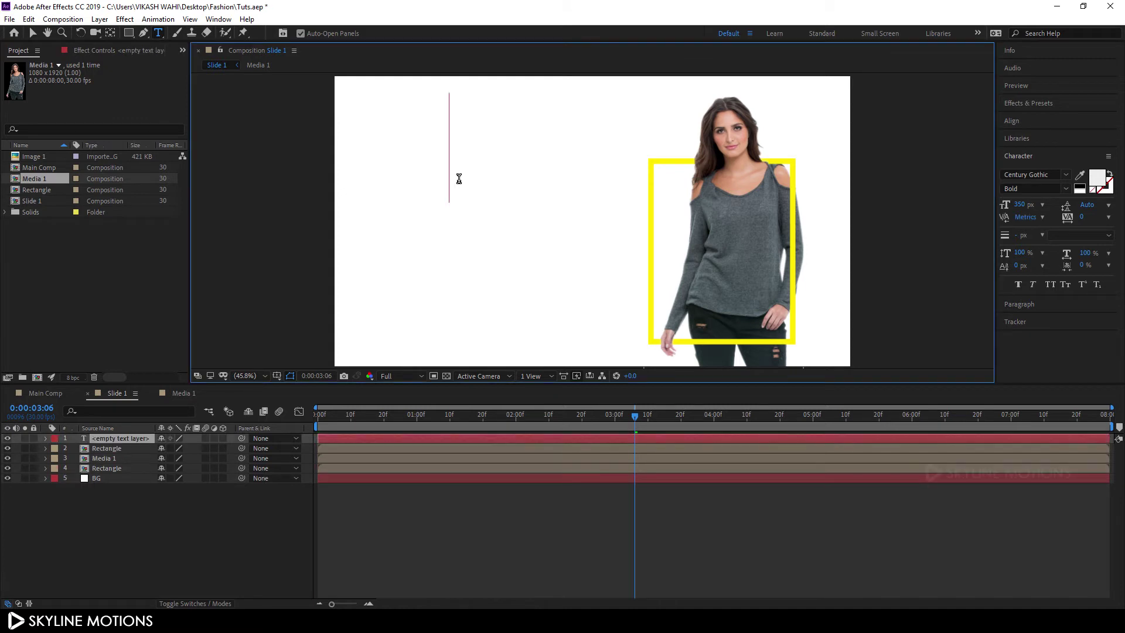
{"action": "type", "text": "FIRST"}
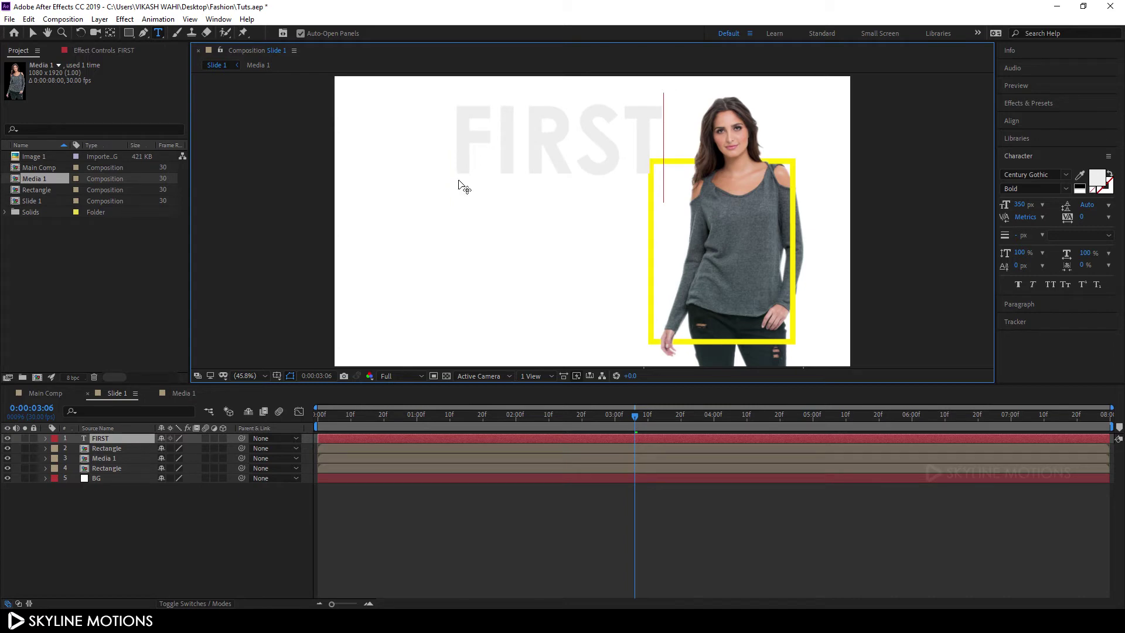
Set the FIRST text to a font size of 70 px and fill it with black (000000)
{"action": "double_click", "coordinate": [458, 181]}
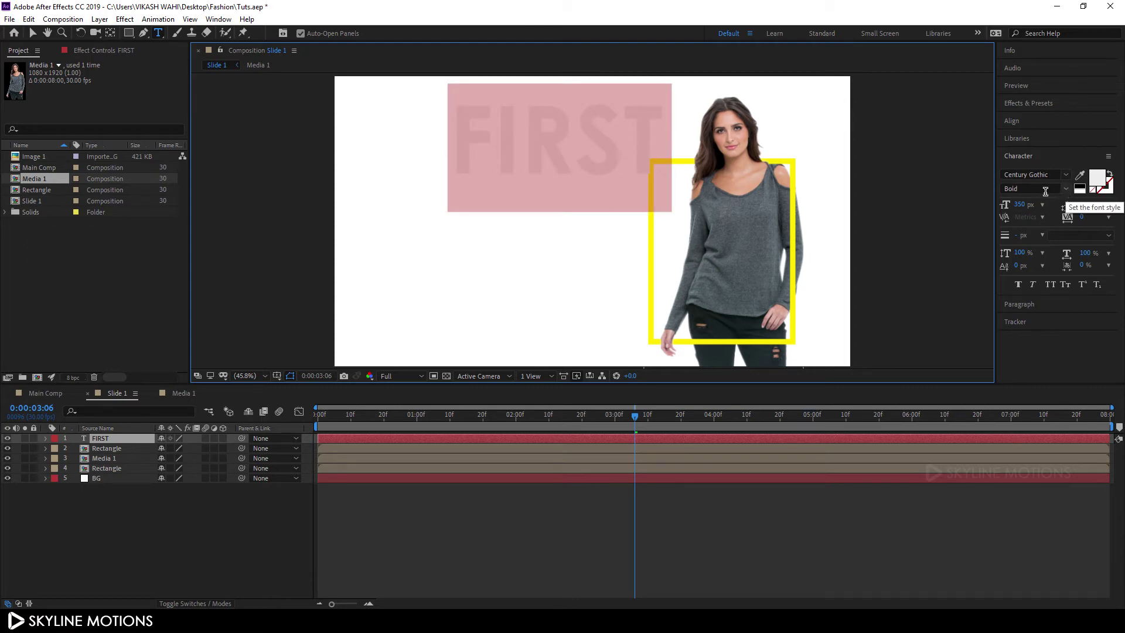
{"action": "left_click_drag", "start_coordinate": [1020, 209], "coordinate": [860, 209]}
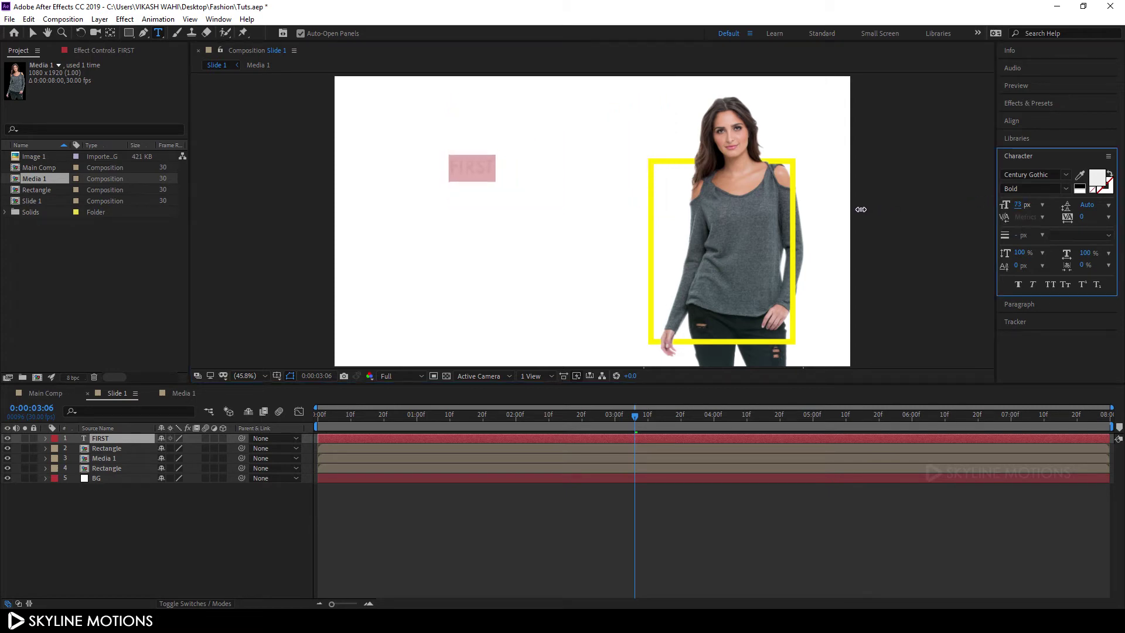
{"action": "left_click", "coordinate": [1019, 204]}
{"action": "key", "text": "Return"}
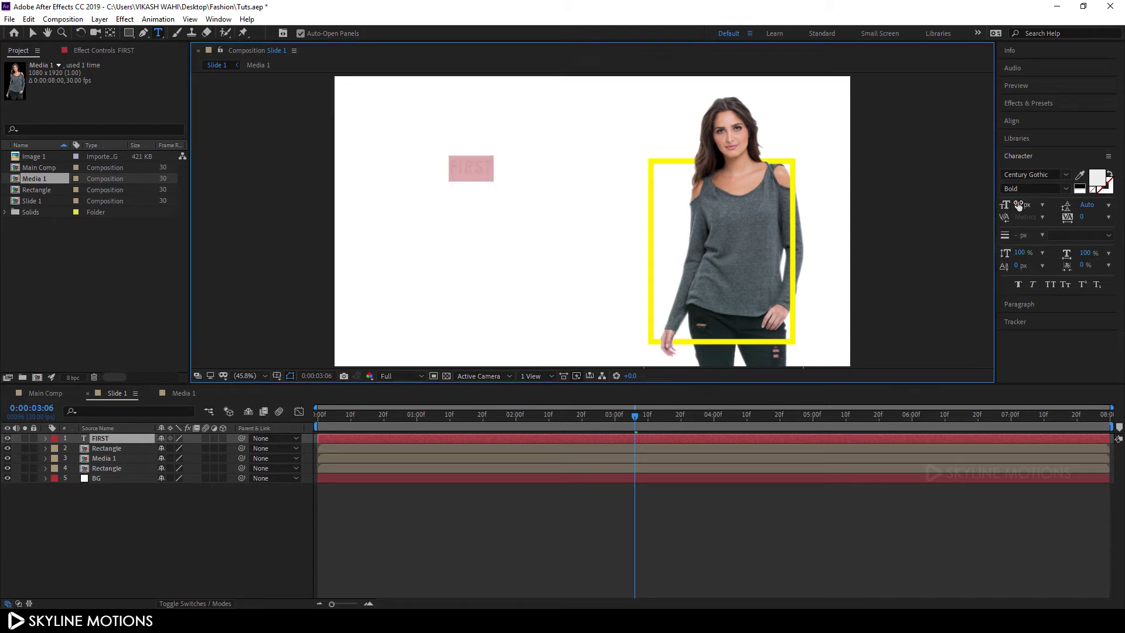
{"action": "left_click", "coordinate": [1097, 177]}
{"action": "left_click_drag", "start_coordinate": [250, 215], "coordinate": [157, 382]}
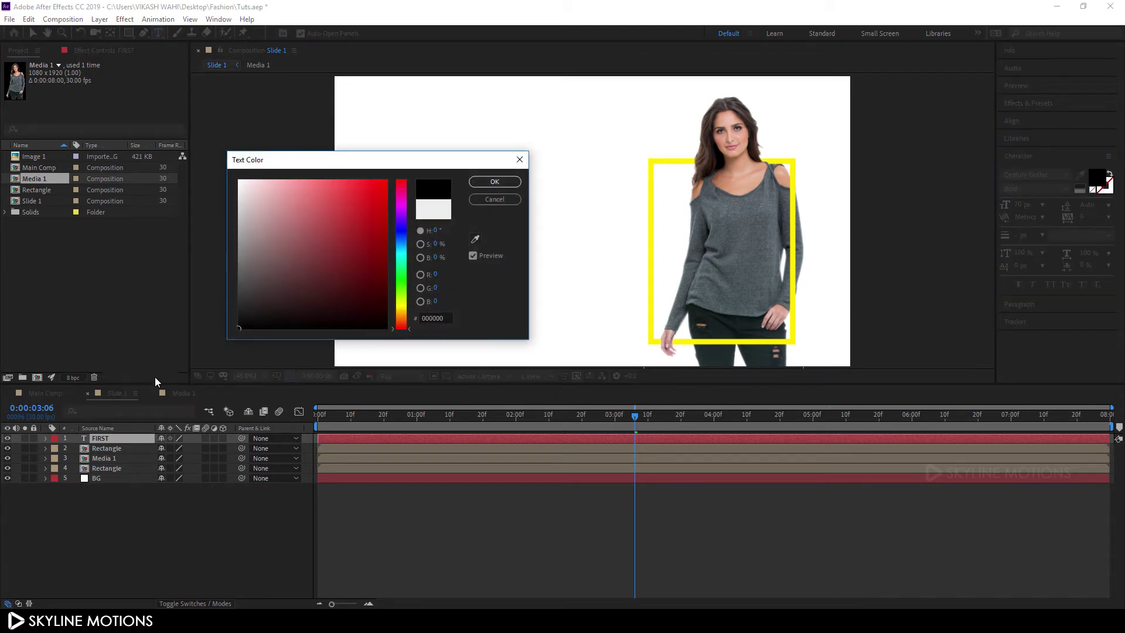
{"action": "left_click", "coordinate": [494, 182]}
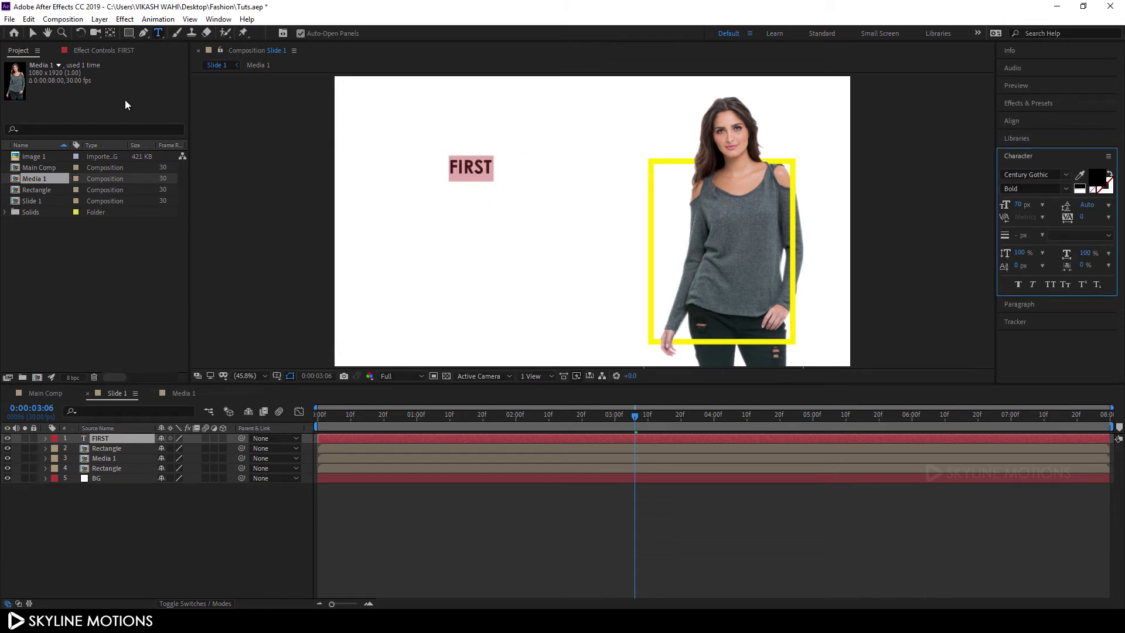
Move the FIRST text onto the lower part of the yellow frame's left edge, beside the model's sleeve
{"action": "left_click", "coordinate": [33, 33]}
{"action": "left_click_drag", "start_coordinate": [463, 173], "coordinate": [666, 325]}
{"action": "left_click", "coordinate": [616, 423]}
Pre-compose both Rectangle layers and Media 1 into a new composition named Image Comp
{"action": "left_click", "coordinate": [118, 470]}
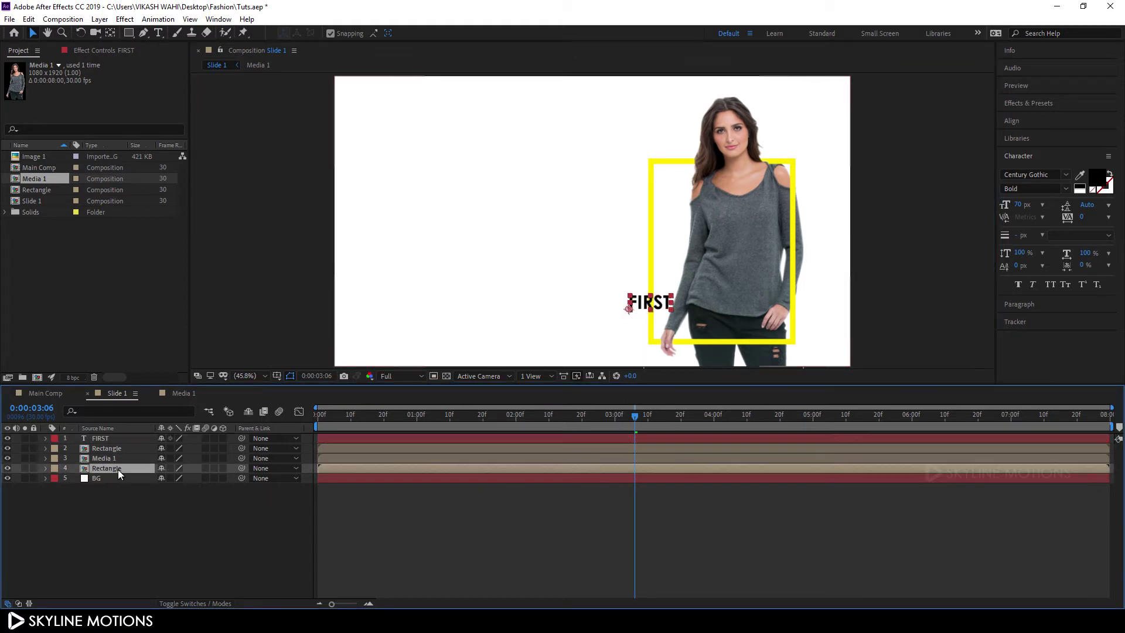
{"action": "left_click", "coordinate": [115, 448], "text": "ctrl"}
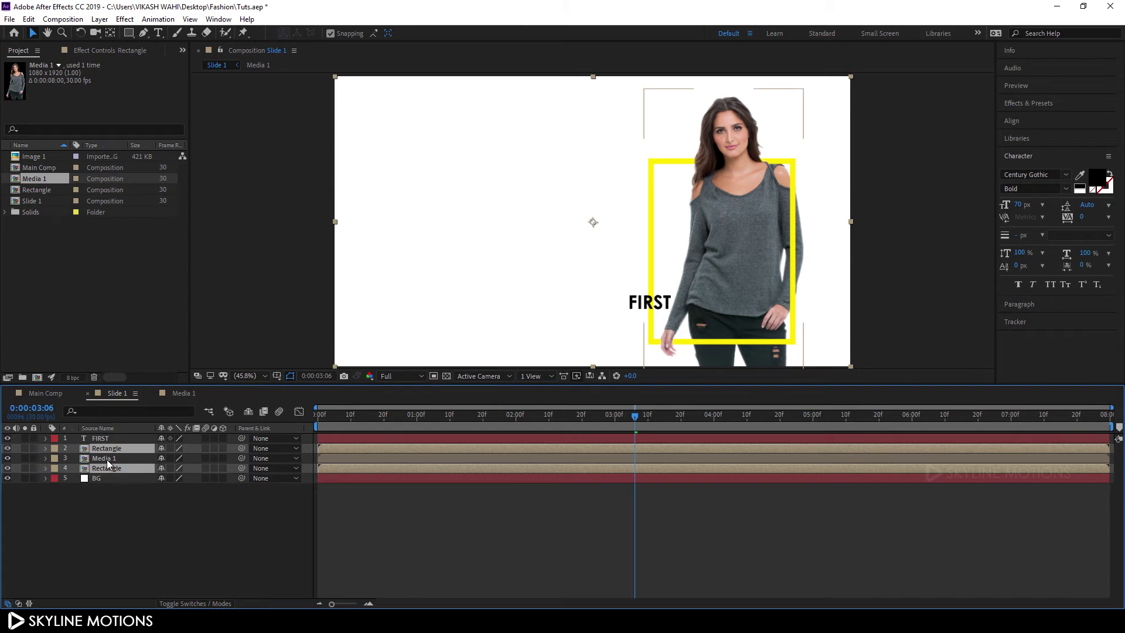
{"action": "left_click", "coordinate": [107, 461], "text": "ctrl"}
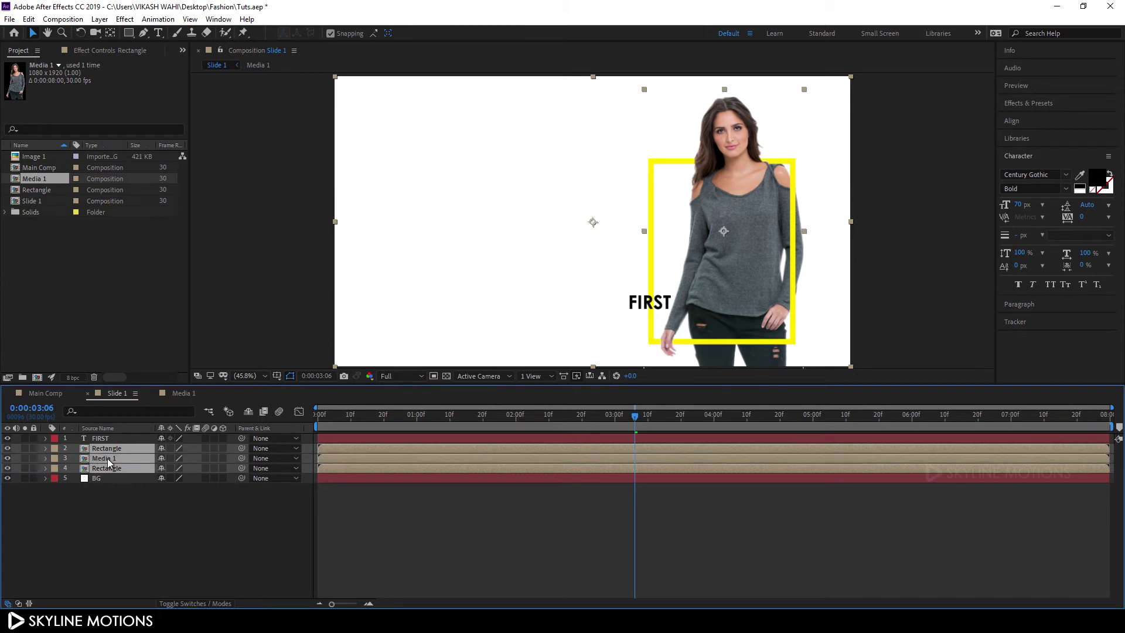
{"action": "right_click", "coordinate": [109, 463]}
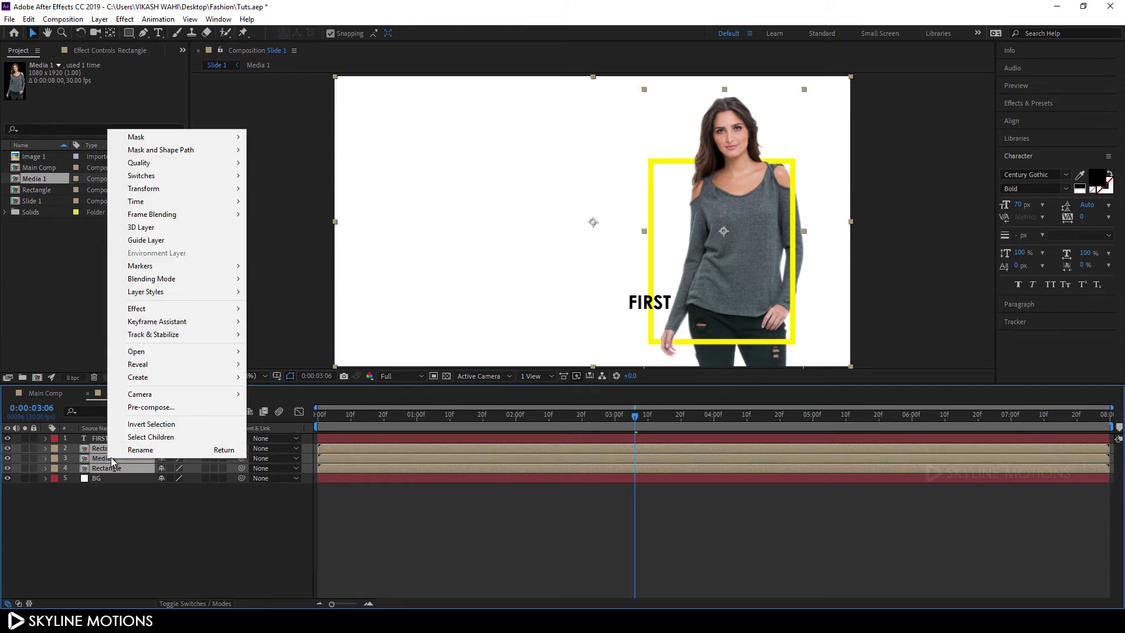
{"action": "left_click", "coordinate": [135, 409]}
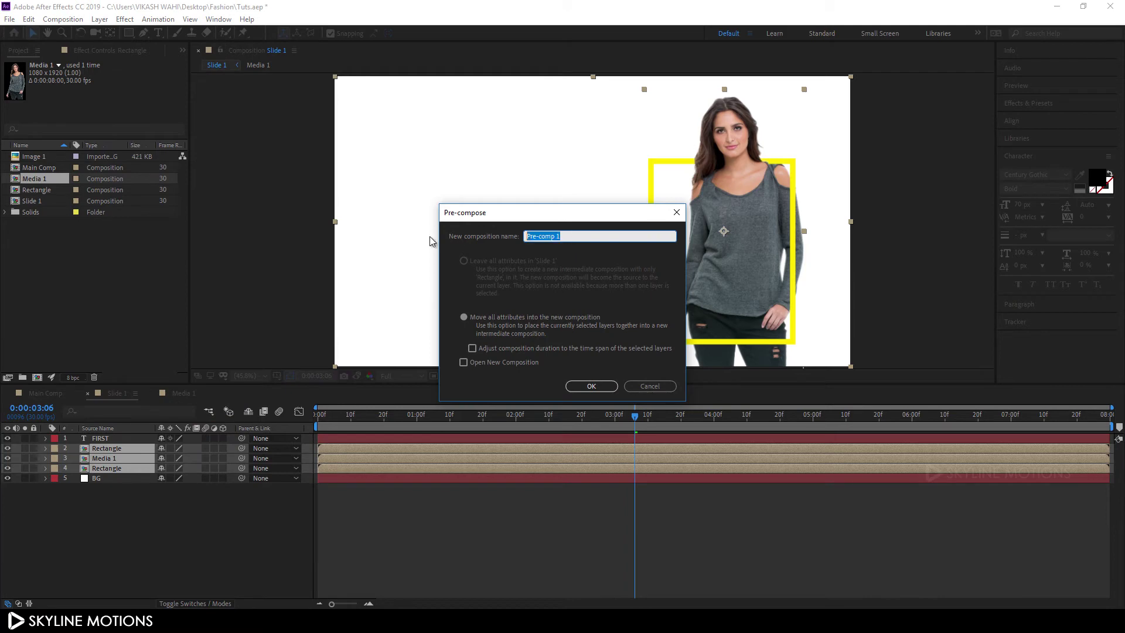
{"action": "type", "text": "Image Comp"}
{"action": "left_click", "coordinate": [586, 387]}
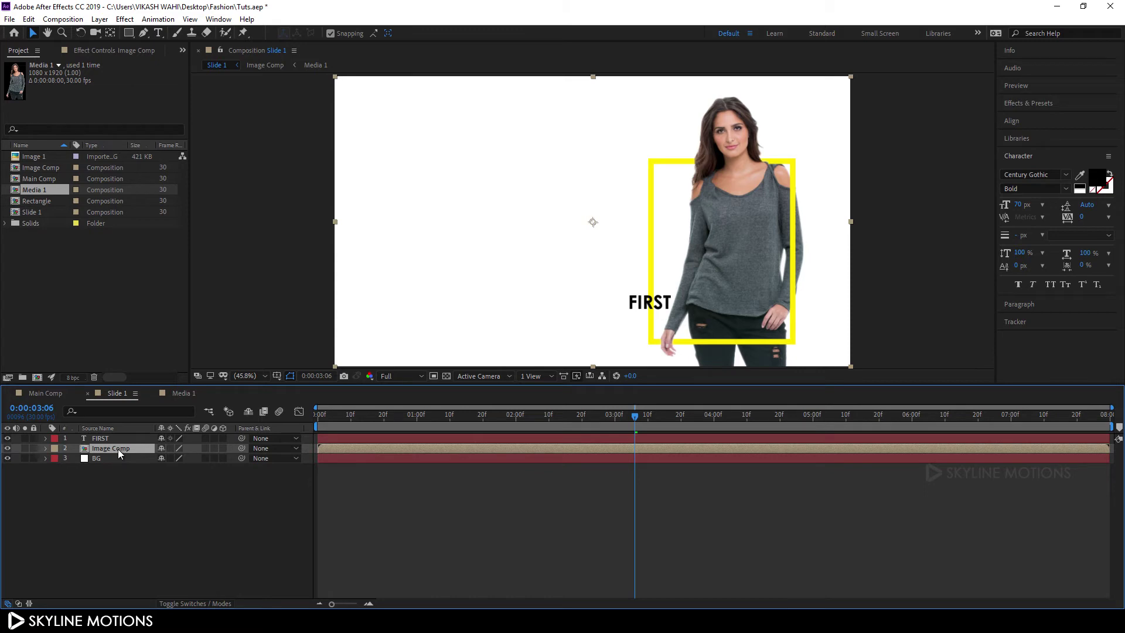
Draw a rectangular mask on the Image Comp layer tightly around the word FIRST and set it to Subtract
{"action": "left_click", "coordinate": [129, 33]}
{"action": "left_click_drag", "start_coordinate": [624, 287], "coordinate": [672, 310]}
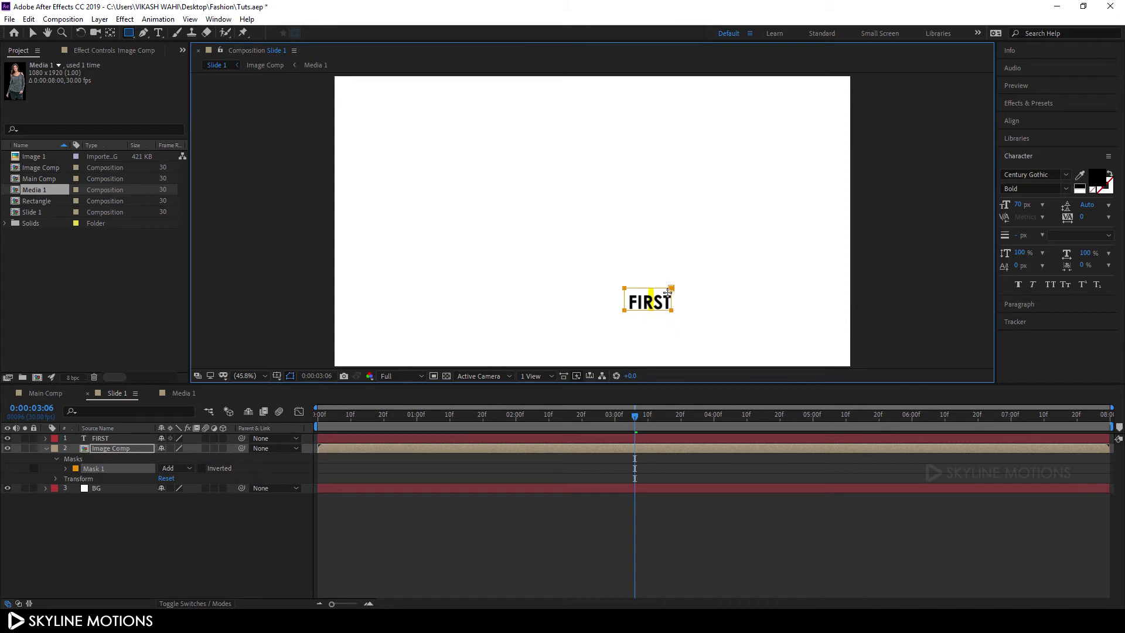
{"action": "left_click", "coordinate": [174, 469]}
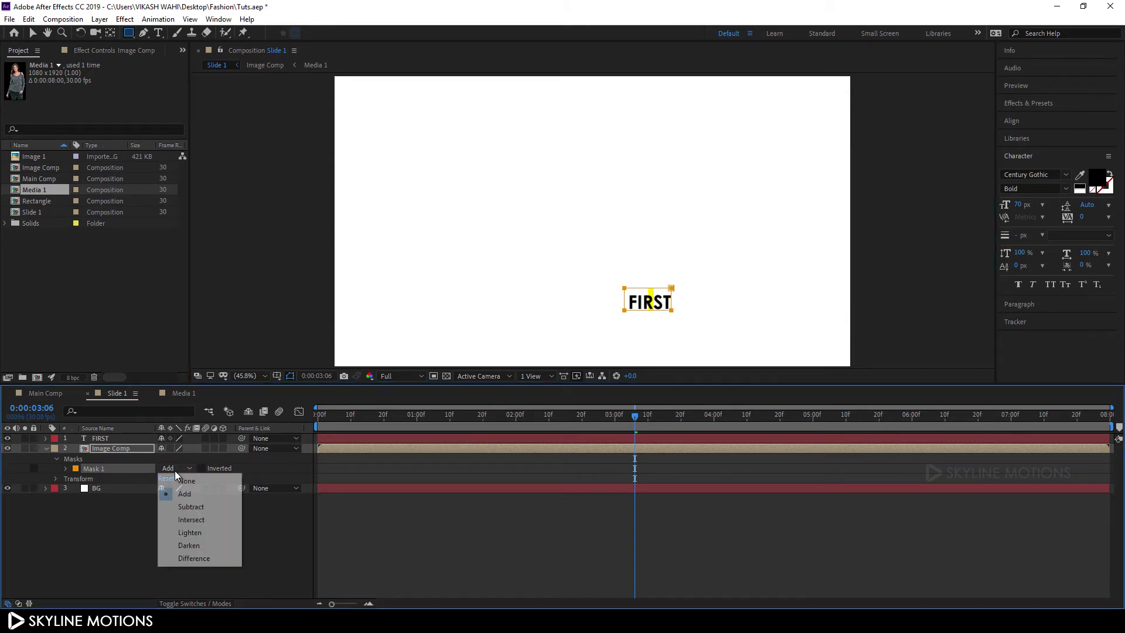
{"action": "left_click", "coordinate": [195, 506]}
{"action": "left_click", "coordinate": [195, 511]}
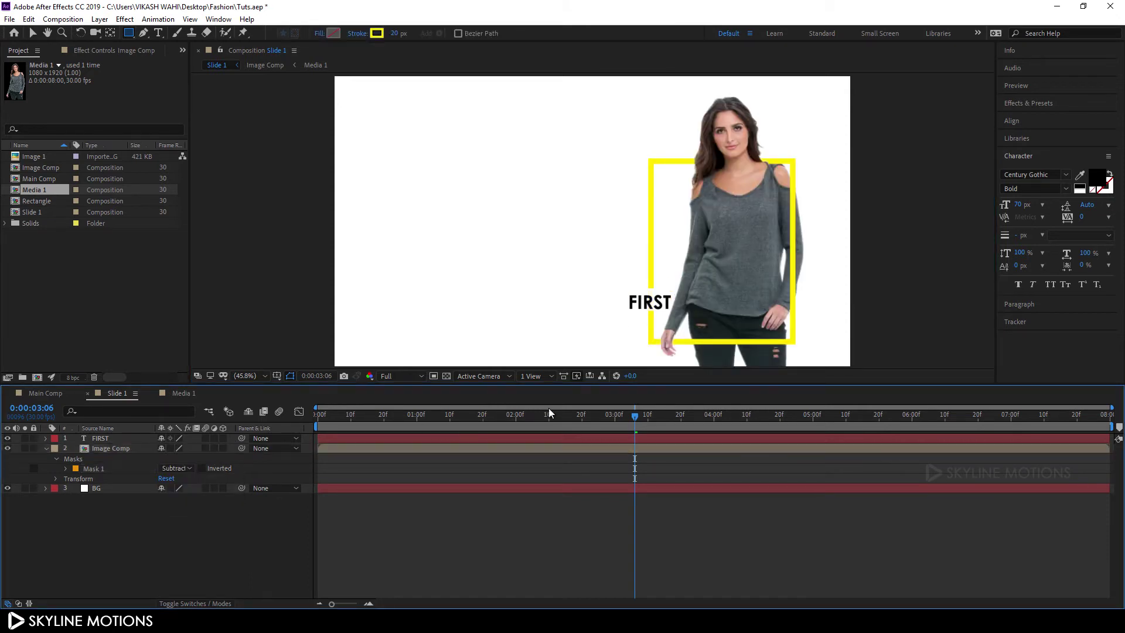
Nudge the FIRST text layer slightly upward to center it in the gap of the yellow frame
{"action": "left_click", "coordinate": [145, 438]}
{"action": "key", "text": "Up"}
{"action": "key", "text": "Up"}
{"action": "key", "text": "Up"}
{"action": "key", "text": "Up"}
{"action": "key", "text": "Up"}
{"action": "key", "text": "Up"}
{"action": "key", "text": "Up"}
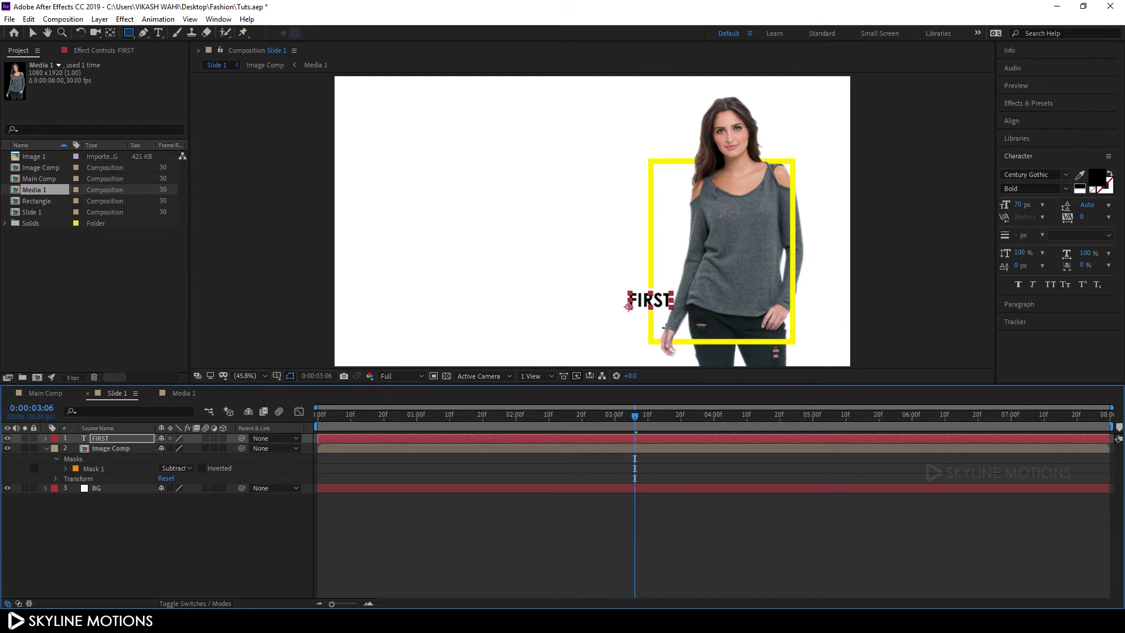
{"action": "left_click", "coordinate": [236, 523]}
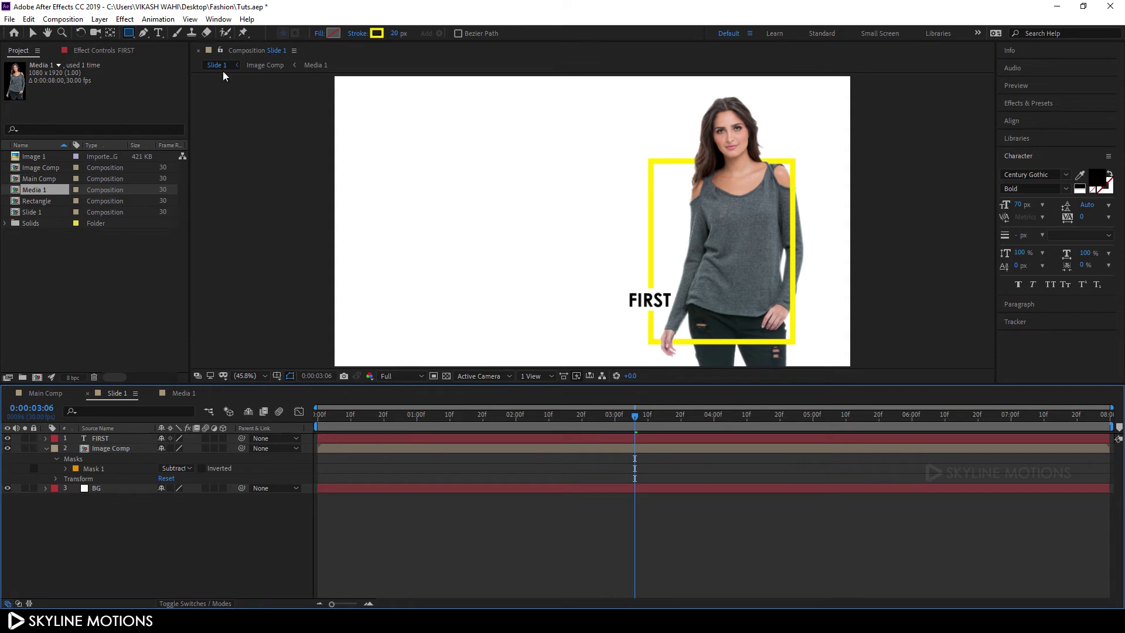
Add a two-line text layer reading FASHION and SLIDESHOW in the upper part of the blank area beside the model
{"action": "left_click", "coordinate": [158, 32]}
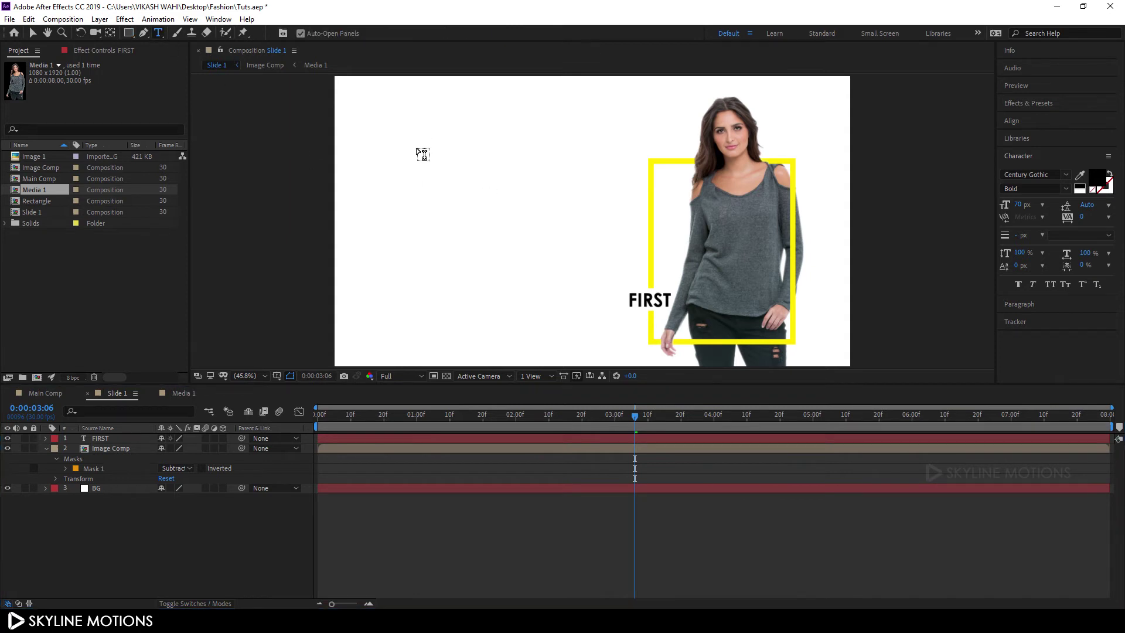
{"action": "left_click", "coordinate": [421, 153]}
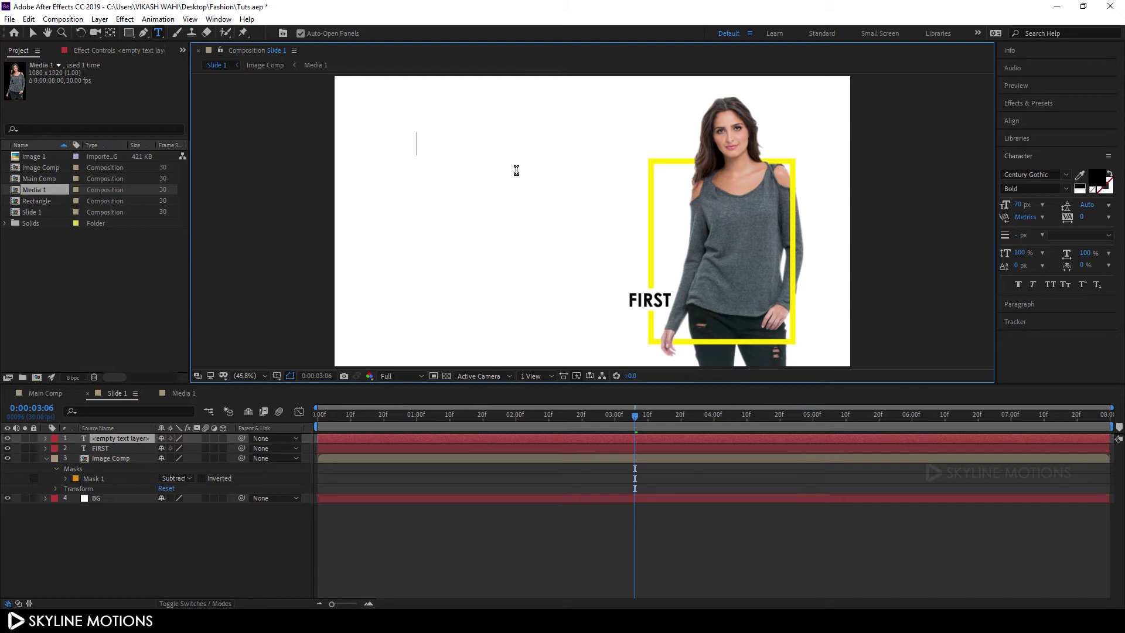
{"action": "type", "text": "FASHION"}
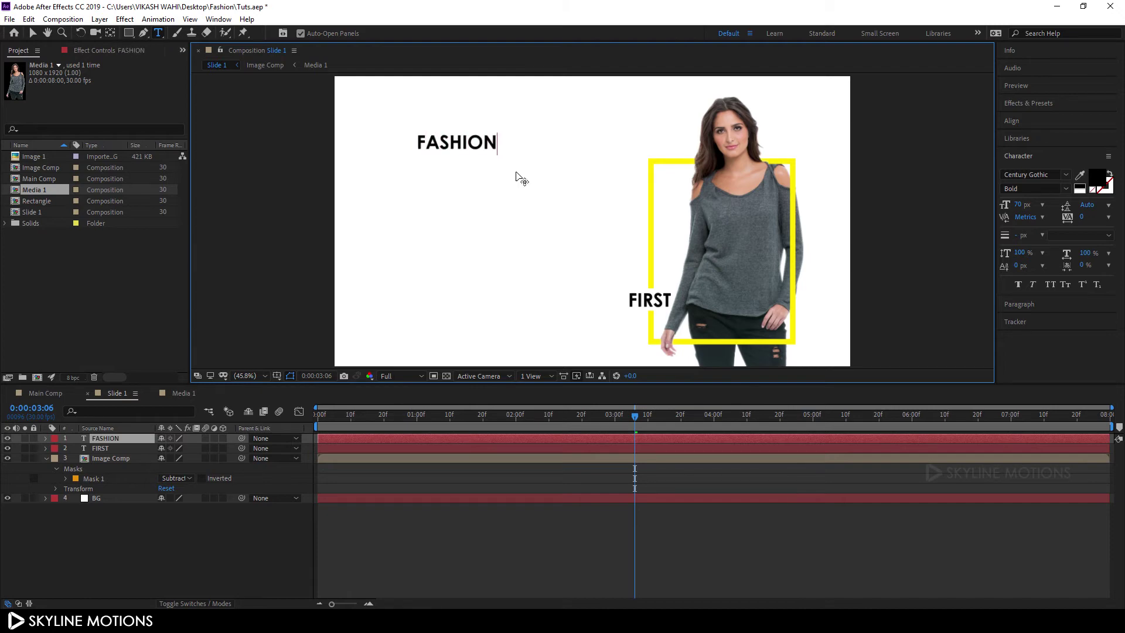
{"action": "key", "text": "Return"}
{"action": "type", "text": "SLIDESHOW"}
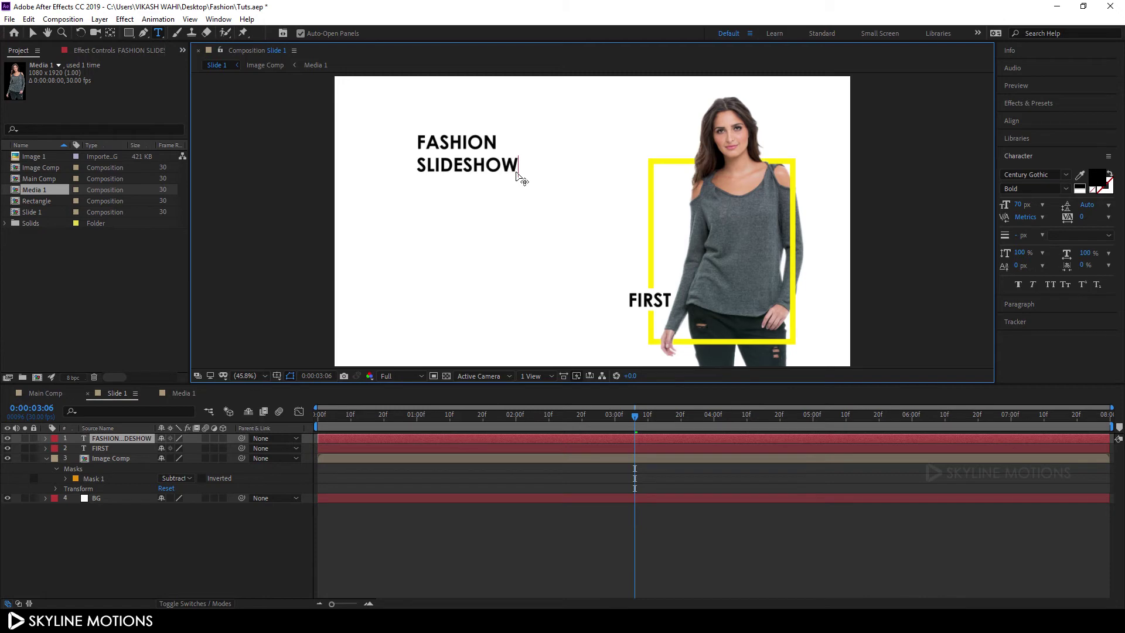
Format the SLIDESHOW line at 90 px in the Regular style with 87 px leading
{"action": "left_click_drag", "start_coordinate": [519, 166], "coordinate": [402, 165]}
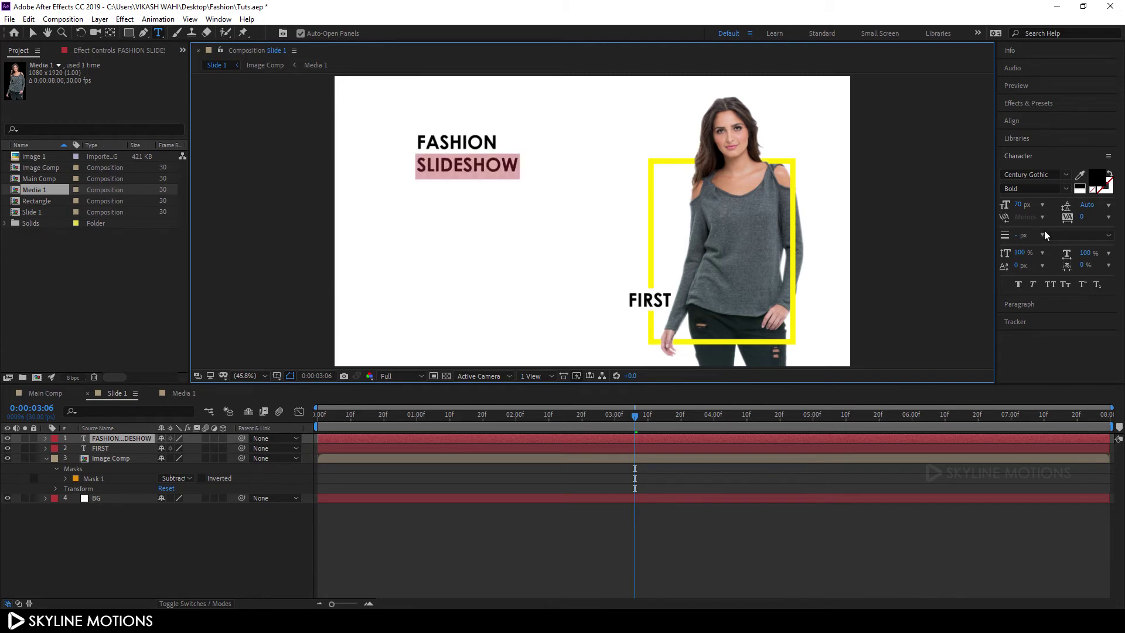
{"action": "left_click_drag", "start_coordinate": [1017, 210], "coordinate": [1025, 206]}
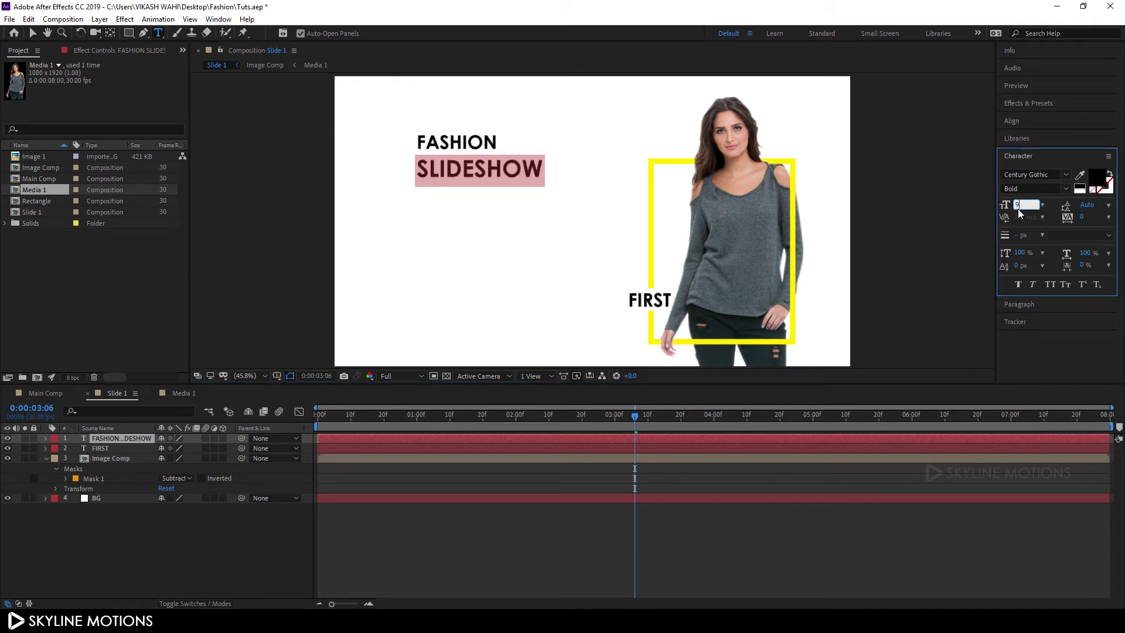
{"action": "type", "text": "0"}
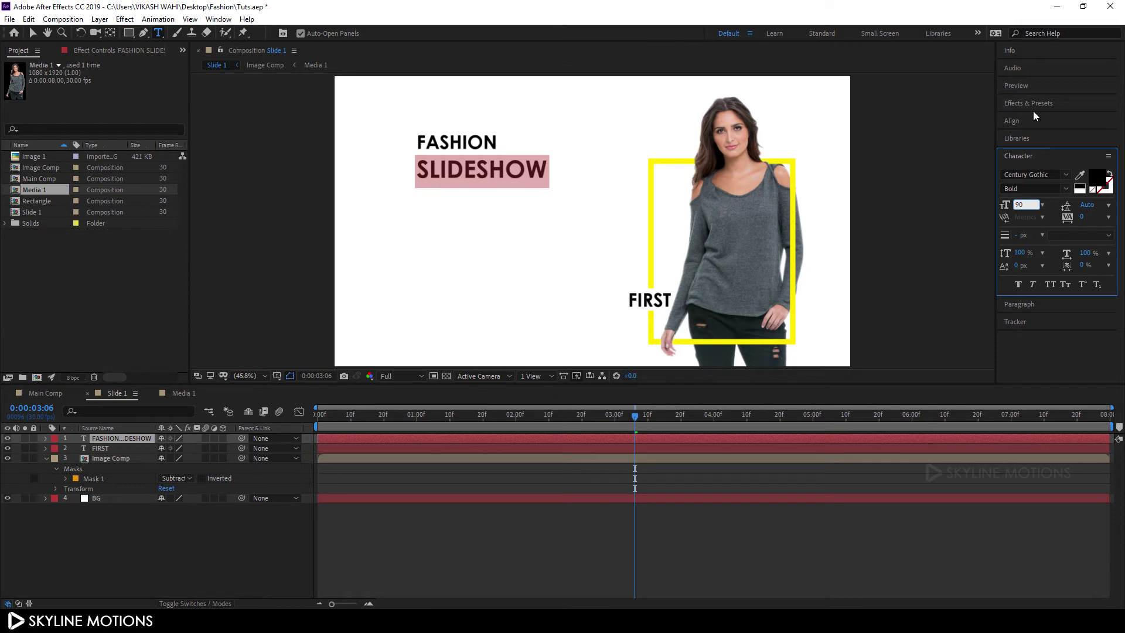
{"action": "left_click", "coordinate": [1066, 189]}
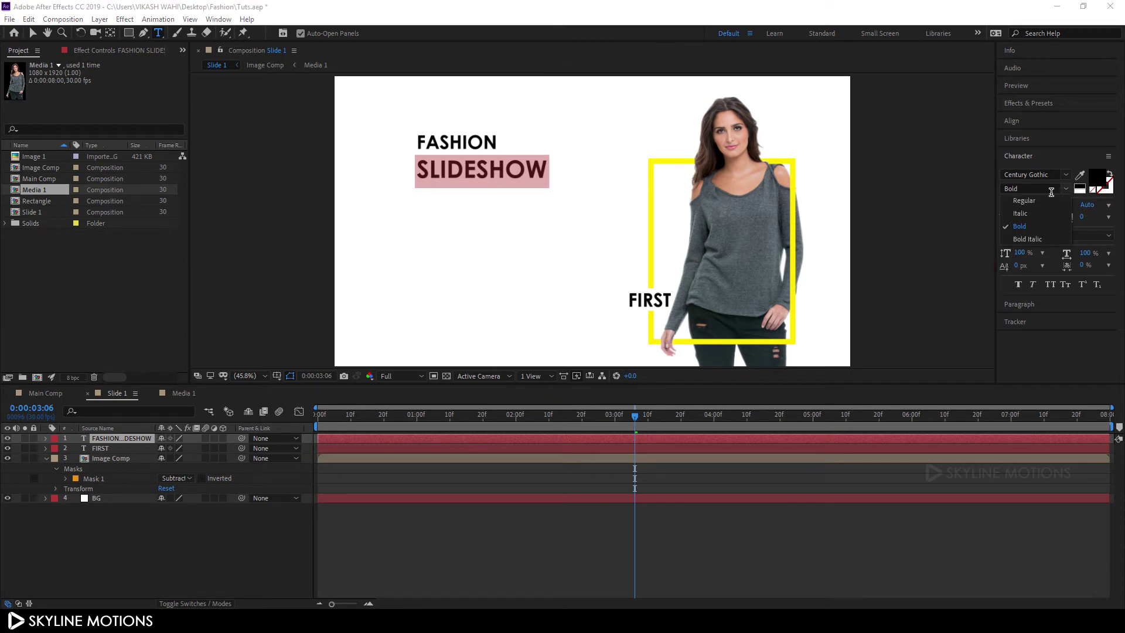
{"action": "left_click", "coordinate": [1042, 200]}
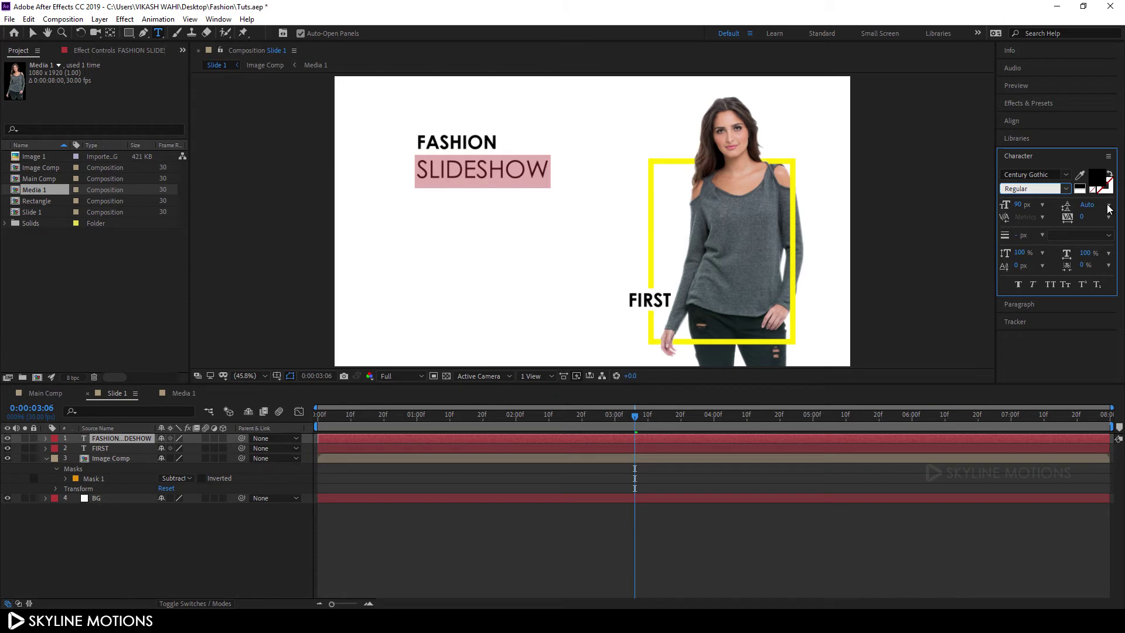
{"action": "left_click_drag", "start_coordinate": [1087, 205], "coordinate": [1121, 198]}
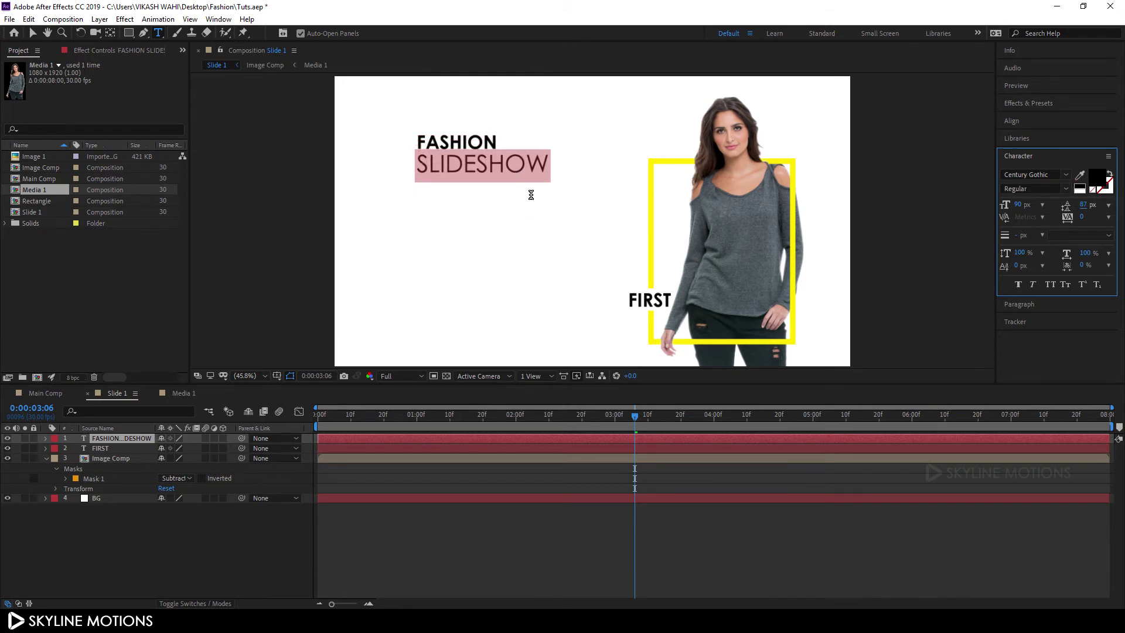
{"action": "left_click", "coordinate": [237, 504]}
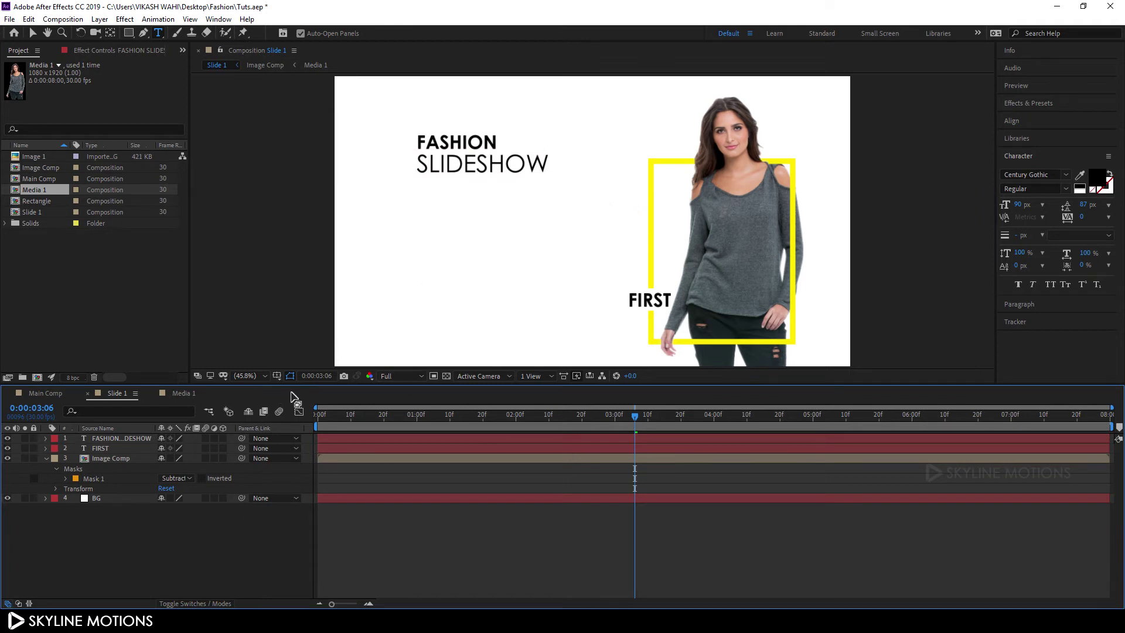
Add a 50 px description text layer with Auto leading below the title, running from "Create Fashion Slideshow in After Effects" to "For More Tutorial."
{"action": "left_click", "coordinate": [159, 33]}
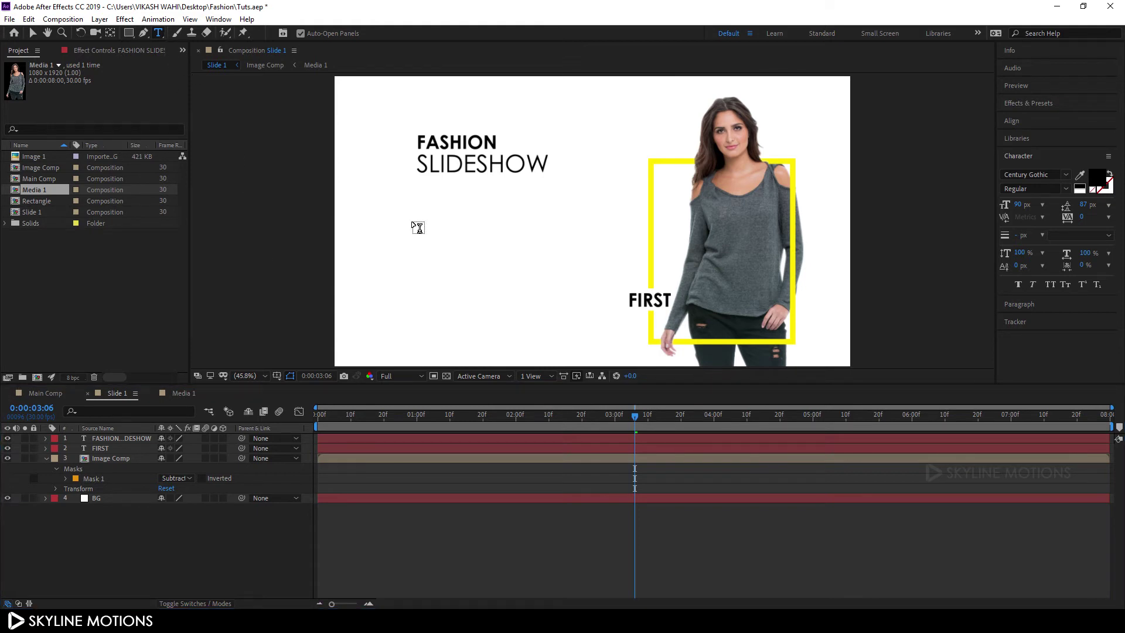
{"action": "left_click", "coordinate": [426, 242]}
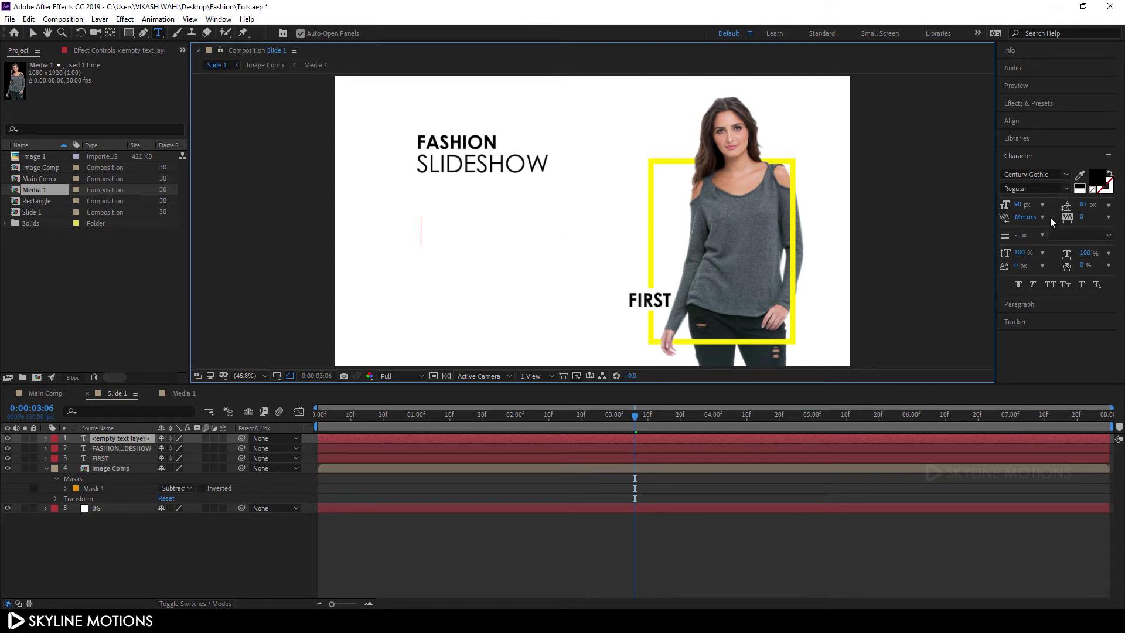
{"action": "left_click", "coordinate": [1108, 206]}
{"action": "left_click", "coordinate": [1092, 220]}
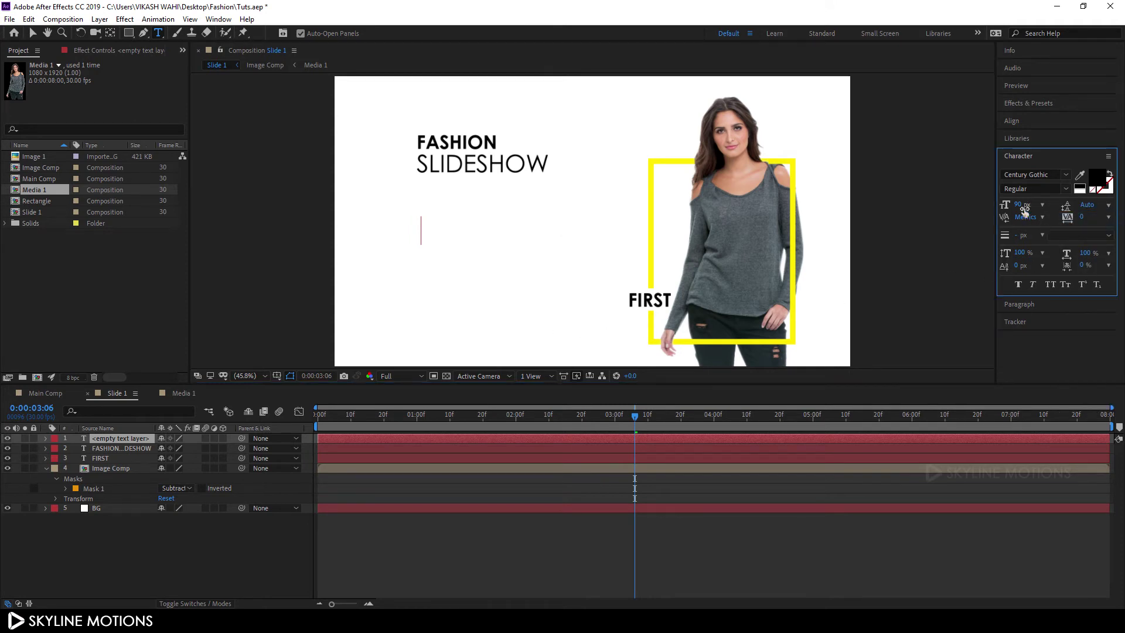
{"action": "left_click_drag", "start_coordinate": [1018, 206], "coordinate": [996, 204]}
{"action": "key", "text": "Return"}
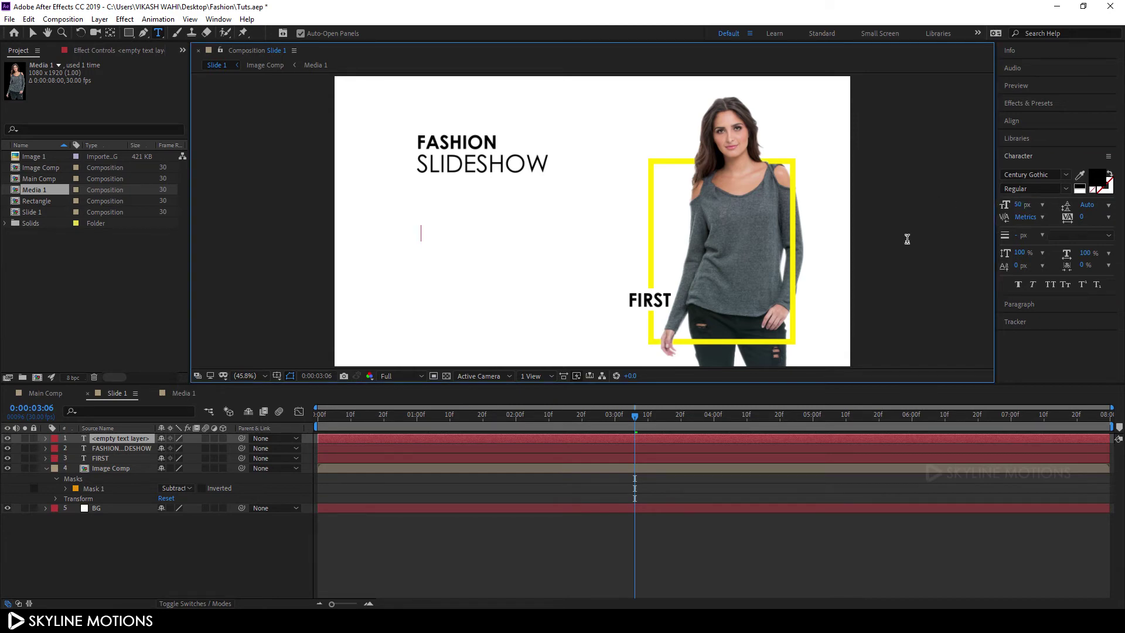
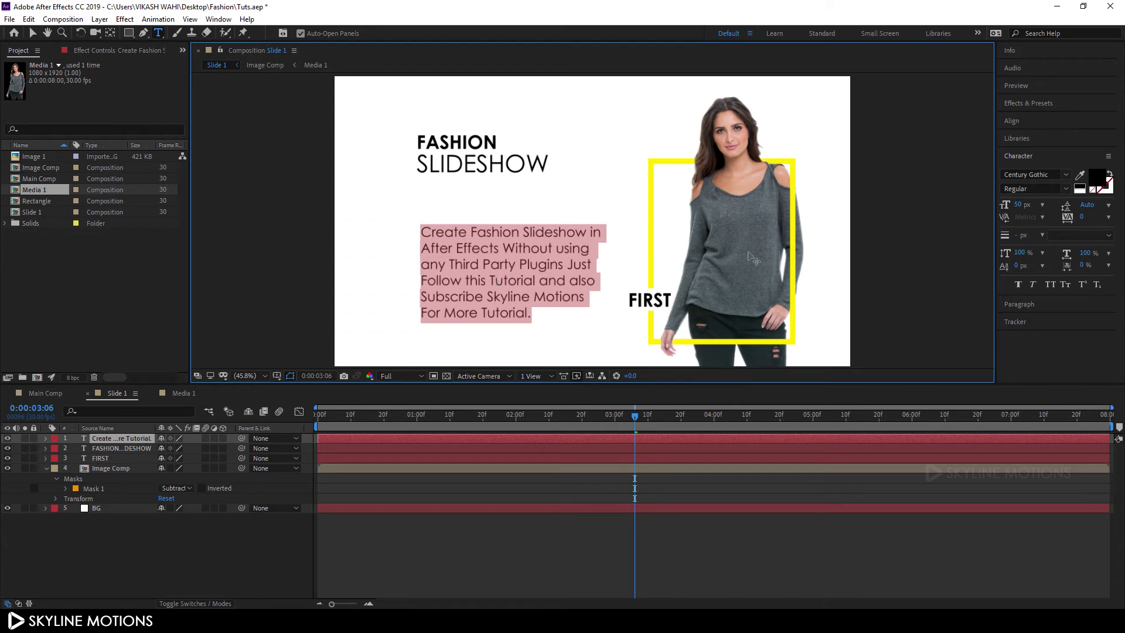
Set the description text to 45 px and move it up directly beneath SLIDESHOW, aligned with the title's left edge
{"action": "left_click_drag", "start_coordinate": [1018, 204], "coordinate": [1011, 204]}
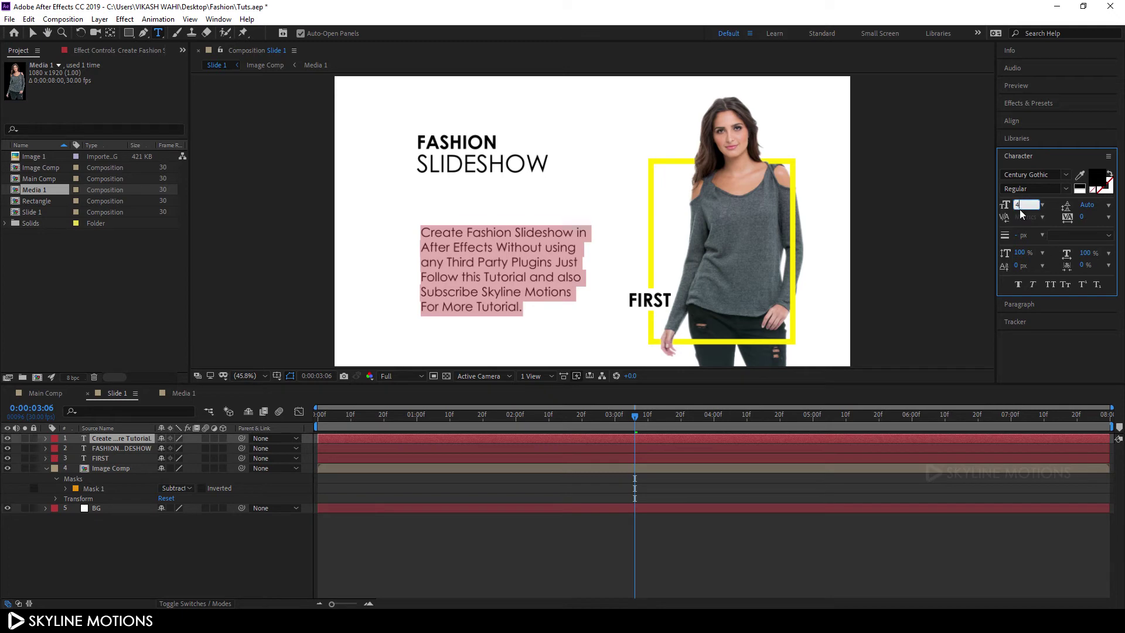
{"action": "type", "text": "5"}
{"action": "key", "text": "Return"}
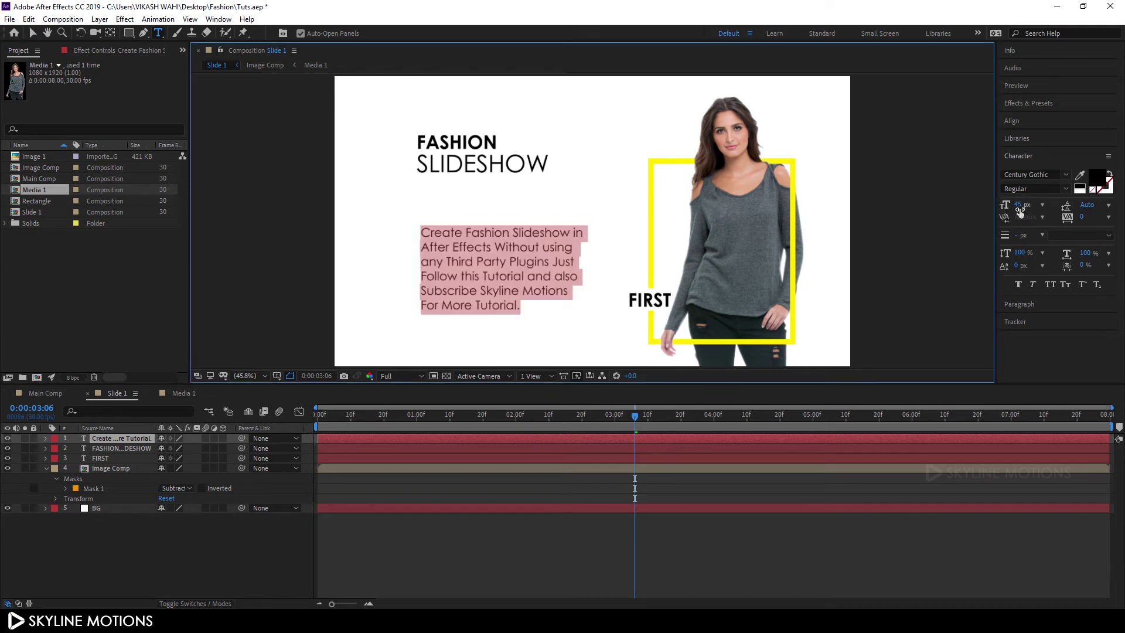
{"action": "left_click", "coordinate": [33, 32]}
{"action": "left_click_drag", "start_coordinate": [460, 258], "coordinate": [461, 221]}
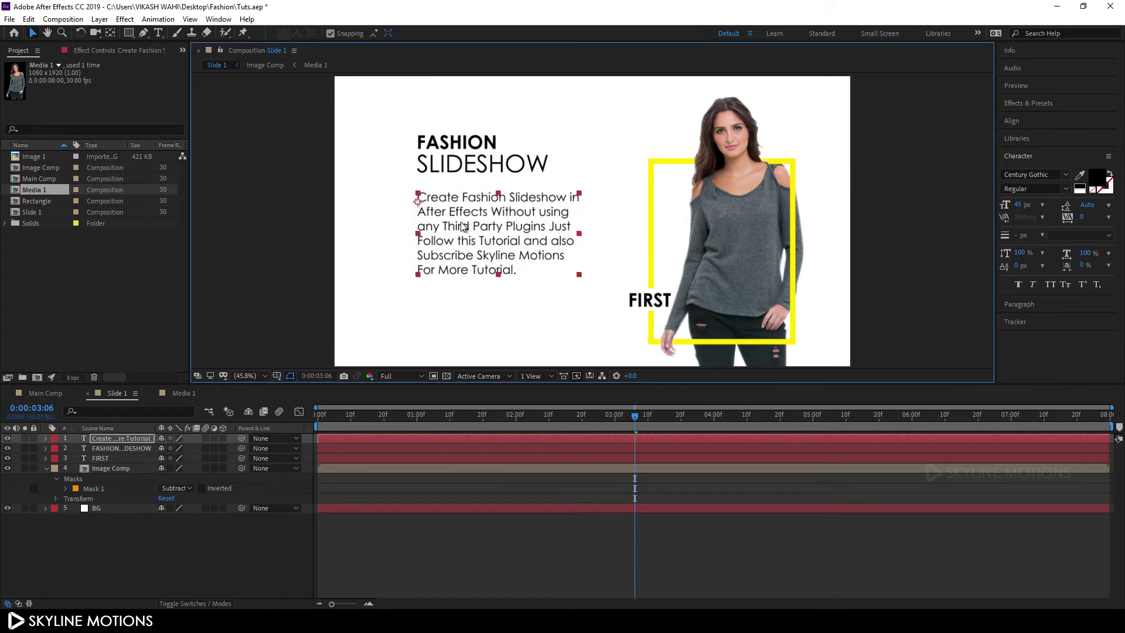
Move the title and description text layers together down and toward the slide's left side, placing the title at about 216, 362
{"action": "left_click", "coordinate": [128, 448], "text": "ctrl"}
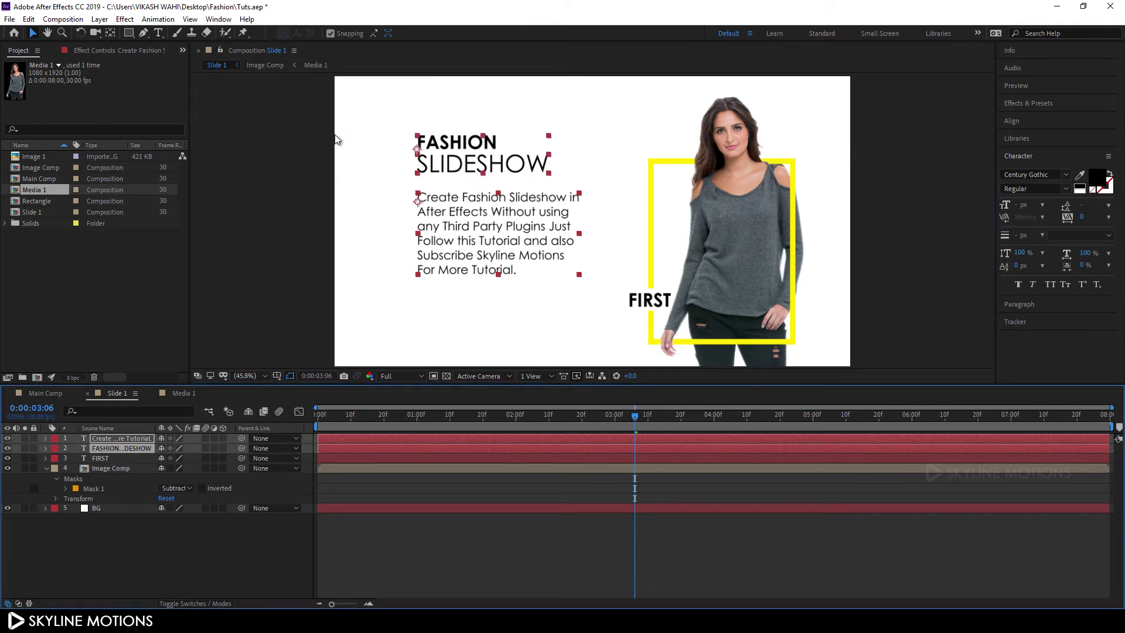
{"action": "left_click_drag", "start_coordinate": [457, 157], "coordinate": [433, 184]}
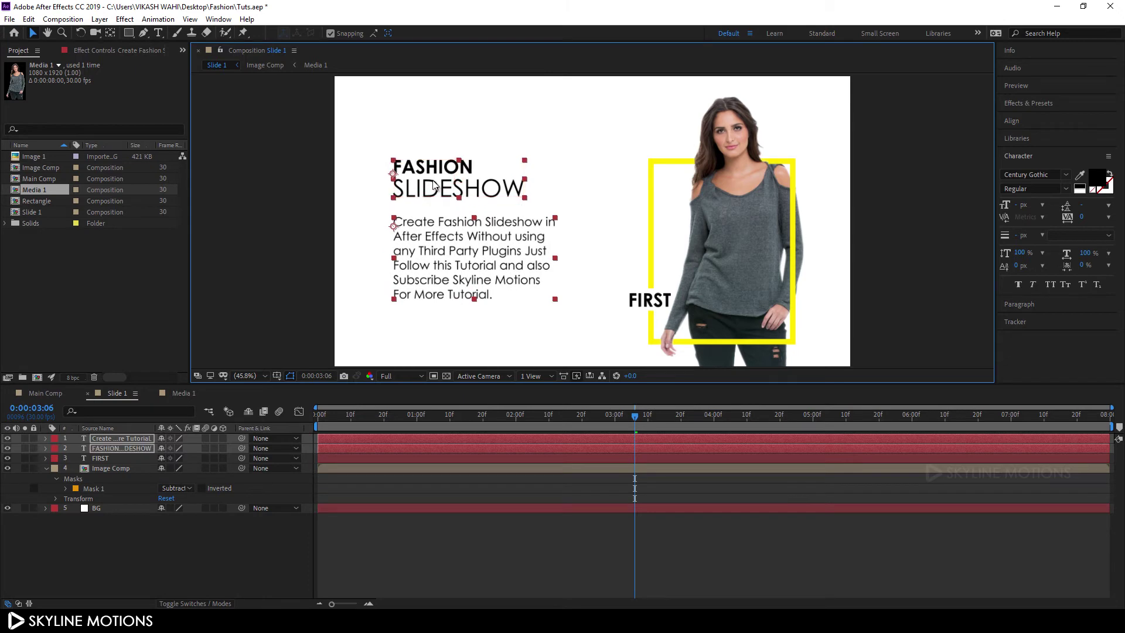
{"action": "left_click", "coordinate": [217, 558]}
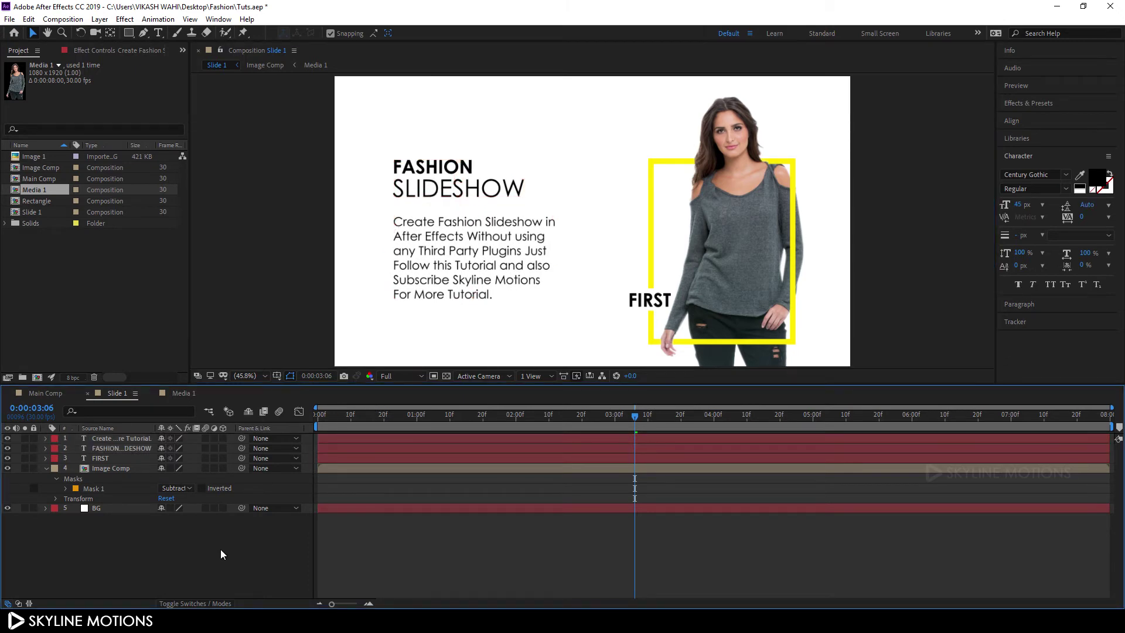
Add a three-line text layer reading 01, 01, 01 near the slide's top centre in the Bold style
{"action": "key", "text": "ctrl+t"}
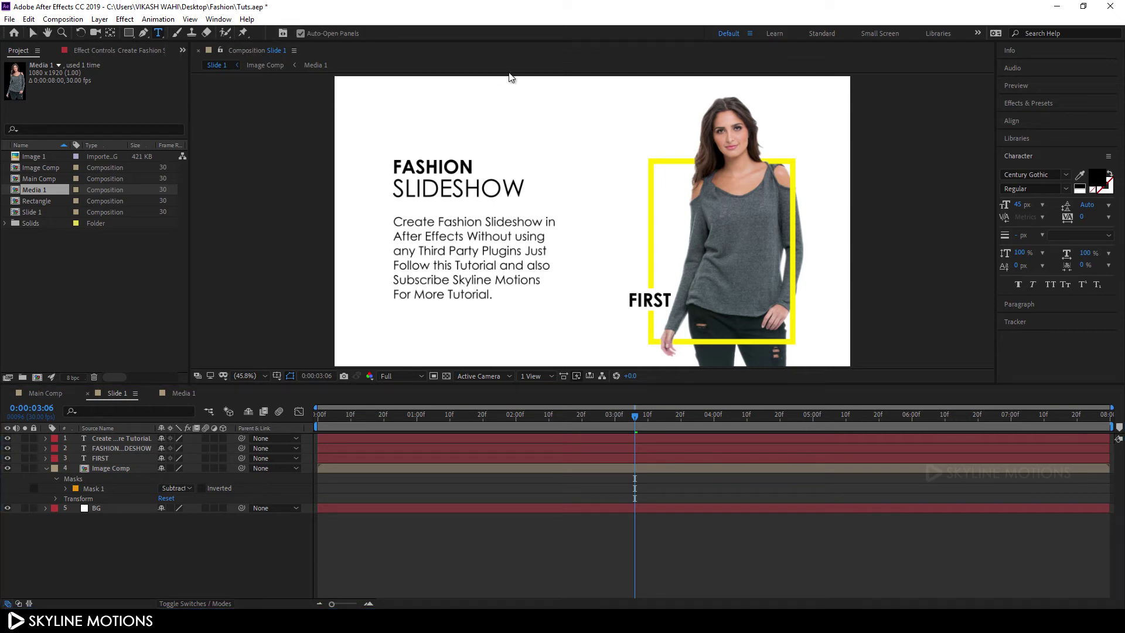
{"action": "left_click", "coordinate": [561, 104]}
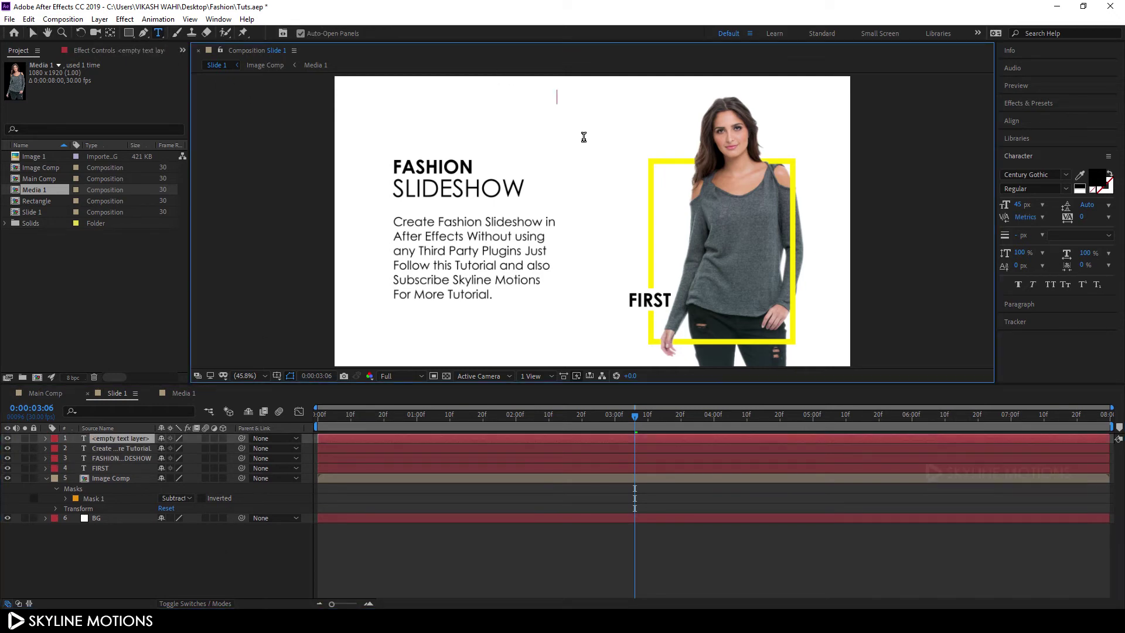
{"action": "type", "text": "01 01 01"}
{"action": "key", "text": "ctrl+a"}
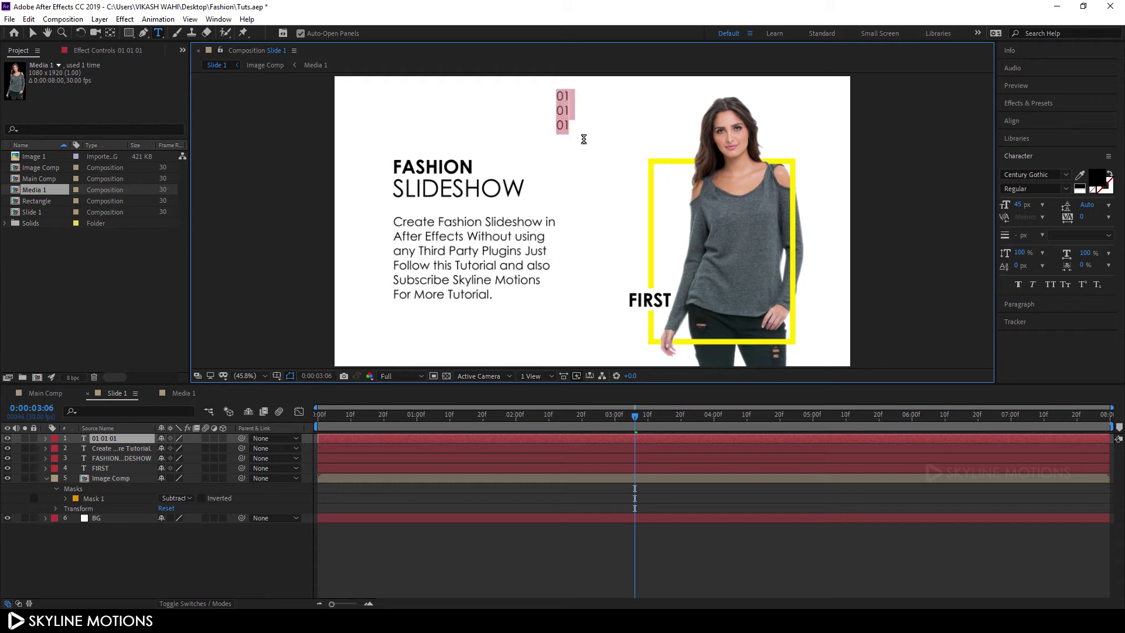
{"action": "left_click", "coordinate": [1065, 189]}
{"action": "left_click", "coordinate": [1036, 226]}
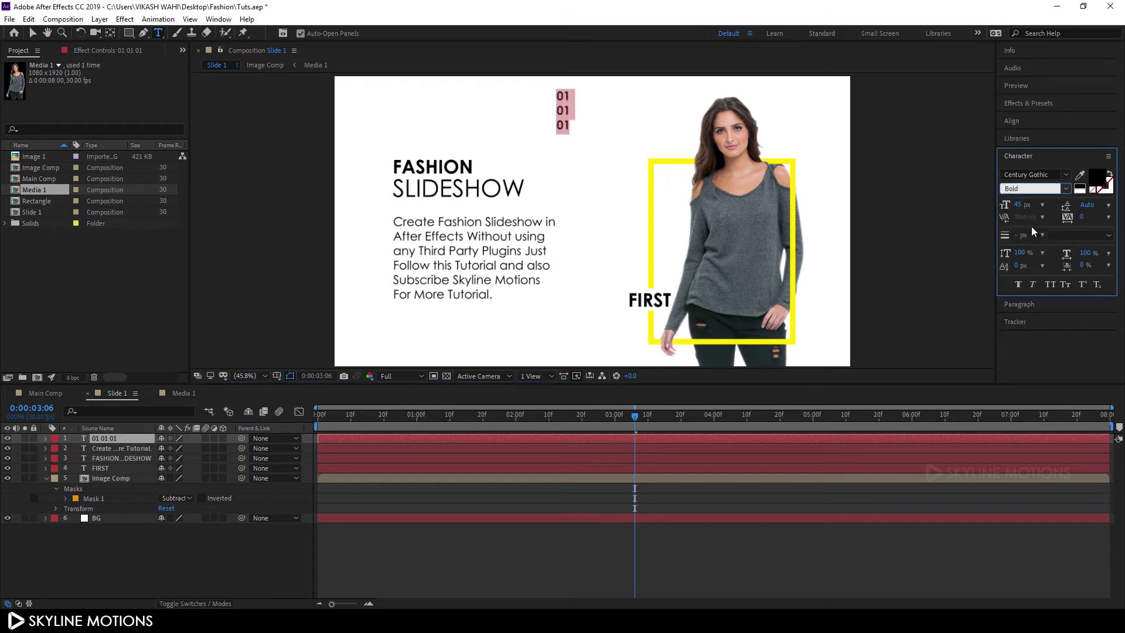
Set the 01 text size to 350 px and position it at about 705, 338, with the first 01 fully inside the slide
{"action": "mouse_move", "coordinate": [1018, 204]}
{"action": "left_mouse_down"}
{"action": "mouse_move", "coordinate": [1123, 211]}
{"action": "mouse_move", "coordinate": [1024, 206]}
{"action": "left_mouse_up"}
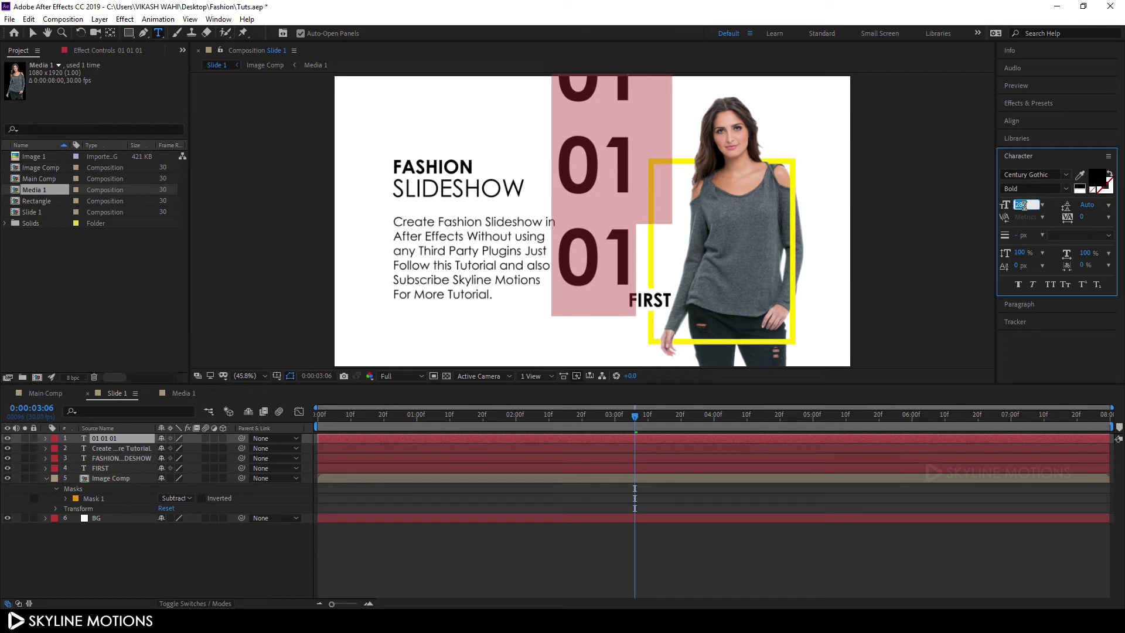
{"action": "type", "text": "35"}
{"action": "key", "text": "Return"}
{"action": "type", "text": "0"}
{"action": "key", "text": "Return"}
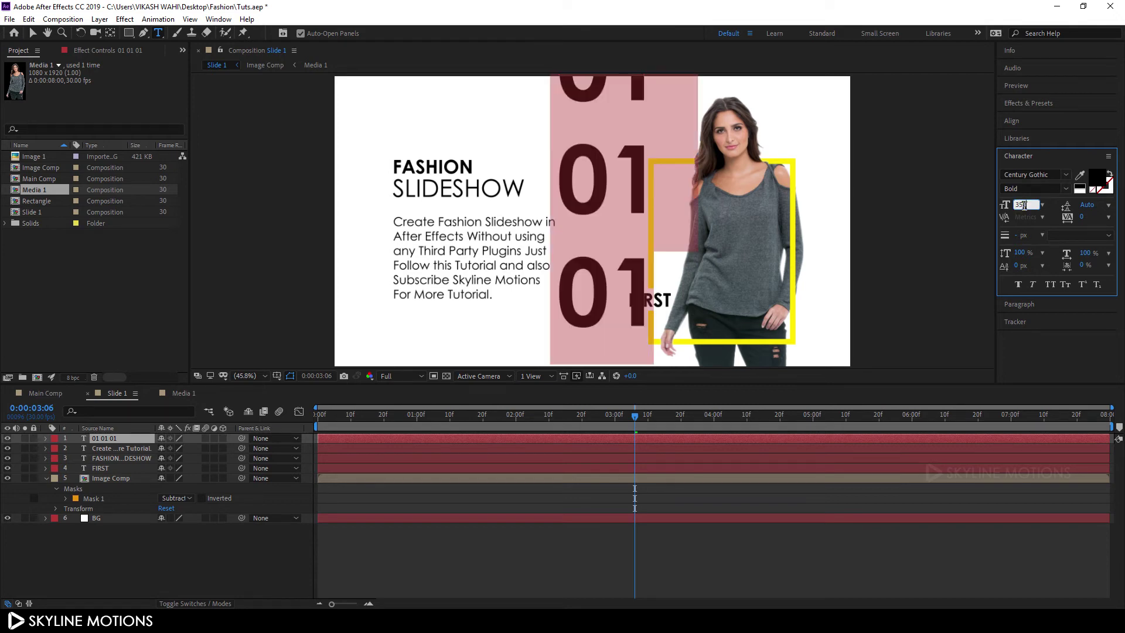
{"action": "left_click", "coordinate": [388, 54]}
{"action": "left_click", "coordinate": [32, 33]}
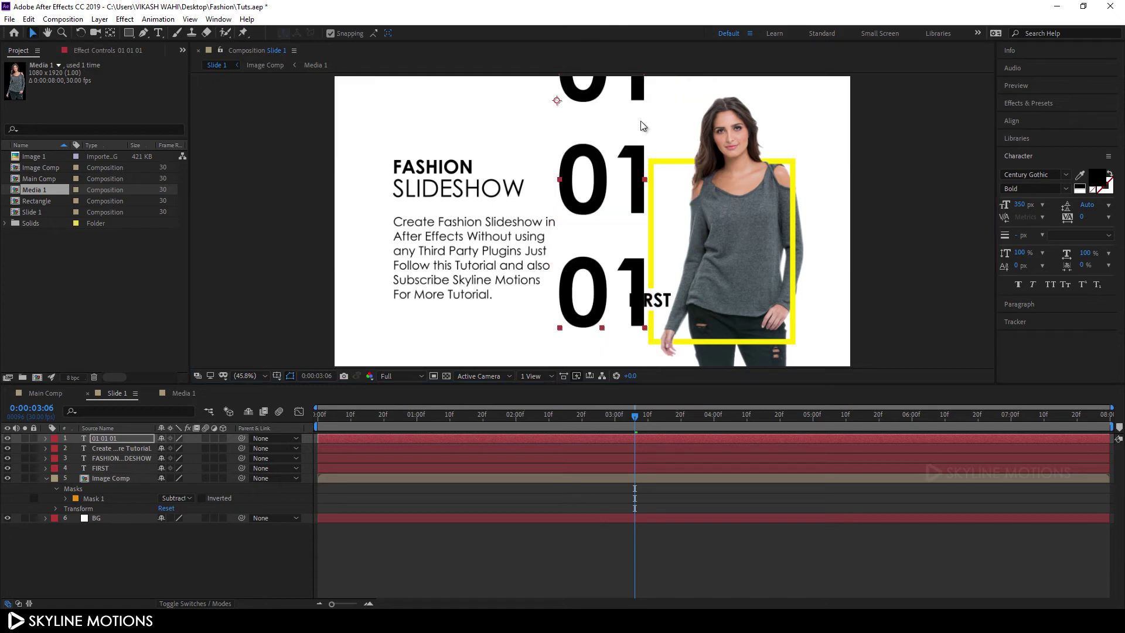
{"action": "left_click_drag", "start_coordinate": [594, 104], "coordinate": [572, 165]}
Fill the 01 text with light gray EAEAEA and place its layer below Image Comp, directly above BG
{"action": "left_click", "coordinate": [1097, 175]}
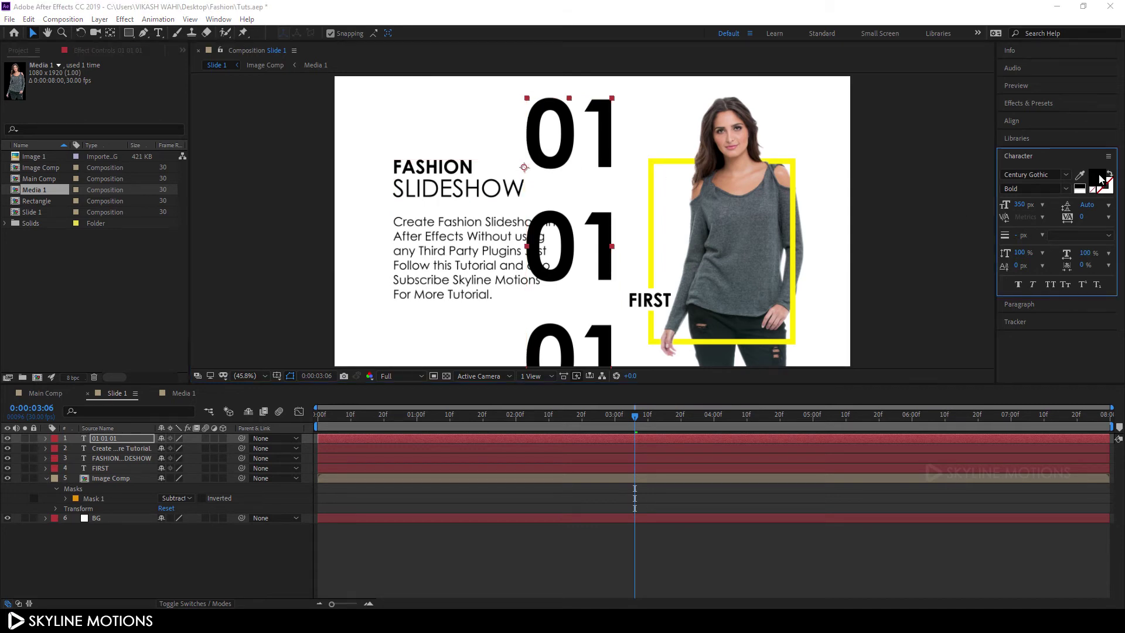
{"action": "left_click_drag", "start_coordinate": [392, 186], "coordinate": [239, 192]}
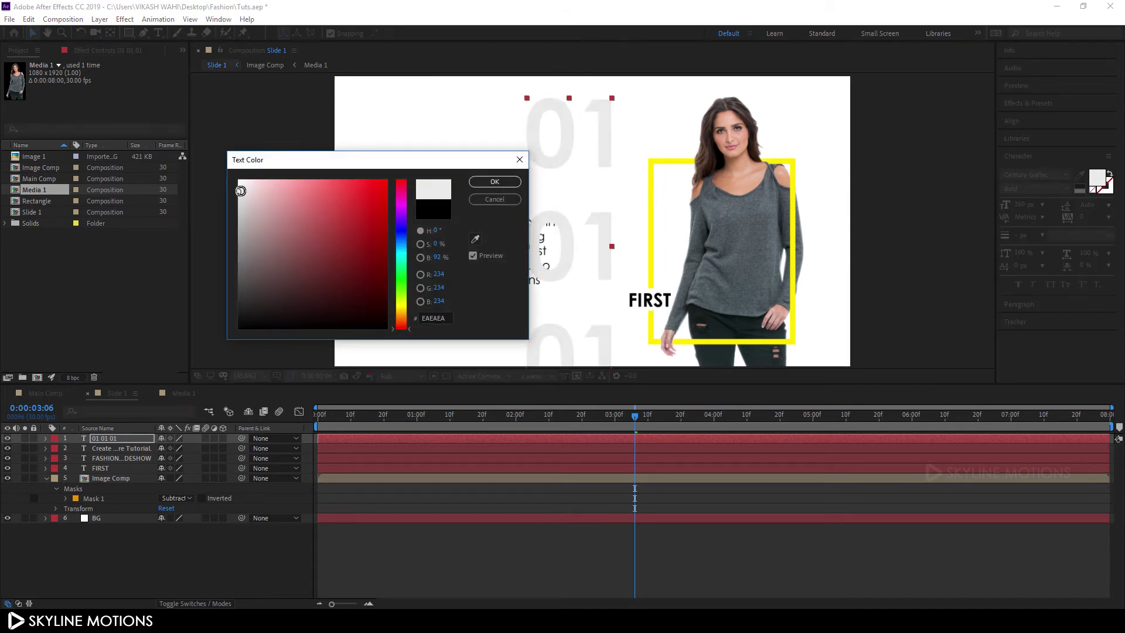
{"action": "left_click", "coordinate": [475, 184]}
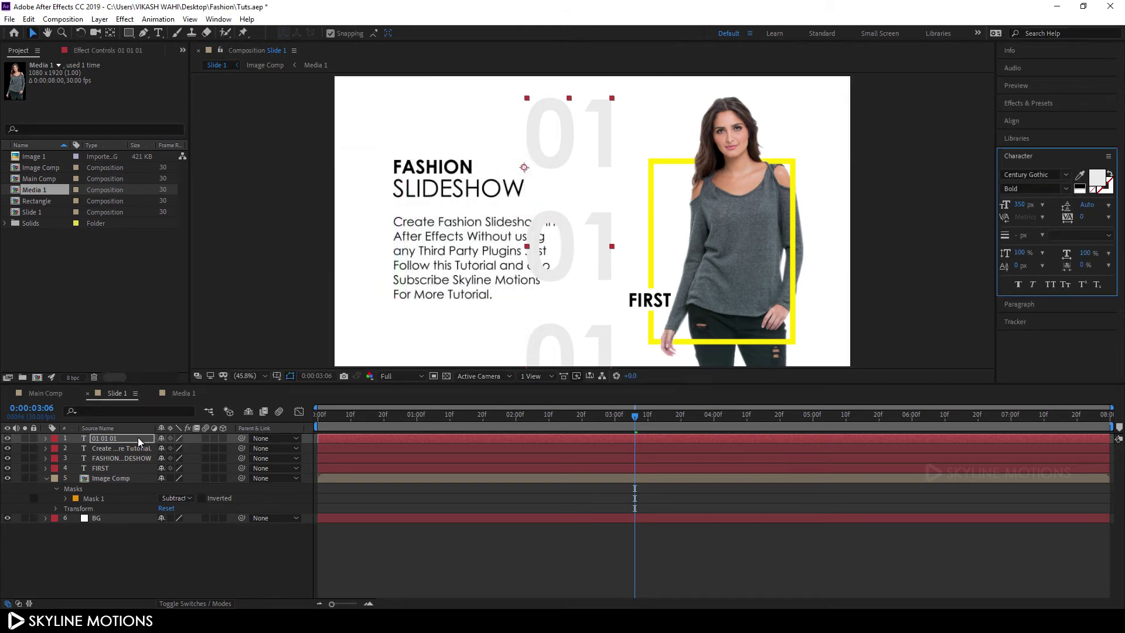
{"action": "left_click_drag", "start_coordinate": [134, 438], "coordinate": [128, 512]}
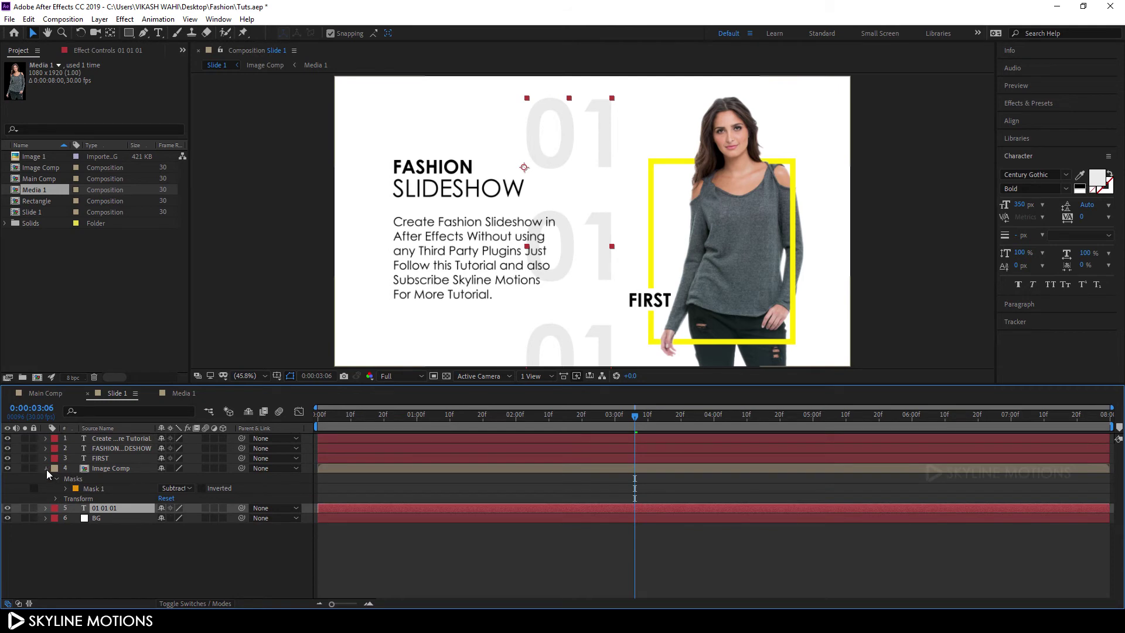
{"action": "left_click", "coordinate": [46, 468]}
{"action": "left_click", "coordinate": [141, 505]}
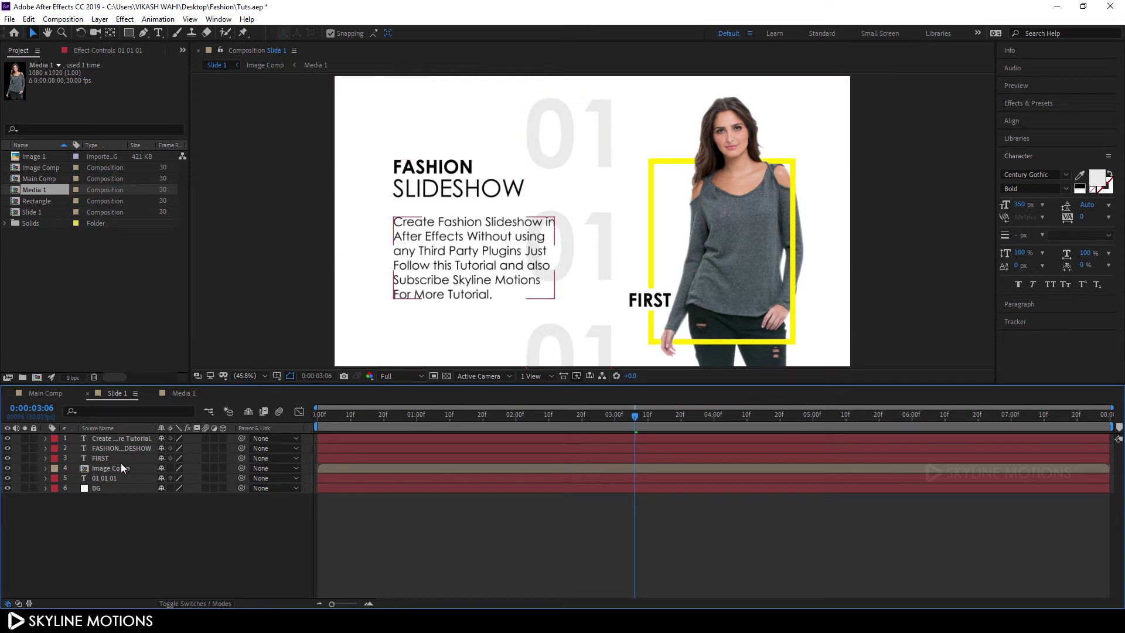
Add Position keyframes to all six layers at 0:00:03:00 and 0:00:05:00 with their current placement
{"action": "left_click_drag", "start_coordinate": [94, 509], "coordinate": [119, 443]}
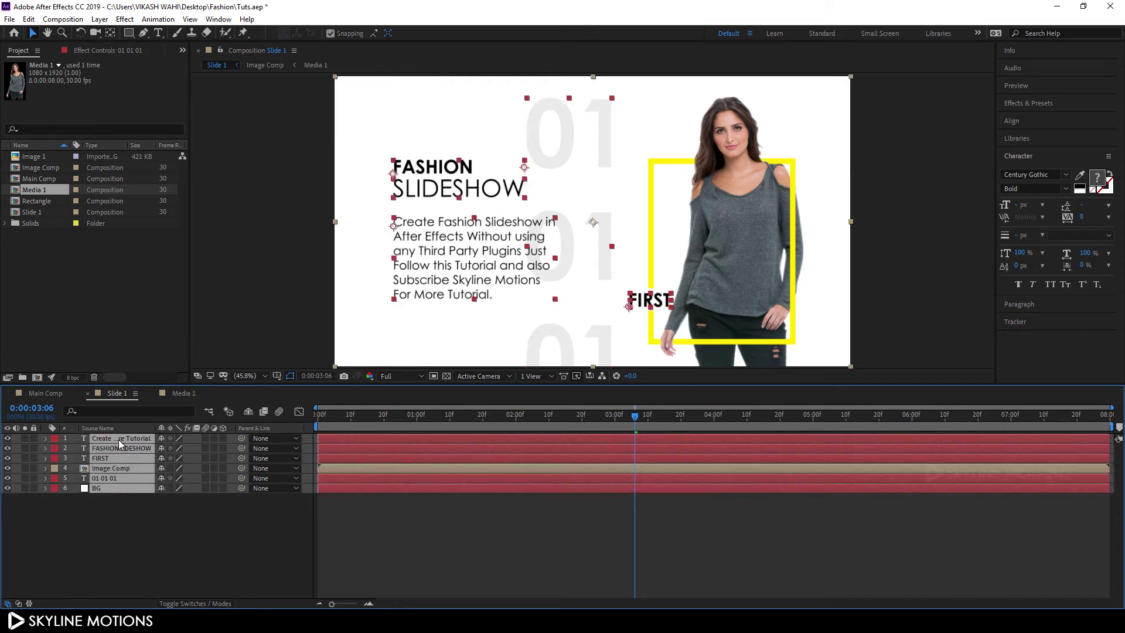
{"action": "key", "text": "p"}
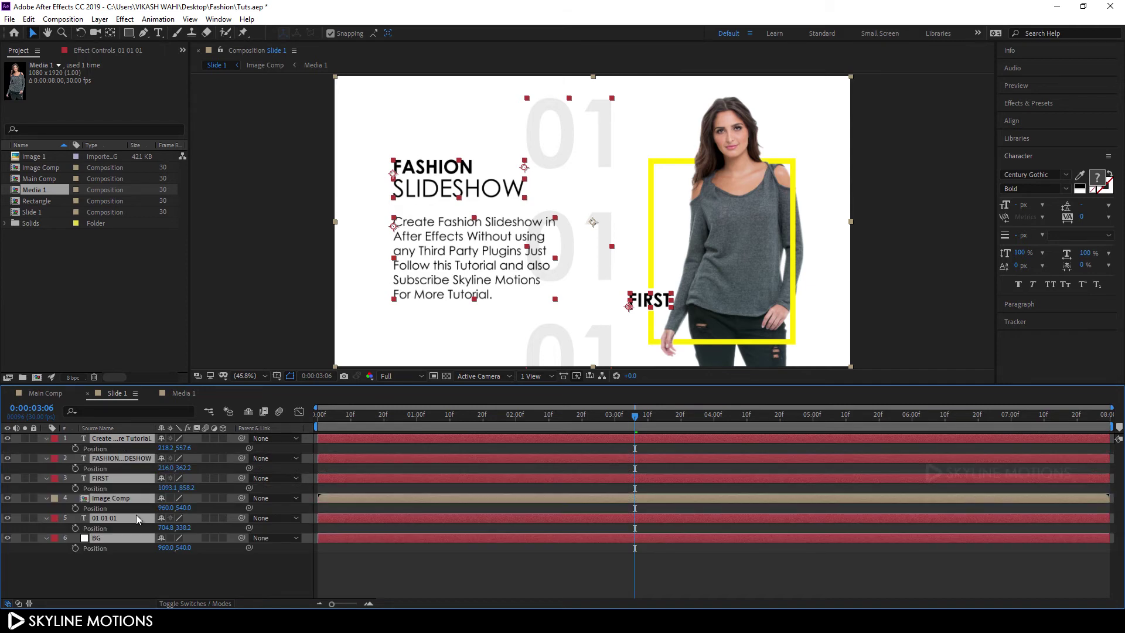
{"action": "left_click_drag", "start_coordinate": [623, 417], "coordinate": [615, 418]}
{"action": "left_click", "coordinate": [75, 449]}
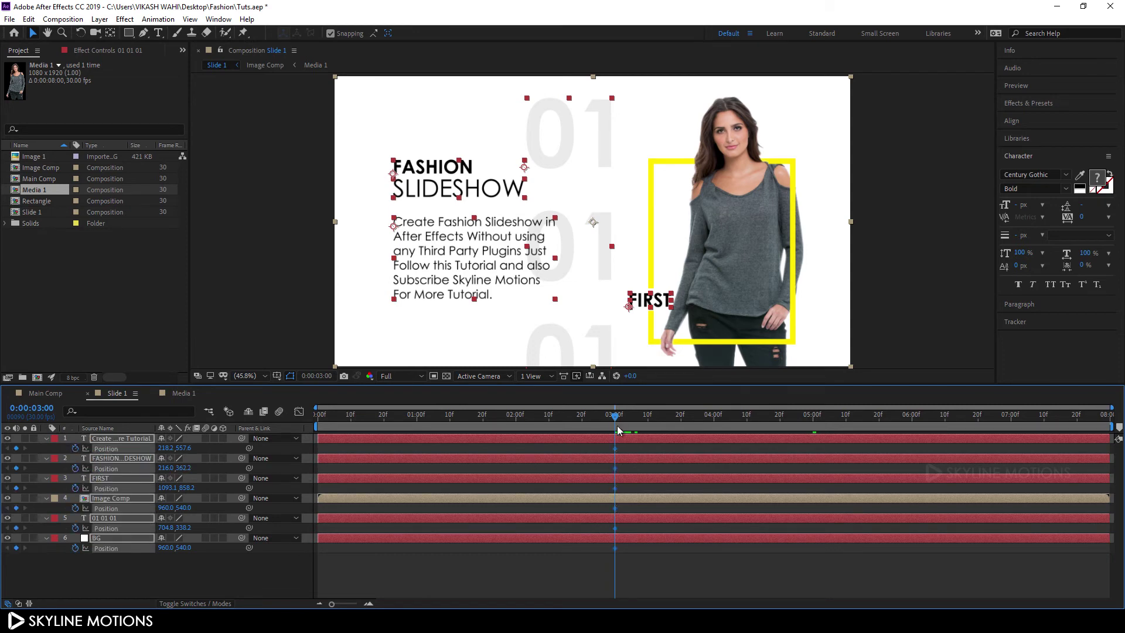
{"action": "left_click_drag", "start_coordinate": [617, 427], "coordinate": [813, 434]}
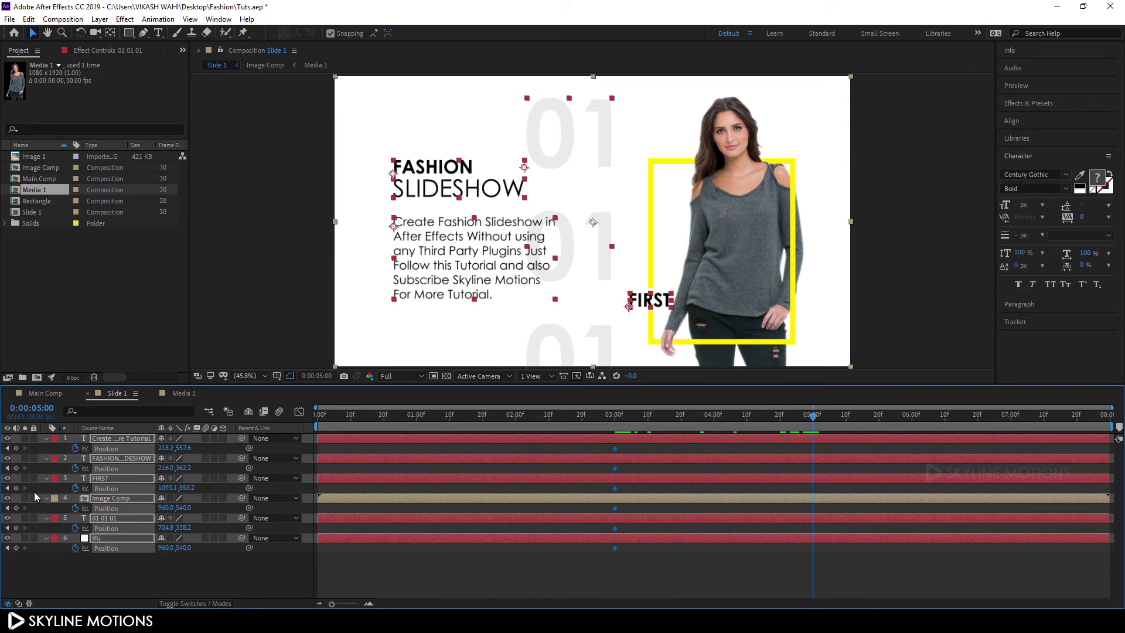
{"action": "left_click", "coordinate": [16, 448]}
Keyframe all six layers at 0:00:00:00 shifted straight down out of the frame, with BG at 960, 1840
{"action": "left_click_drag", "start_coordinate": [568, 415], "coordinate": [316, 413]}
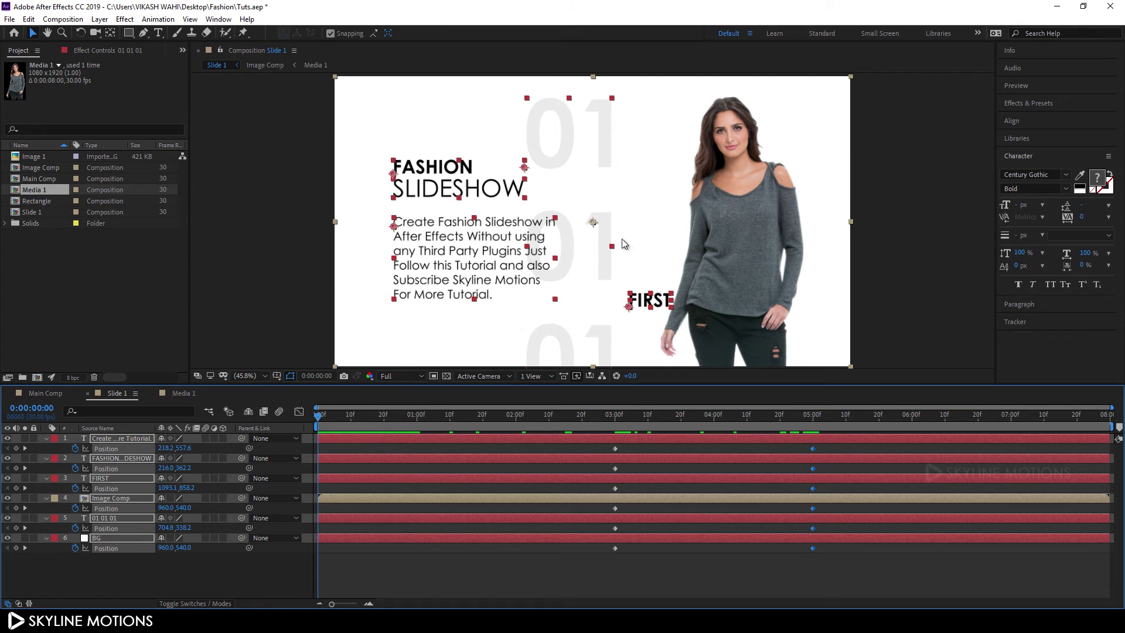
{"action": "key", "text": "comma"}
{"action": "key", "text": "comma"}
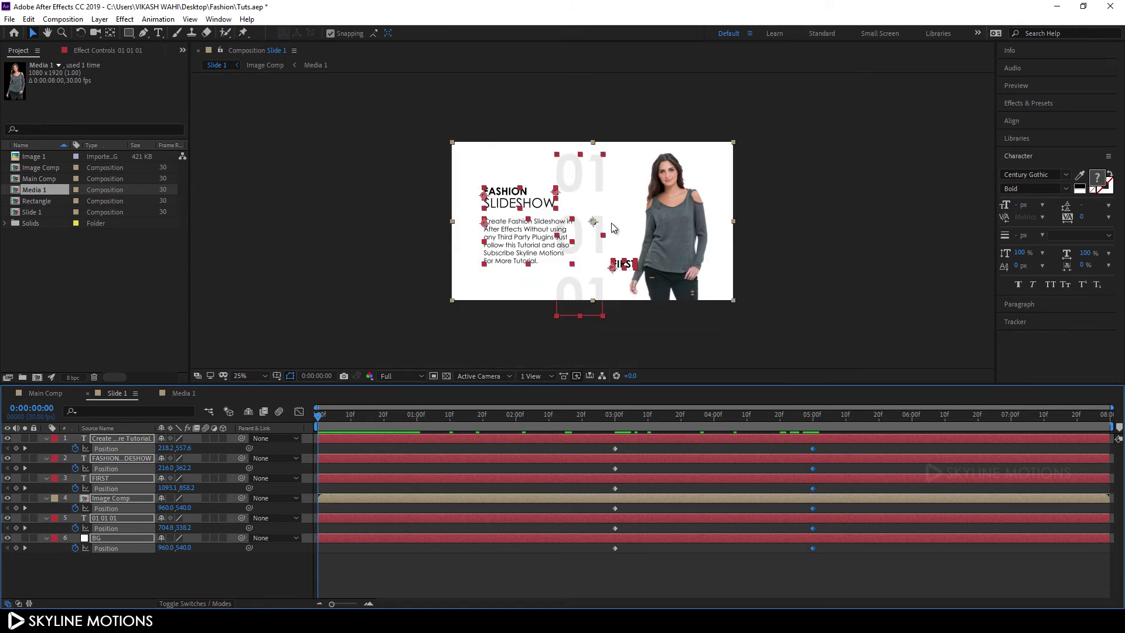
{"action": "left_click_drag", "start_coordinate": [761, 249], "coordinate": [755, 220]}
{"action": "key", "text": "alt+shift+p"}
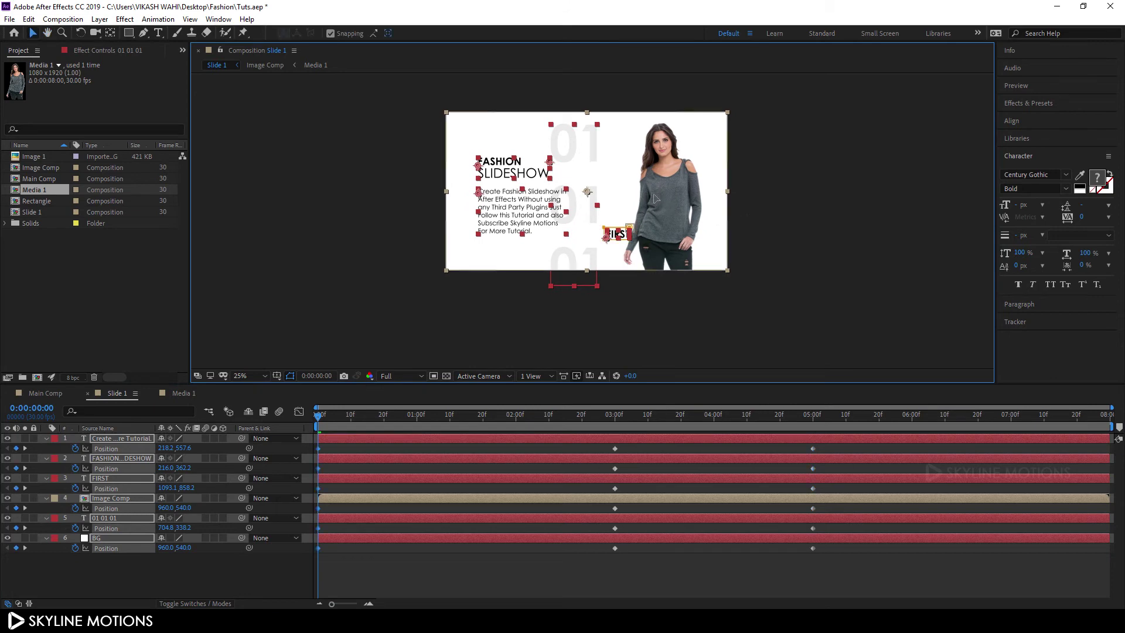
{"action": "left_click_drag", "start_coordinate": [656, 200], "coordinate": [648, 389]}
Keyframe all six layers at 0:00:07:29 shifted straight up out of the frame, with BG at 960, -900, and preview the motion
{"action": "left_click_drag", "start_coordinate": [530, 418], "coordinate": [1107, 417]}
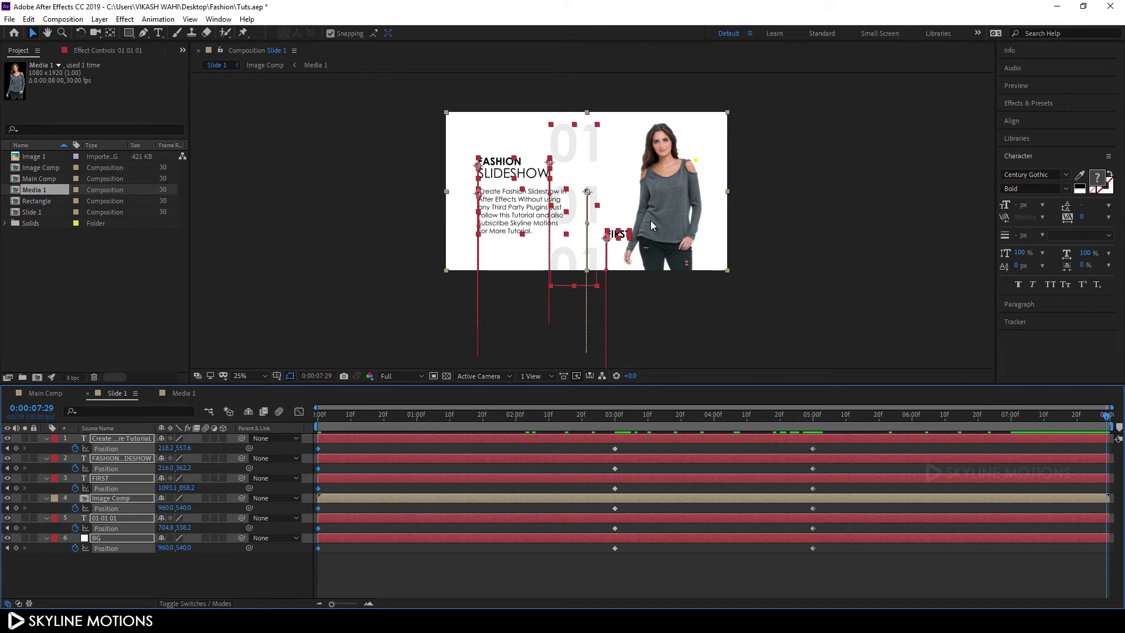
{"action": "left_click_drag", "start_coordinate": [655, 211], "coordinate": [641, 33]}
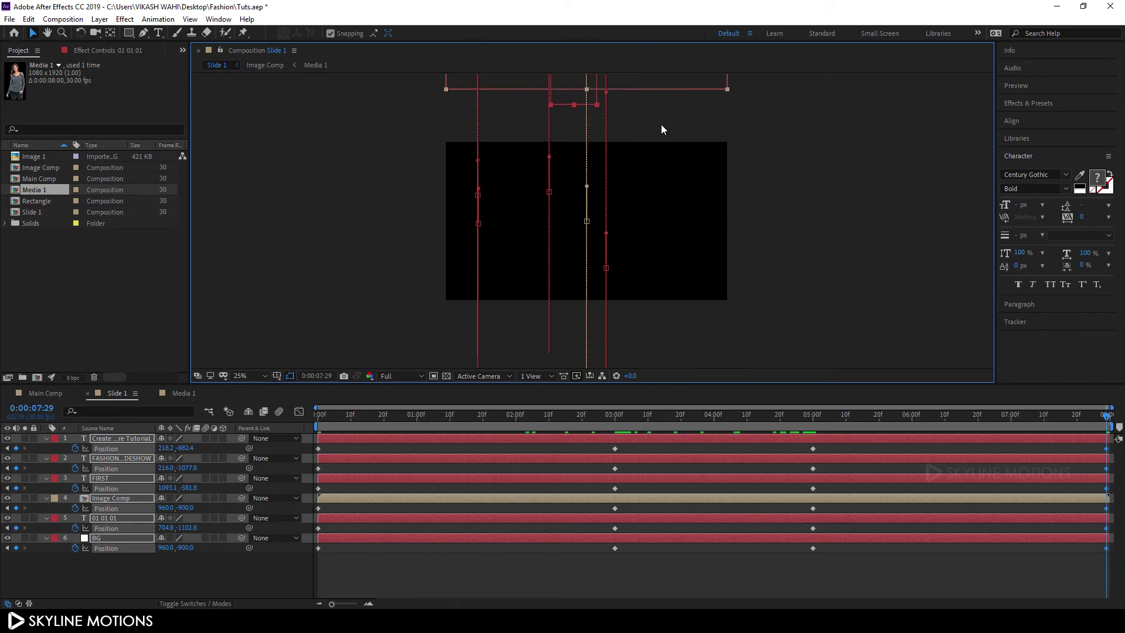
{"action": "left_click_drag", "start_coordinate": [362, 415], "coordinate": [318, 417]}
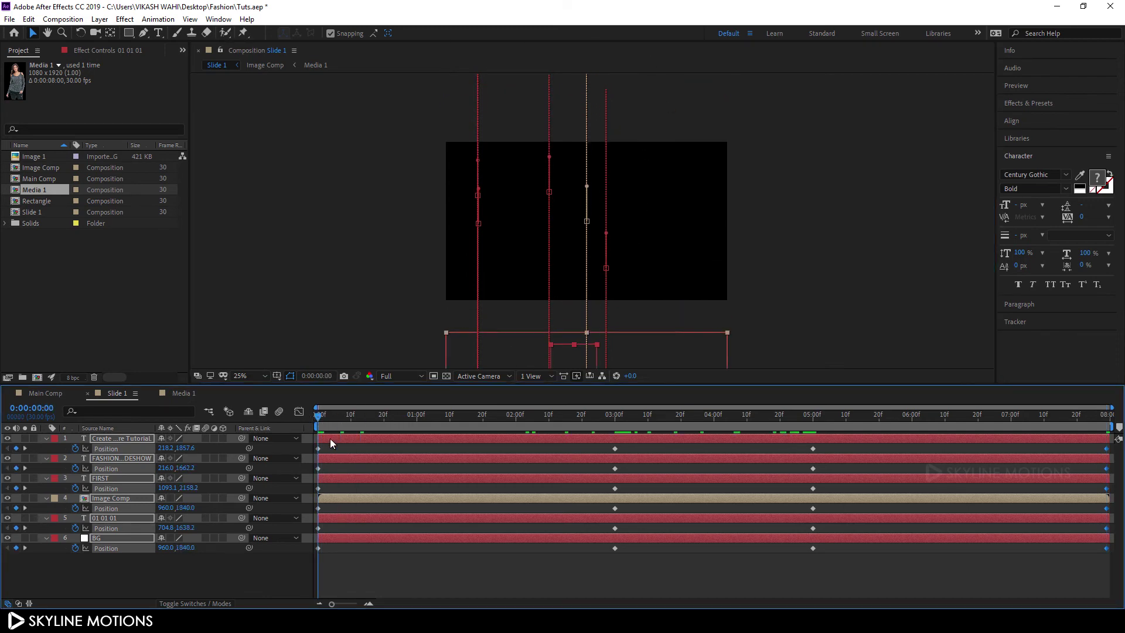
{"action": "key", "text": "space"}
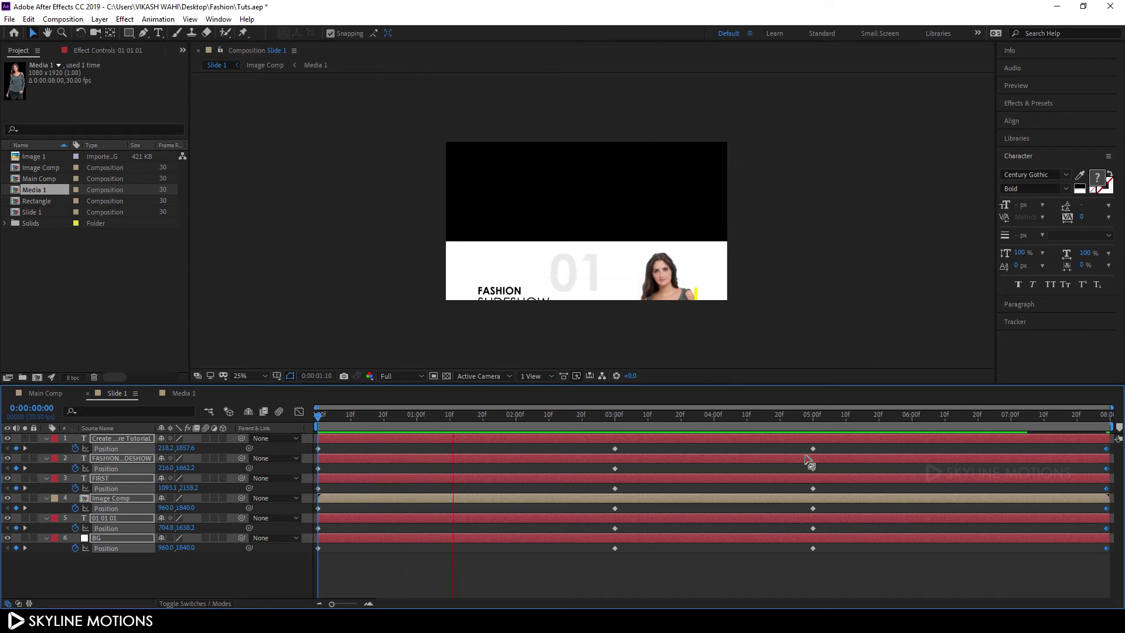
{"action": "key", "text": "space"}
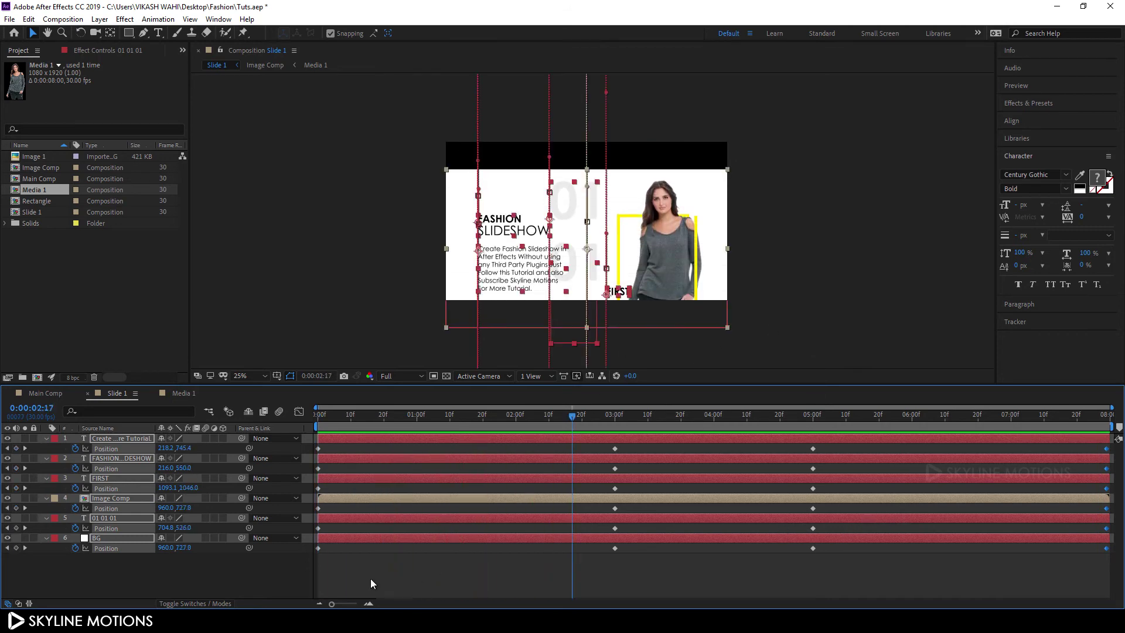
Apply Easy Ease to all Position keyframes and reshape the speed graph to peak near the start and end, then preview it
{"action": "left_click_drag", "start_coordinate": [322, 563], "coordinate": [1112, 438]}
{"action": "key", "text": "F9"}
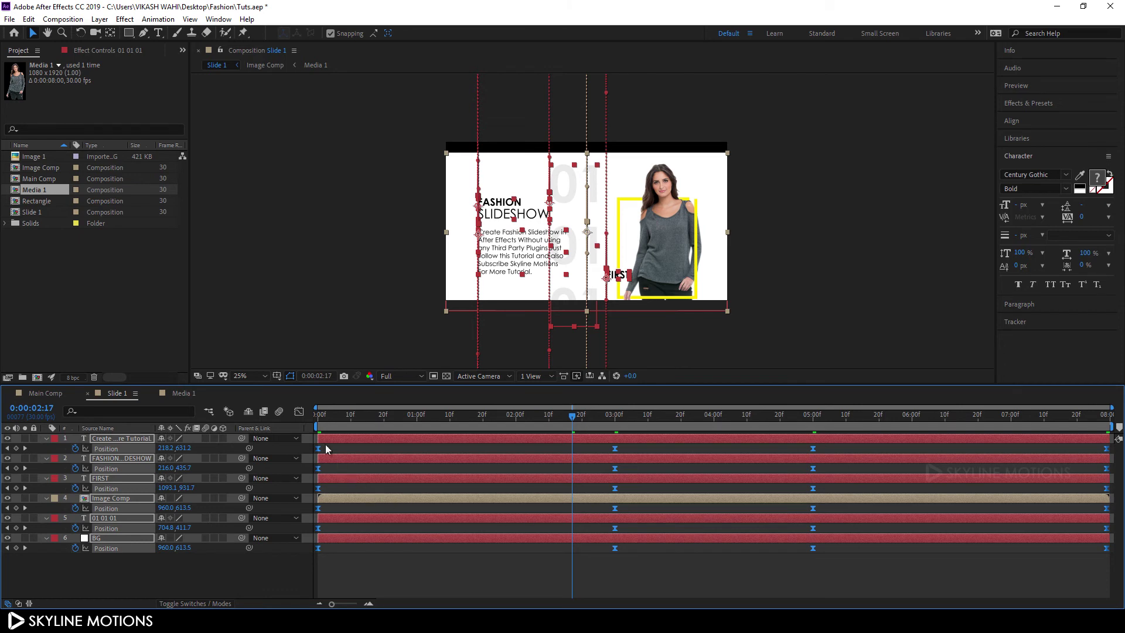
{"action": "left_click", "coordinate": [298, 413]}
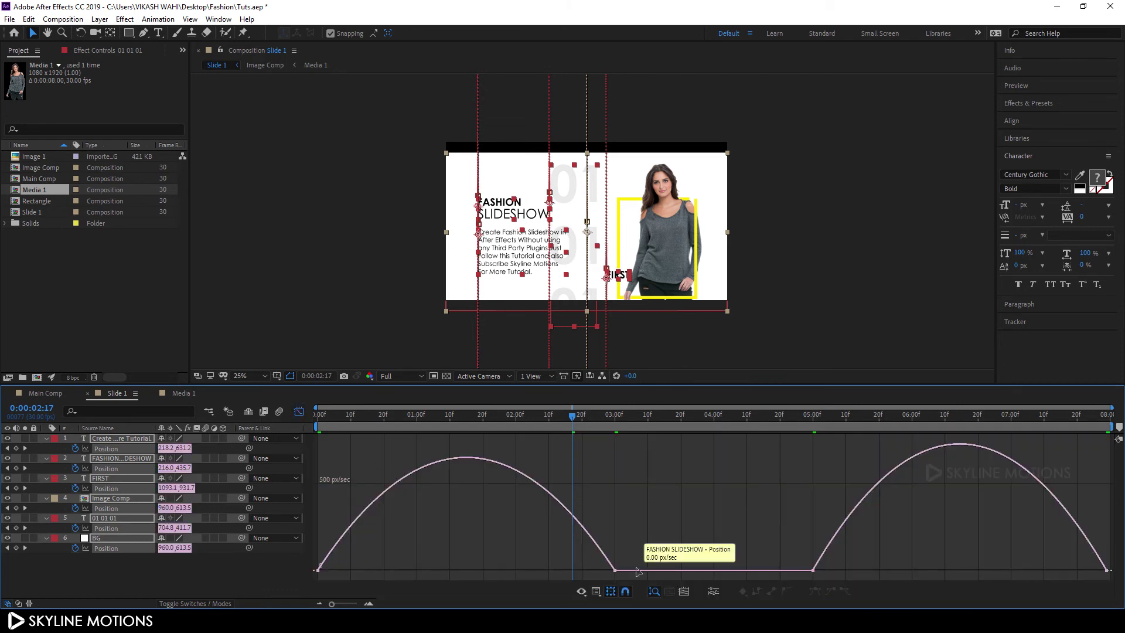
{"action": "left_click_drag", "start_coordinate": [600, 577], "coordinate": [426, 566]}
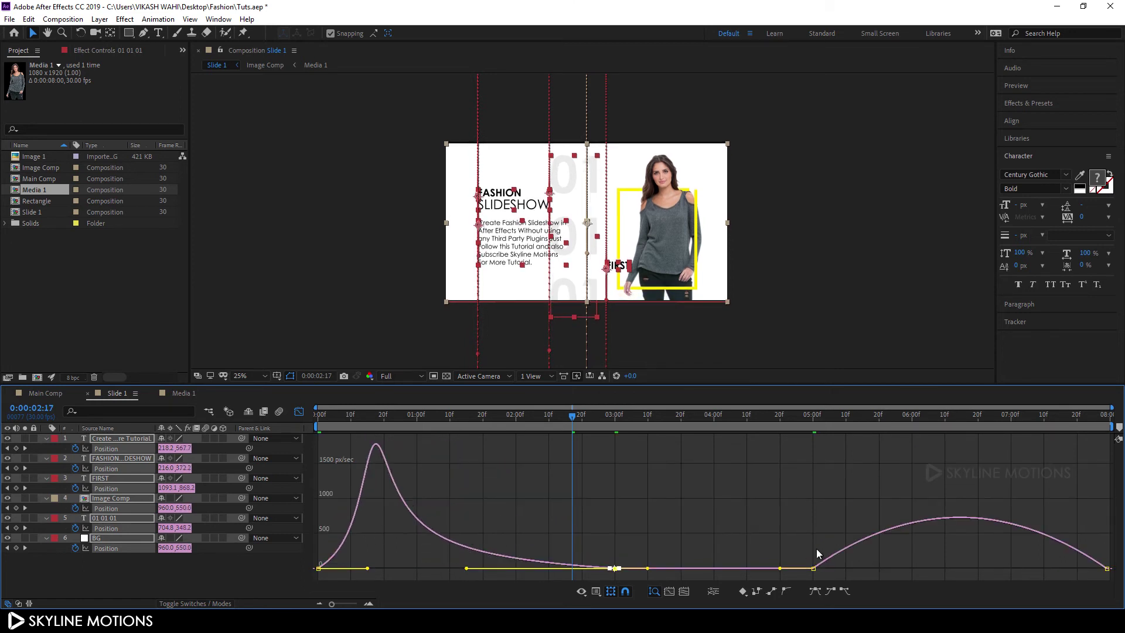
{"action": "left_click_drag", "start_coordinate": [805, 554], "coordinate": [1013, 565]}
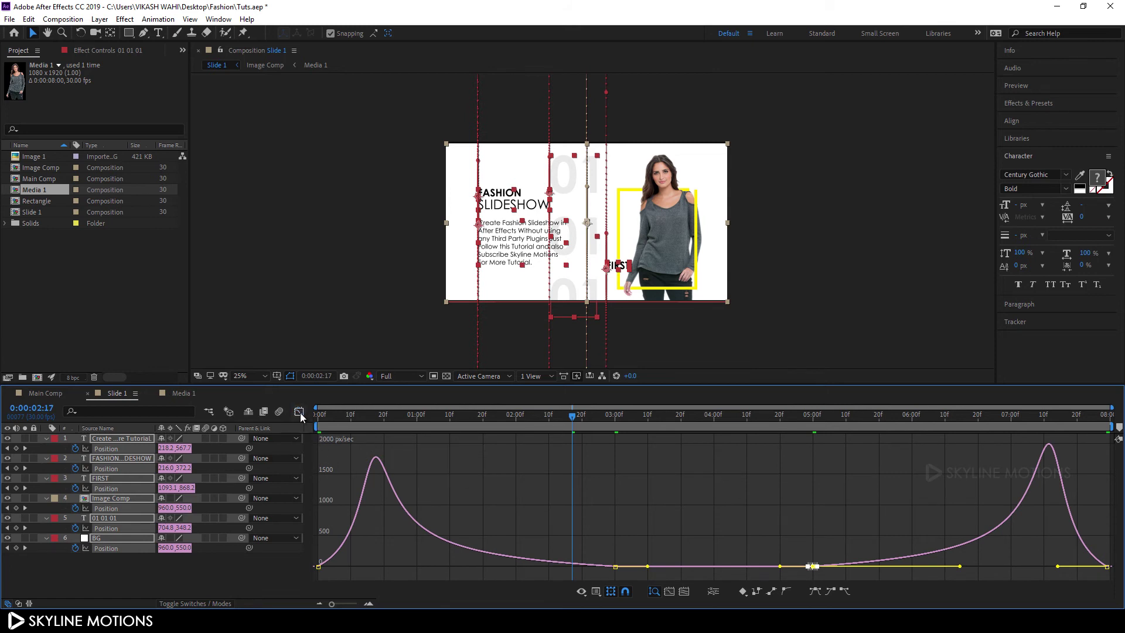
{"action": "left_click", "coordinate": [299, 412]}
{"action": "left_click", "coordinate": [427, 414]}
{"action": "left_click_drag", "start_coordinate": [410, 413], "coordinate": [307, 407]}
{"action": "key", "text": "space"}
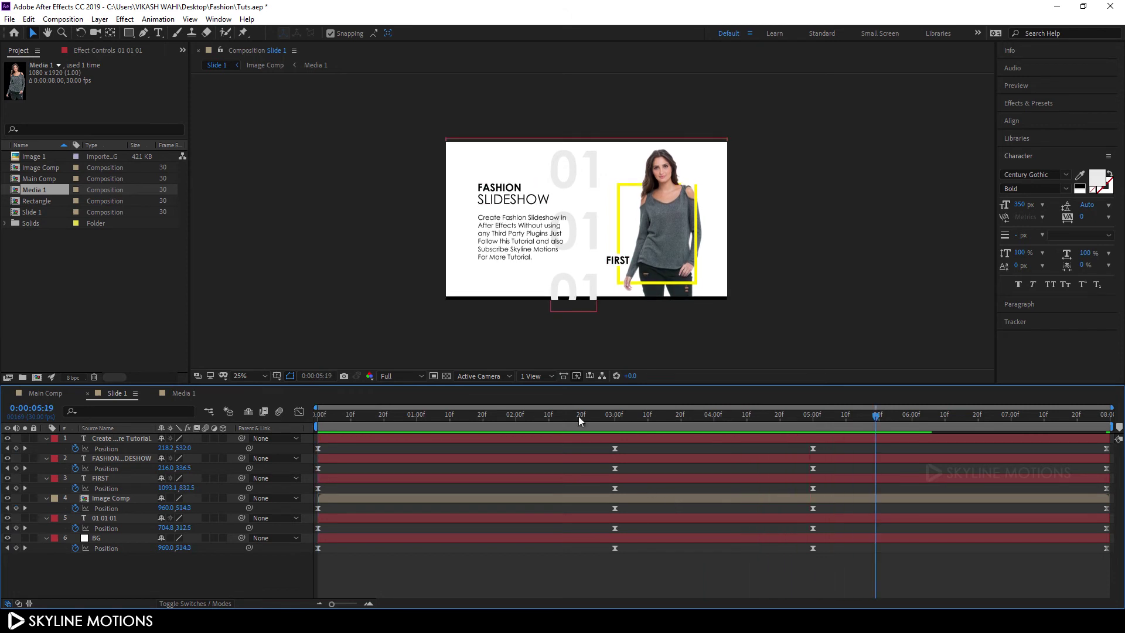
Move the description text layer's first Position keyframe to 0:00:01:00
{"action": "left_click_drag", "start_coordinate": [479, 416], "coordinate": [539, 414]}
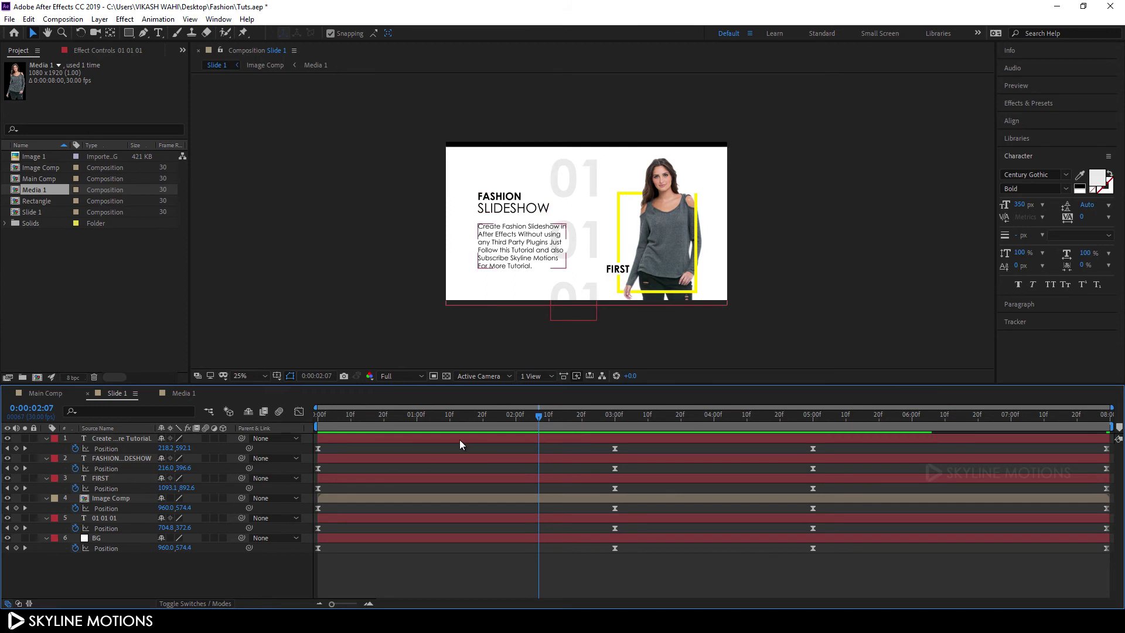
{"action": "left_click_drag", "start_coordinate": [385, 414], "coordinate": [416, 414]}
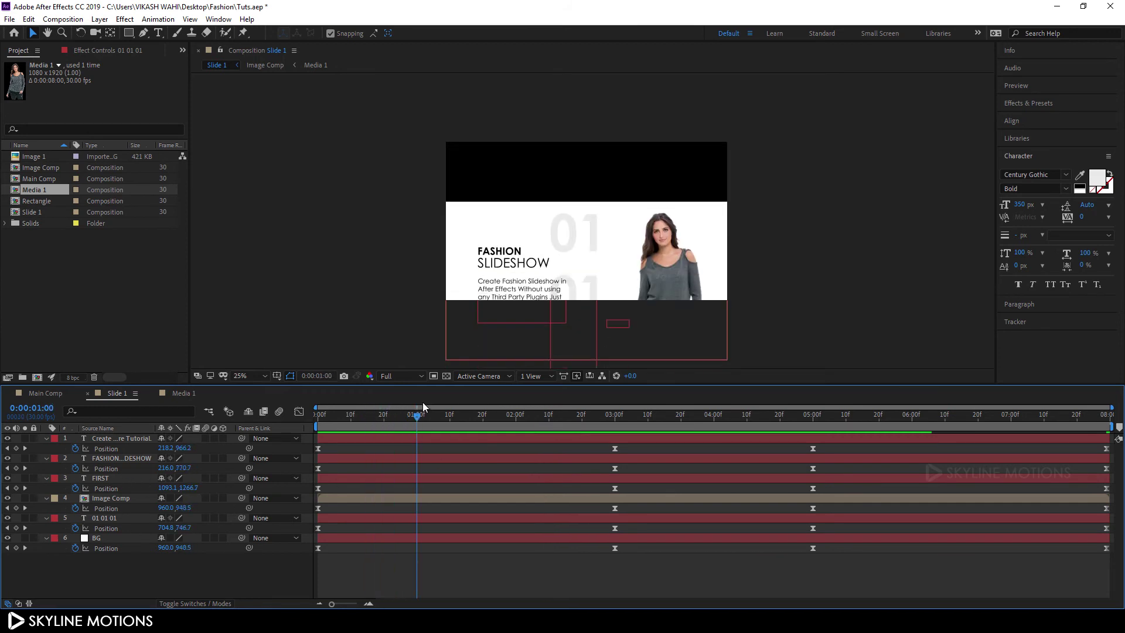
{"action": "left_click", "coordinate": [399, 459]}
{"action": "left_click", "coordinate": [377, 449]}
{"action": "left_click_drag", "start_coordinate": [319, 448], "coordinate": [418, 458]}
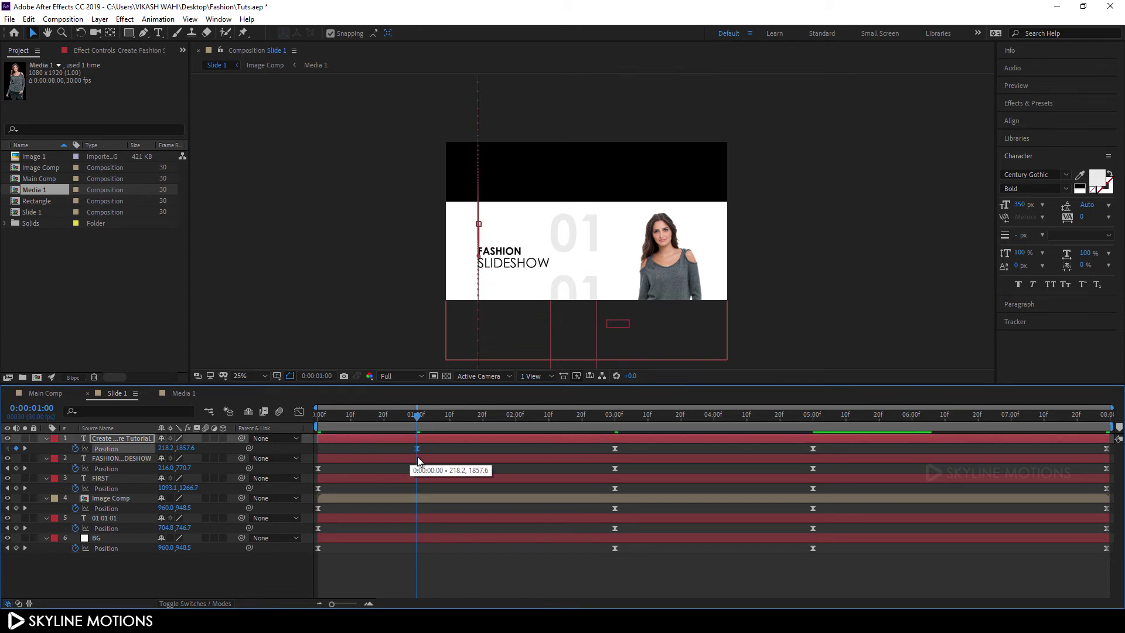
Move the first Position keyframe of the FIRST text layer to 0:00:01:00 and of the 01 numbers layer to 0:00:00:20
{"action": "left_click", "coordinate": [101, 480]}
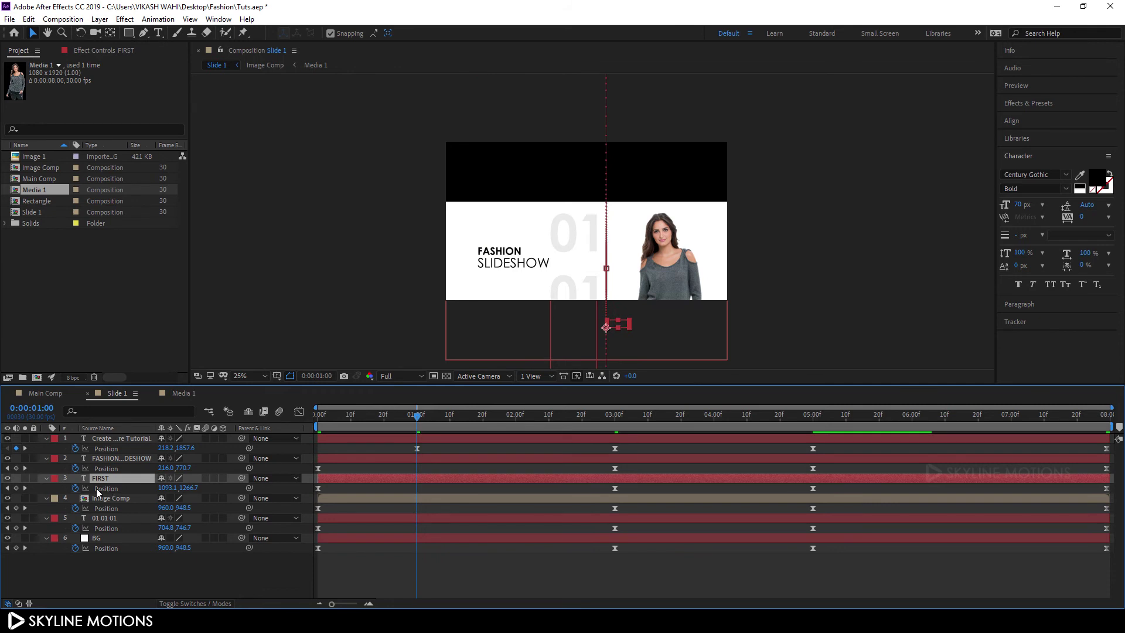
{"action": "left_click_drag", "start_coordinate": [319, 488], "coordinate": [417, 490]}
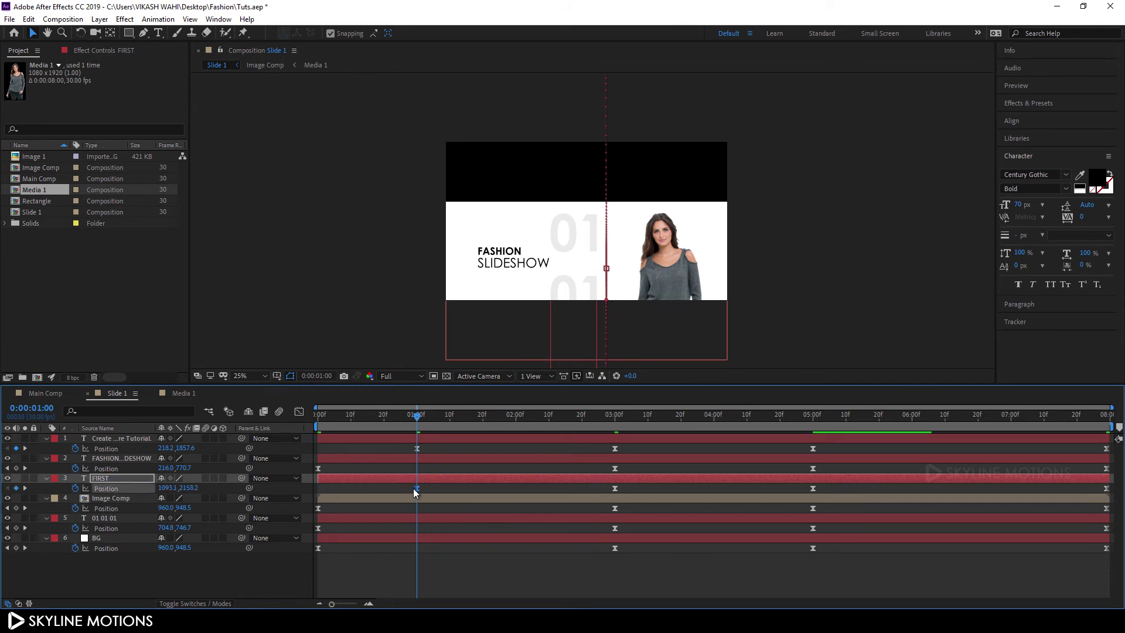
{"action": "left_click", "coordinate": [398, 414]}
{"action": "mouse_move", "coordinate": [399, 414]}
{"action": "left_mouse_down"}
{"action": "mouse_move", "coordinate": [335, 417]}
{"action": "mouse_move", "coordinate": [397, 417]}
{"action": "left_mouse_up"}
{"action": "left_click_drag", "start_coordinate": [434, 417], "coordinate": [382, 424]}
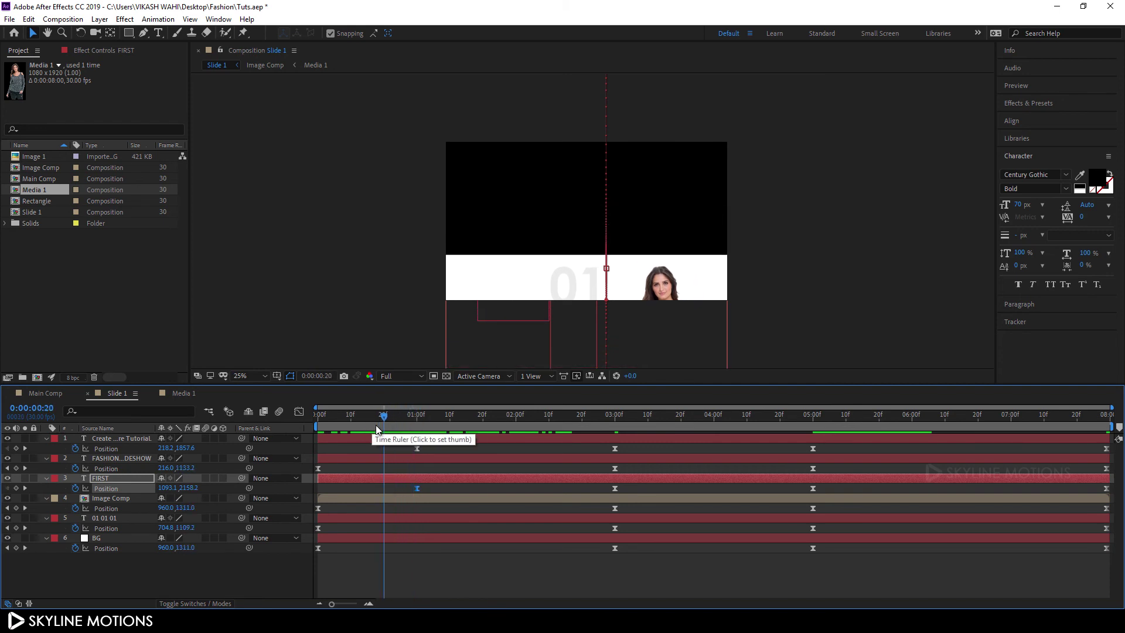
{"action": "left_click_drag", "start_coordinate": [317, 529], "coordinate": [384, 528]}
Move the FASHION SLIDESHOW title layer's first Position keyframe to 0:00:00:10 and preview the staggered entrance
{"action": "left_click_drag", "start_coordinate": [369, 416], "coordinate": [477, 418]}
{"action": "left_click", "coordinate": [261, 376]}
{"action": "left_click", "coordinate": [255, 393]}
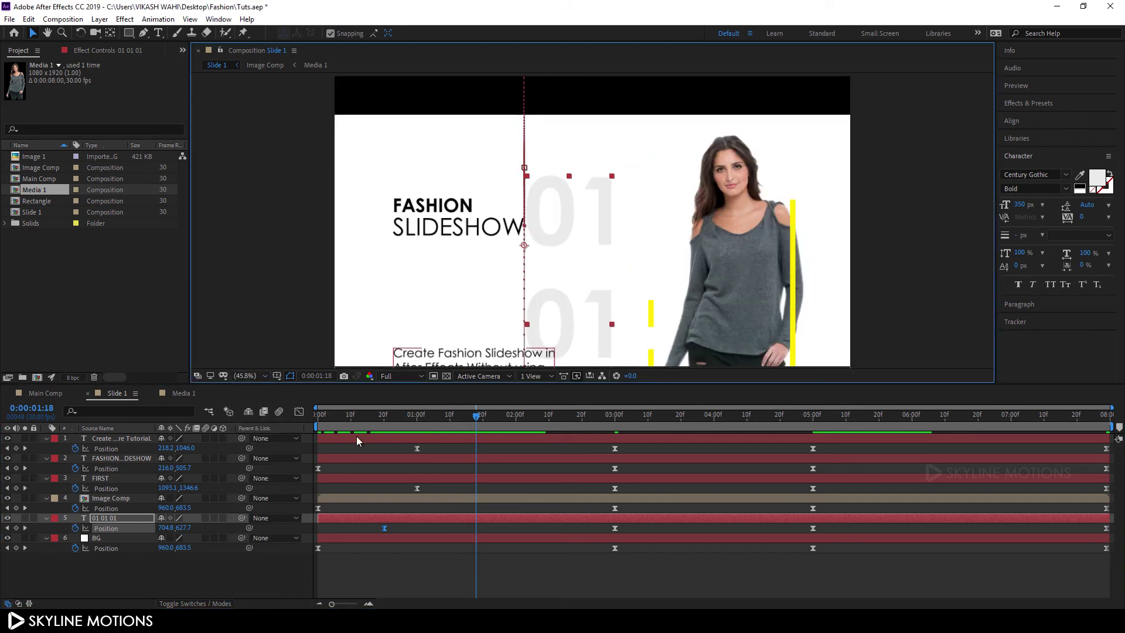
{"action": "mouse_move", "coordinate": [334, 416]}
{"action": "left_mouse_down"}
{"action": "mouse_move", "coordinate": [385, 416]}
{"action": "mouse_move", "coordinate": [353, 423]}
{"action": "left_mouse_up"}
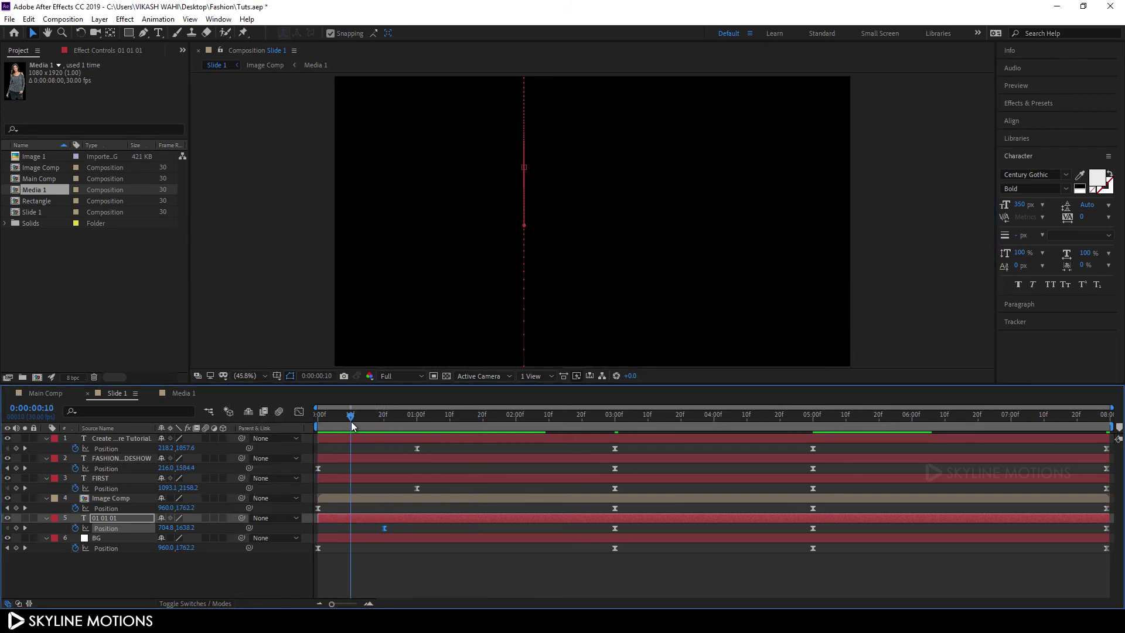
{"action": "left_click_drag", "start_coordinate": [318, 469], "coordinate": [351, 477]}
{"action": "left_click_drag", "start_coordinate": [351, 415], "coordinate": [311, 416]}
{"action": "key", "text": "space"}
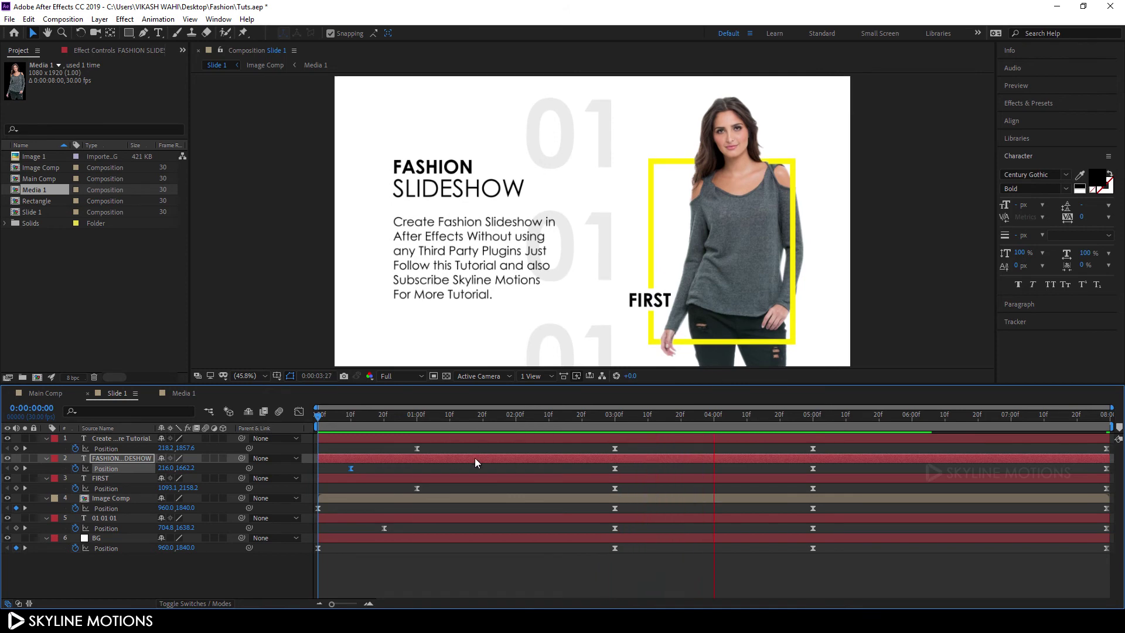
{"action": "key", "text": "space"}
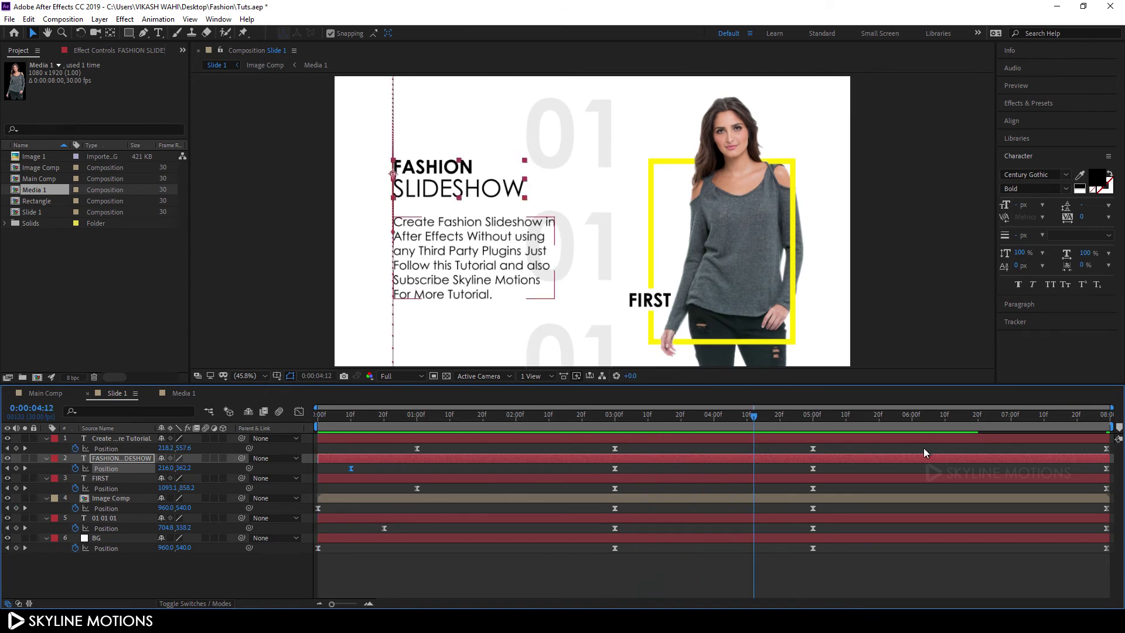
Move the last Position keyframes of the title to 0:00:07:00, the description to 0:00:07:10 and the 01 numbers to 0:00:07:20
{"action": "mouse_move", "coordinate": [1014, 416]}
{"action": "left_mouse_down"}
{"action": "mouse_move", "coordinate": [1069, 417]}
{"action": "mouse_move", "coordinate": [1011, 427]}
{"action": "left_mouse_up"}
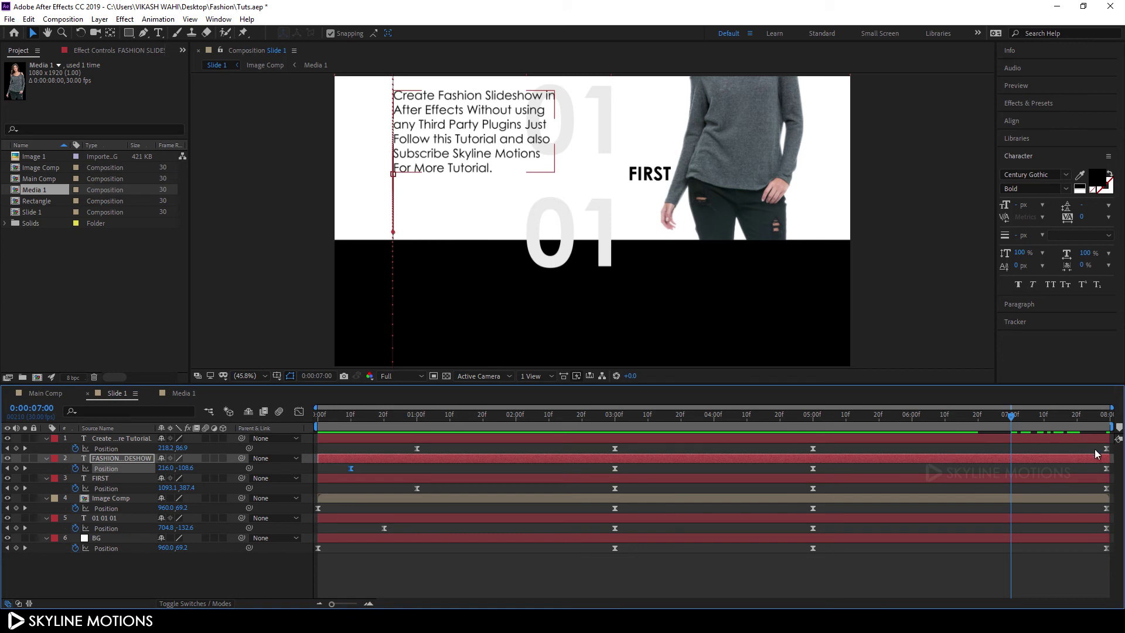
{"action": "left_click_drag", "start_coordinate": [1106, 468], "coordinate": [1010, 476]}
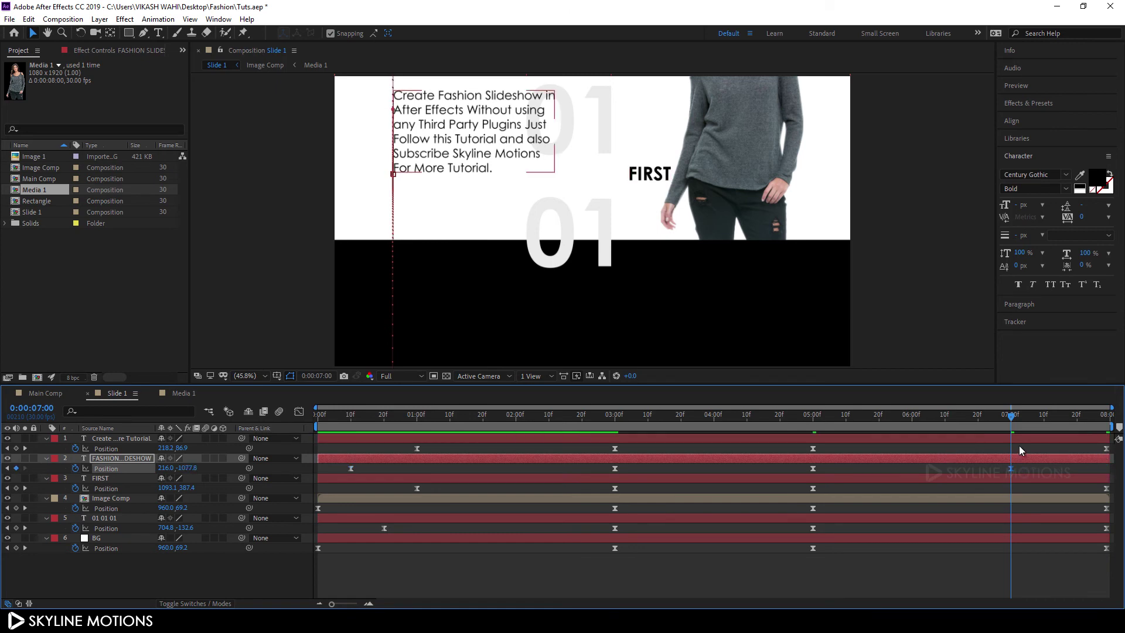
{"action": "left_click_drag", "start_coordinate": [1014, 418], "coordinate": [1045, 427]}
{"action": "left_click_drag", "start_coordinate": [1106, 449], "coordinate": [1077, 417]}
{"action": "left_click_drag", "start_coordinate": [1108, 532], "coordinate": [1074, 537]}
{"action": "left_click_drag", "start_coordinate": [1032, 412], "coordinate": [1117, 434]}
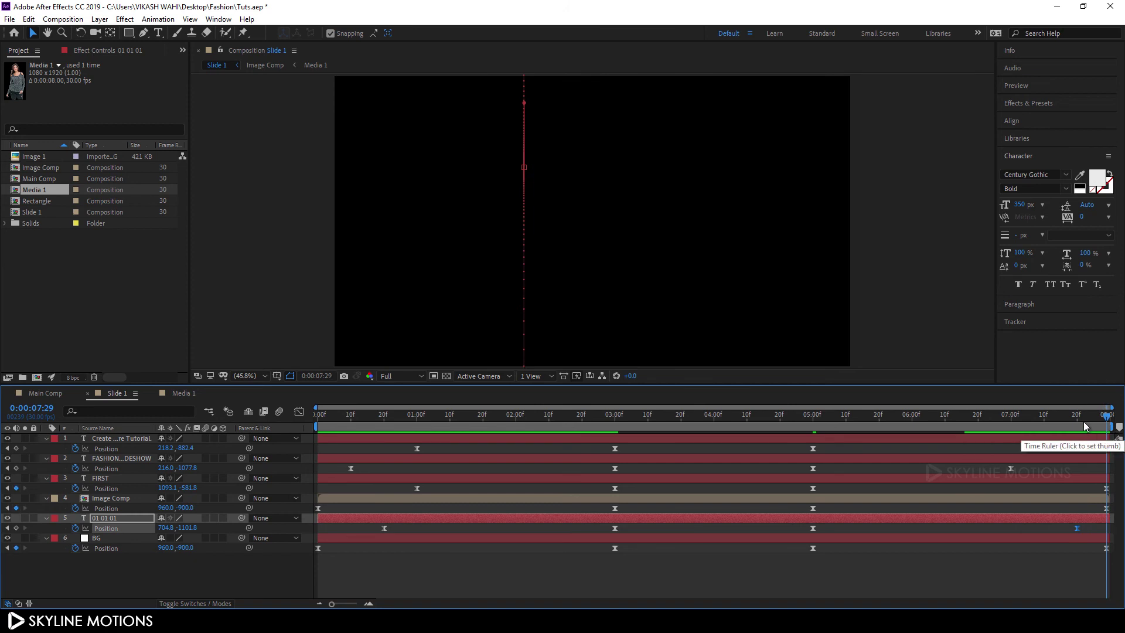
Collapse the keyframed properties of all six layers and preview Slide 1 from the start
{"action": "left_click_drag", "start_coordinate": [101, 572], "coordinate": [118, 428]}
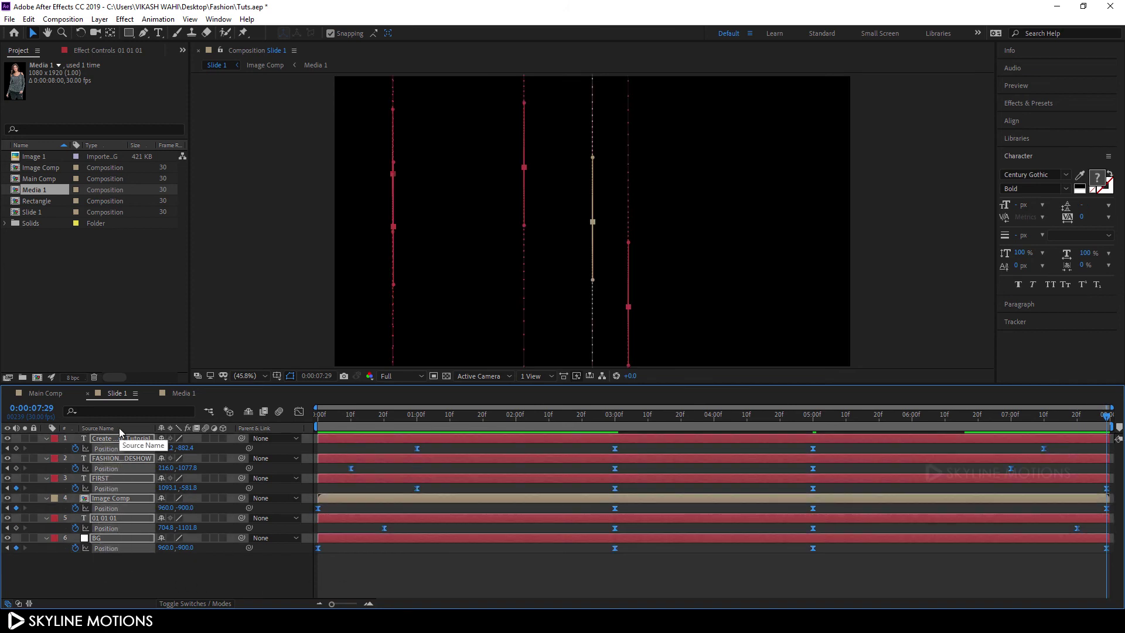
{"action": "key", "text": "u"}
{"action": "left_click", "coordinate": [233, 535]}
{"action": "left_click_drag", "start_coordinate": [410, 416], "coordinate": [295, 413]}
{"action": "key", "text": "space"}
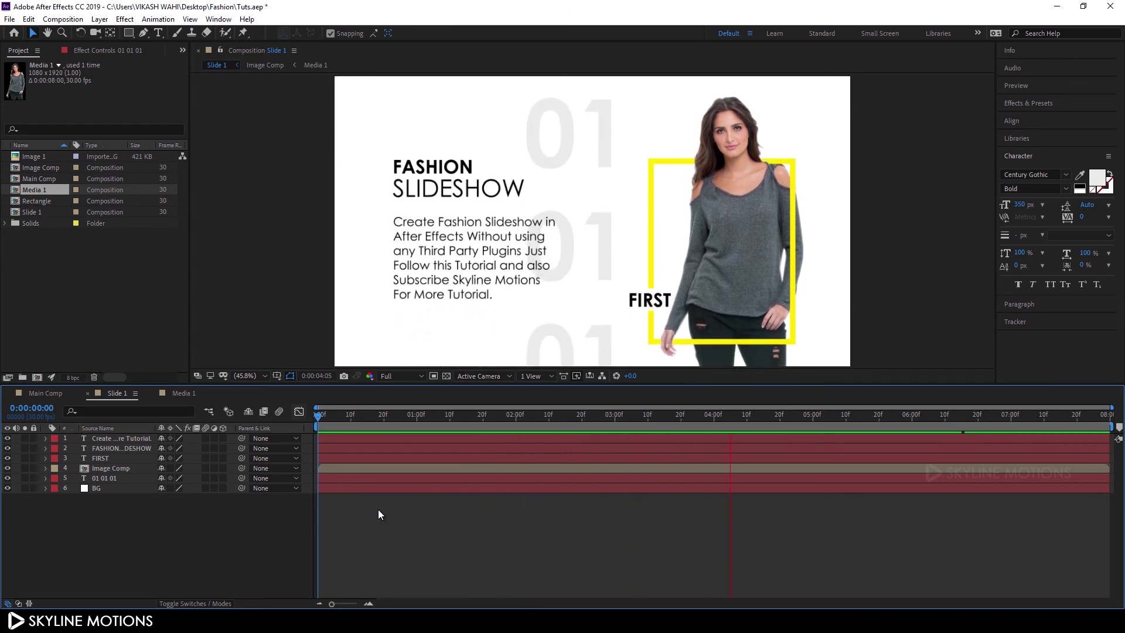
{"action": "key", "text": "space"}
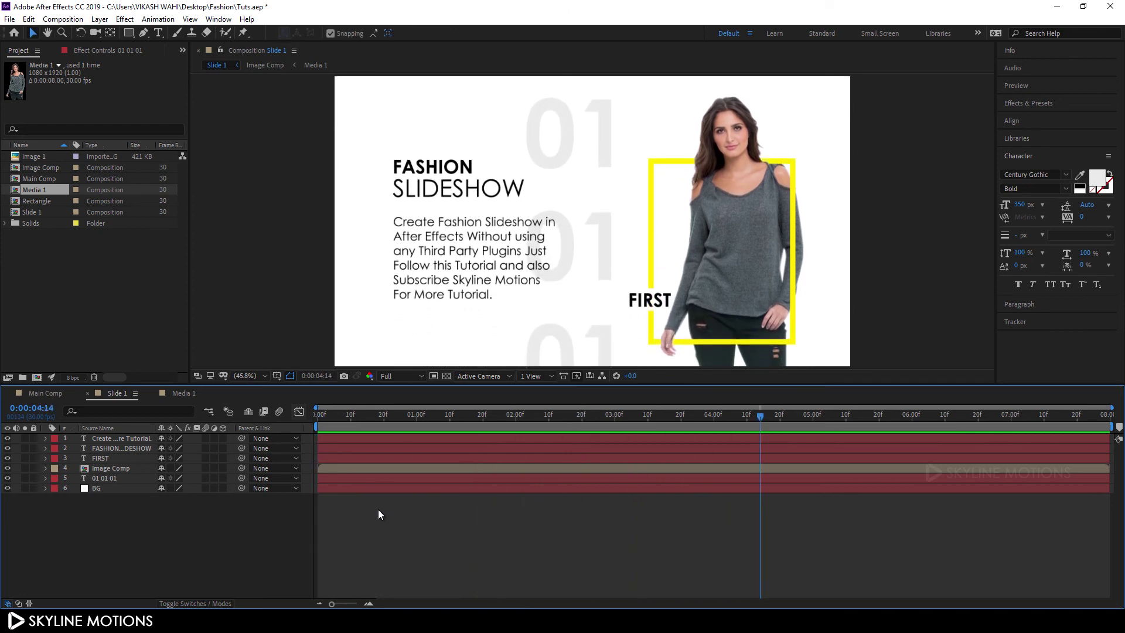
Add the Slide 1 composition to Main Comp, starting at 0 seconds, and scrub through it
{"action": "left_click", "coordinate": [46, 394]}
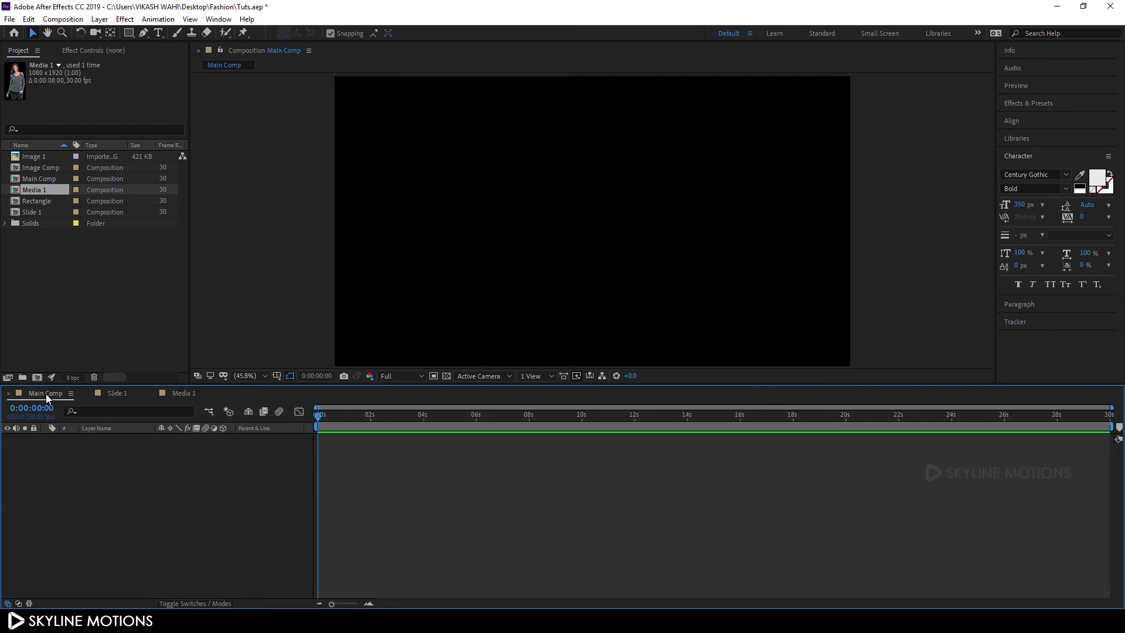
{"action": "left_click", "coordinate": [75, 340]}
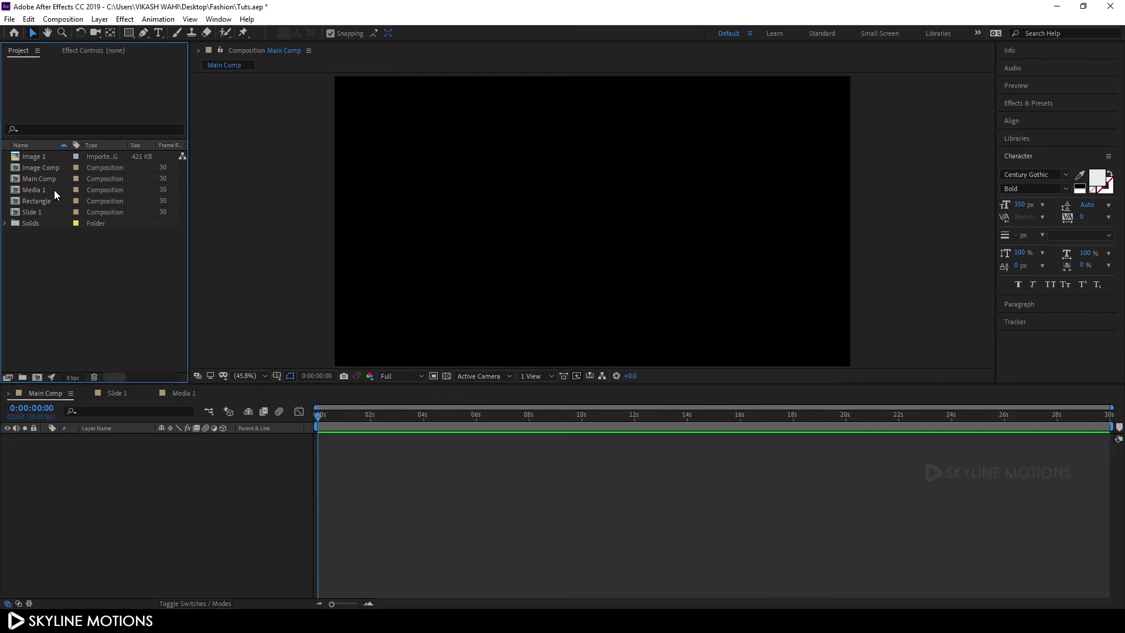
{"action": "left_click_drag", "start_coordinate": [36, 214], "coordinate": [72, 454]}
{"action": "left_click_drag", "start_coordinate": [335, 416], "coordinate": [445, 418]}
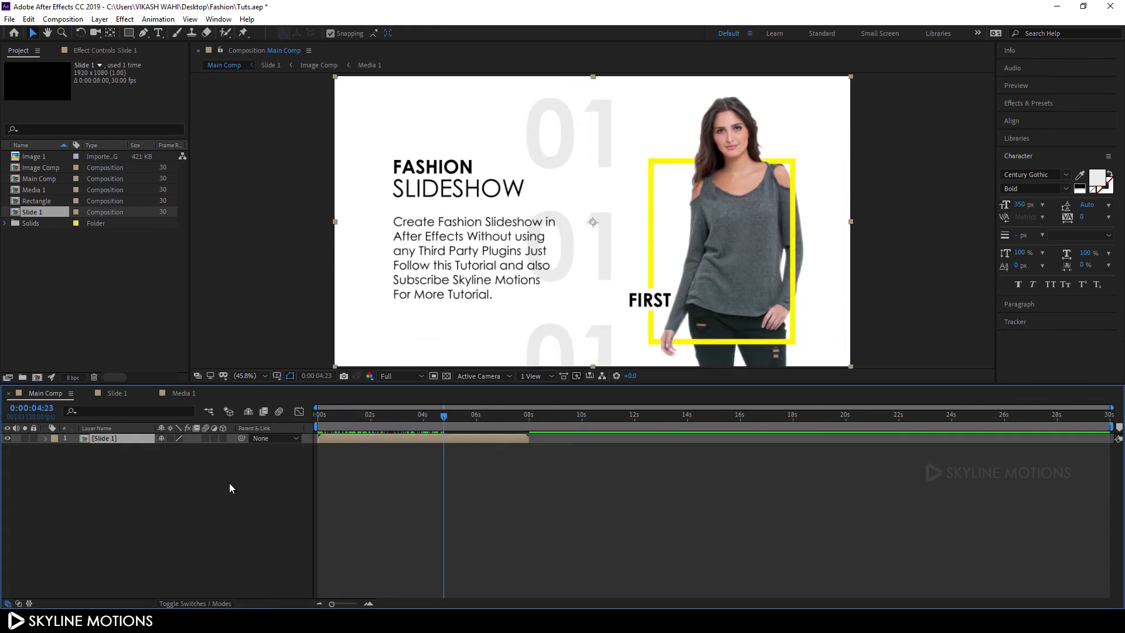
Create a light grey 1920 x 1080 solid named BG 2 in Main Comp
{"action": "left_click", "coordinate": [182, 499]}
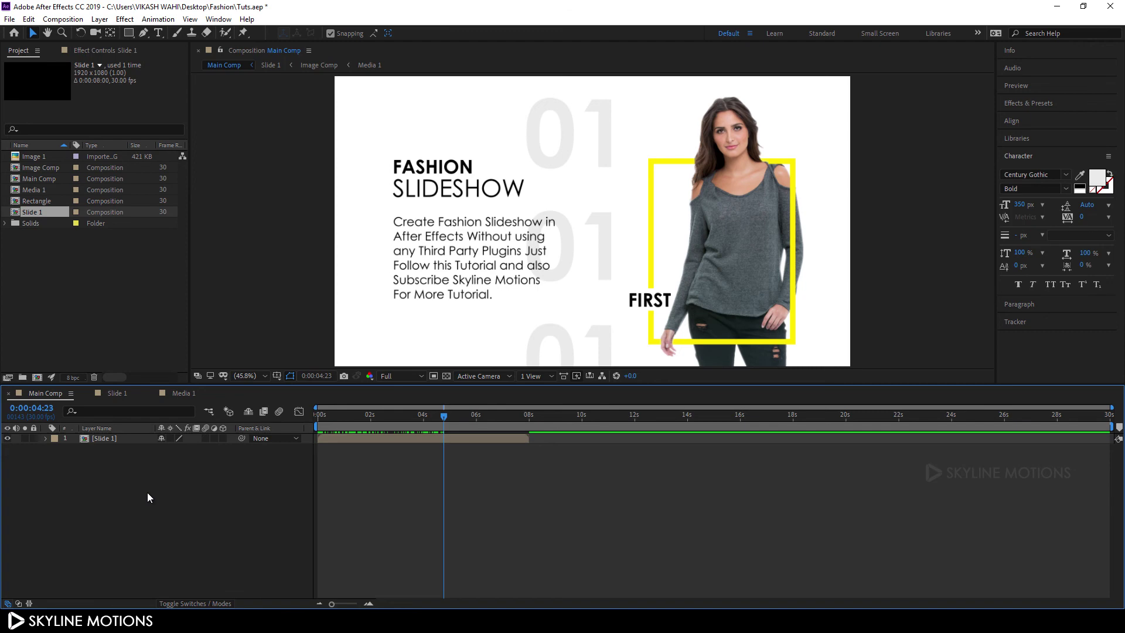
{"action": "key", "text": "ctrl+y"}
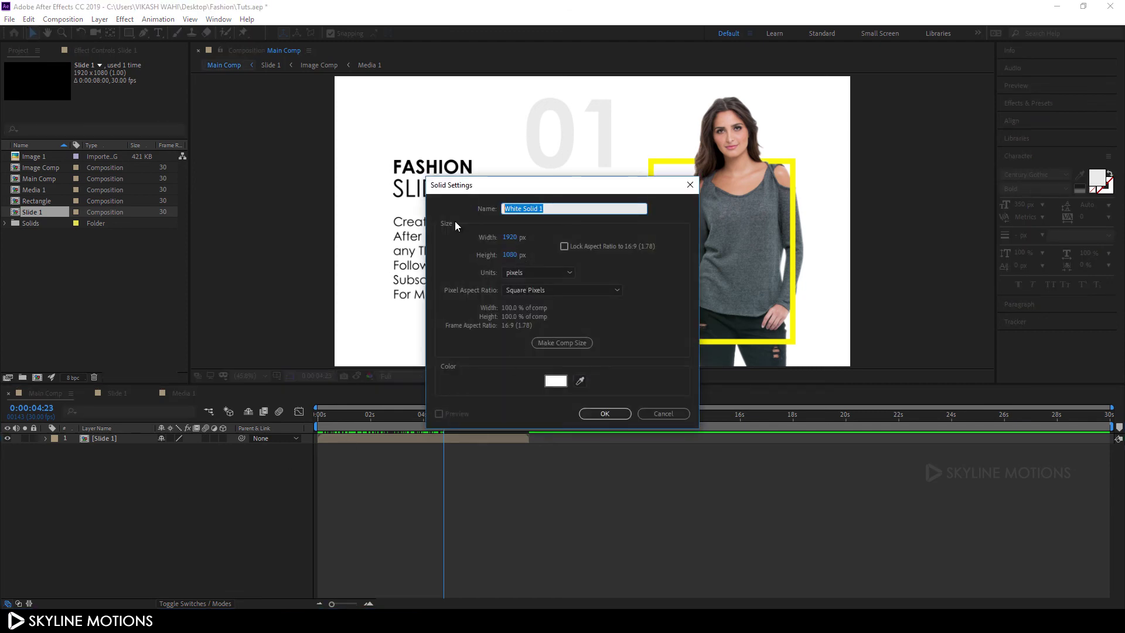
{"action": "type", "text": "BG 2"}
{"action": "left_click", "coordinate": [556, 381]}
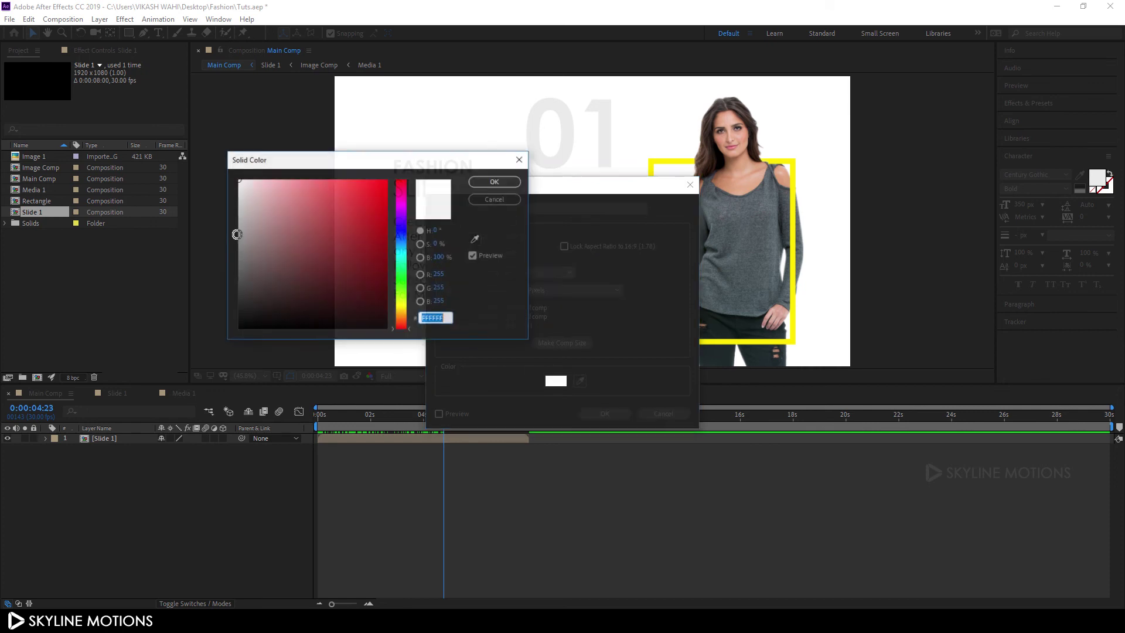
{"action": "left_click", "coordinate": [487, 184]}
{"action": "left_click", "coordinate": [605, 413]}
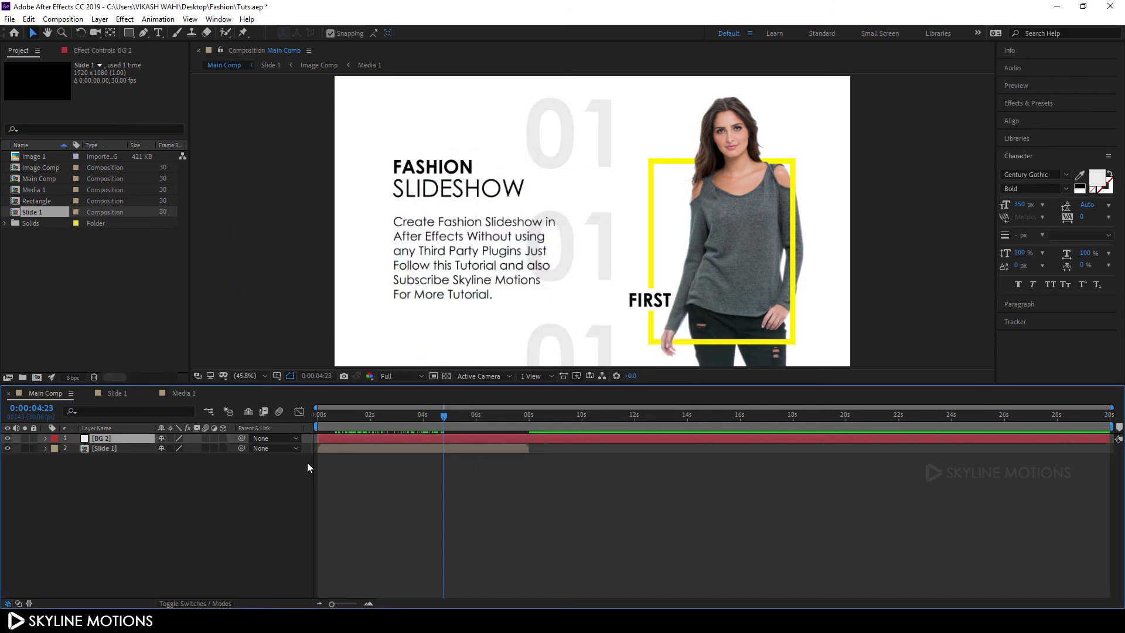
Place the BG 2 layer below Slide 1 and preview Main Comp from the start
{"action": "mouse_move", "coordinate": [120, 440]}
{"action": "left_mouse_down"}
{"action": "mouse_move", "coordinate": [114, 452]}
{"action": "mouse_move", "coordinate": [104, 445]}
{"action": "left_mouse_up"}
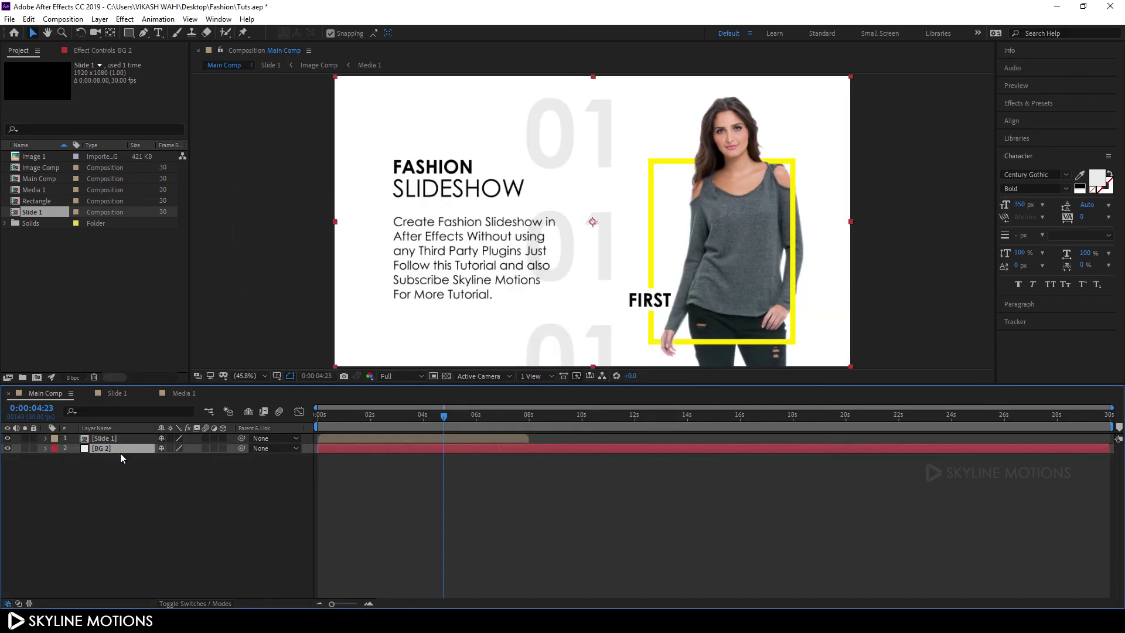
{"action": "left_click", "coordinate": [396, 462]}
{"action": "left_click_drag", "start_coordinate": [375, 416], "coordinate": [286, 409]}
{"action": "key", "text": "space"}
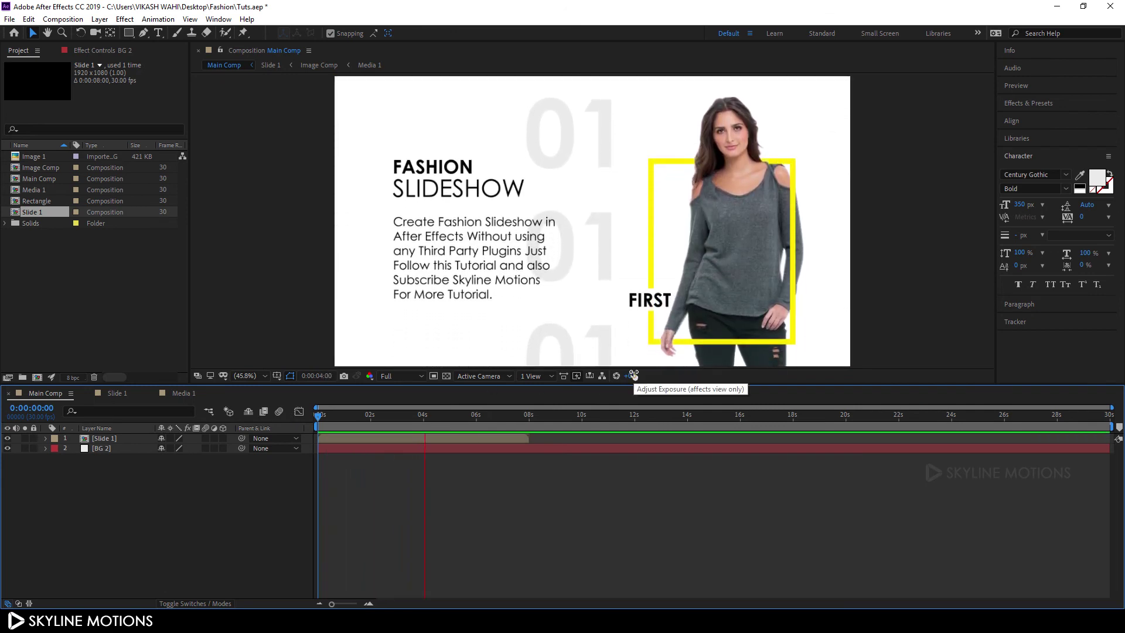
{"action": "key", "text": "space"}
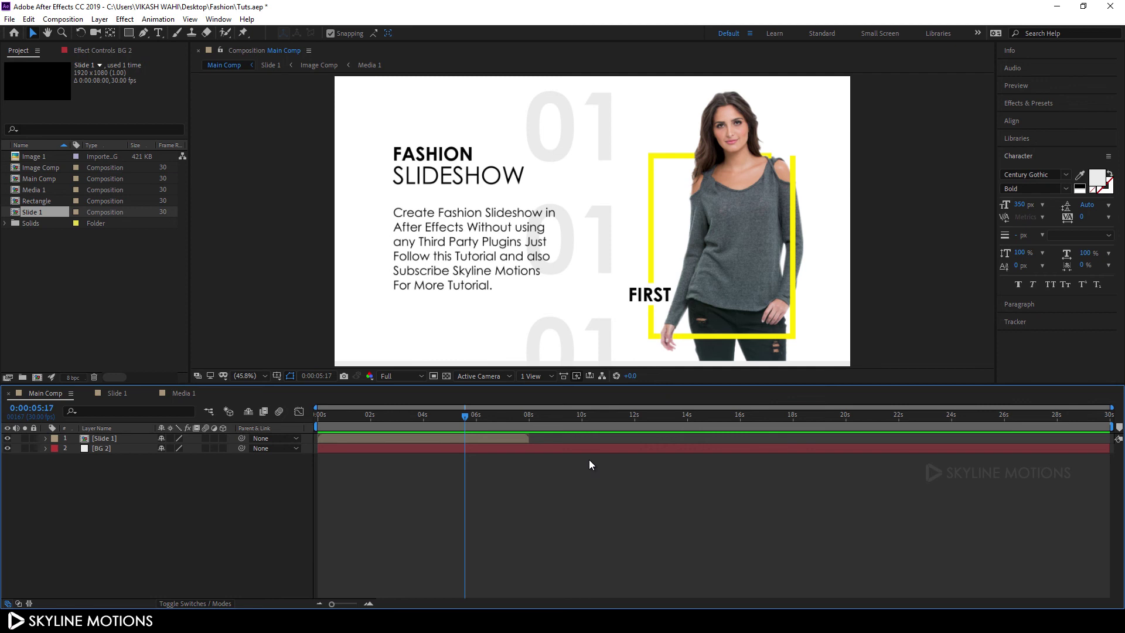
Import the Fashion After Effects project file from the Desktop's Fashion folder as a project
{"action": "right_click", "coordinate": [97, 283]}
{"action": "mouse_move", "coordinate": [141, 346]}
{"action": "left_click", "coordinate": [263, 341]}
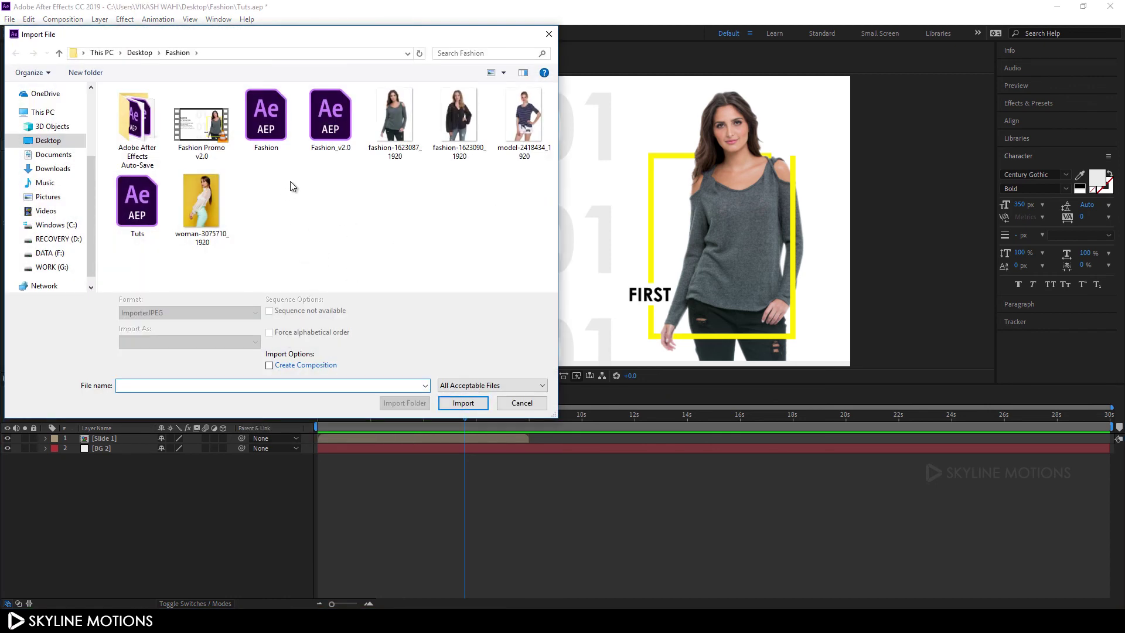
{"action": "left_click", "coordinate": [271, 132]}
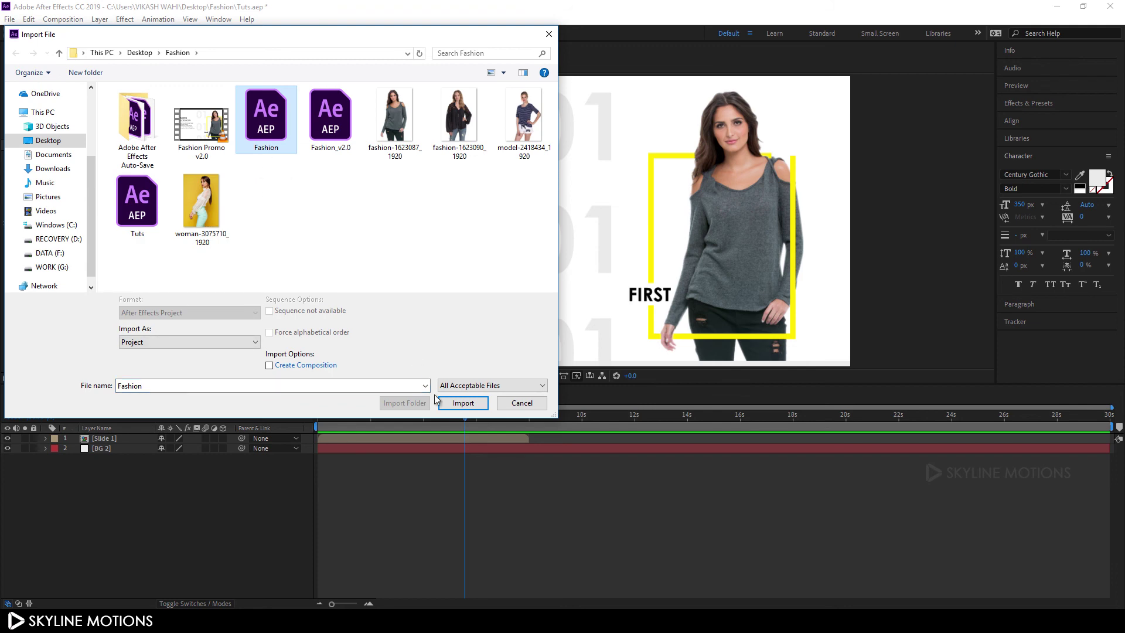
{"action": "left_click", "coordinate": [463, 403]}
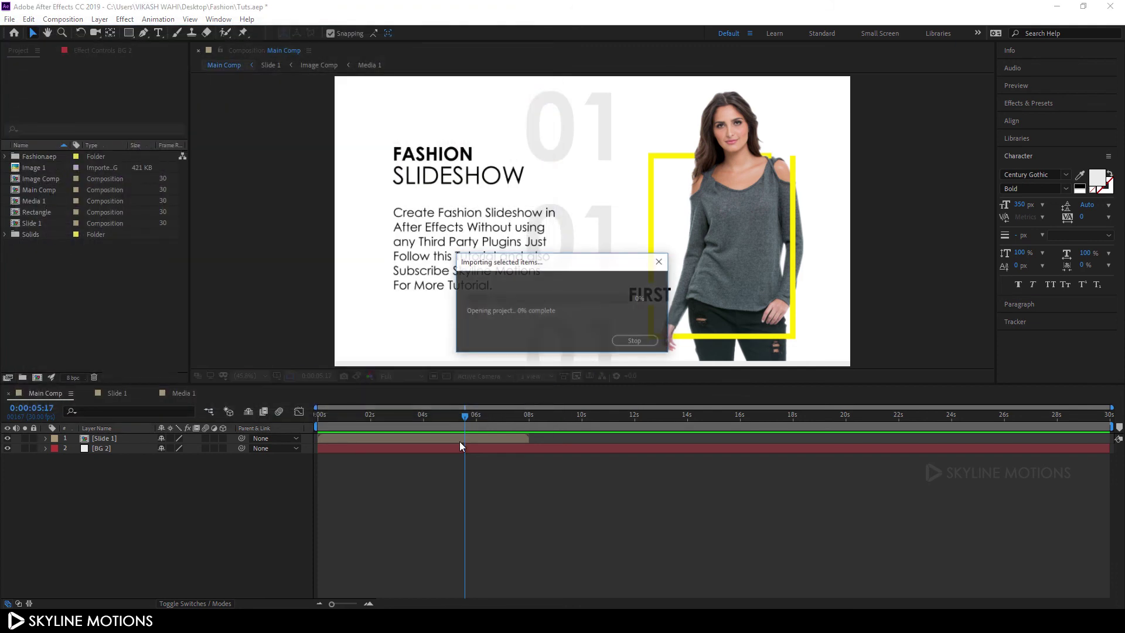
Add Slide_02 from the imported Slide_2 folder above Slide 1 in Main Comp, starting at about 0:00:06:10
{"action": "left_click", "coordinate": [5, 157]}
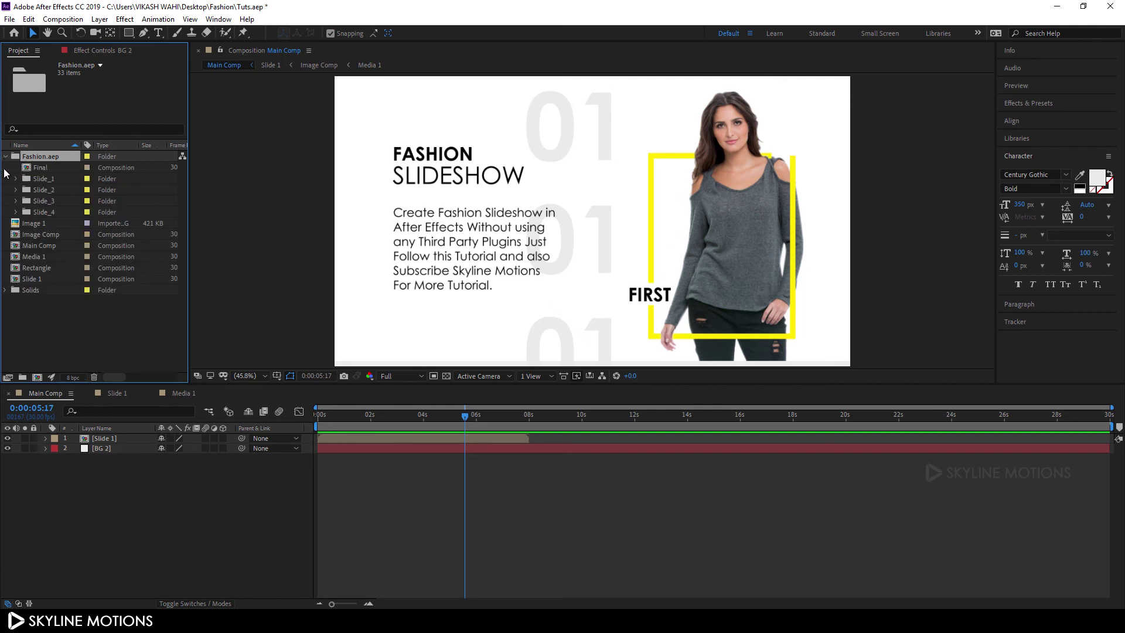
{"action": "left_click", "coordinate": [44, 191]}
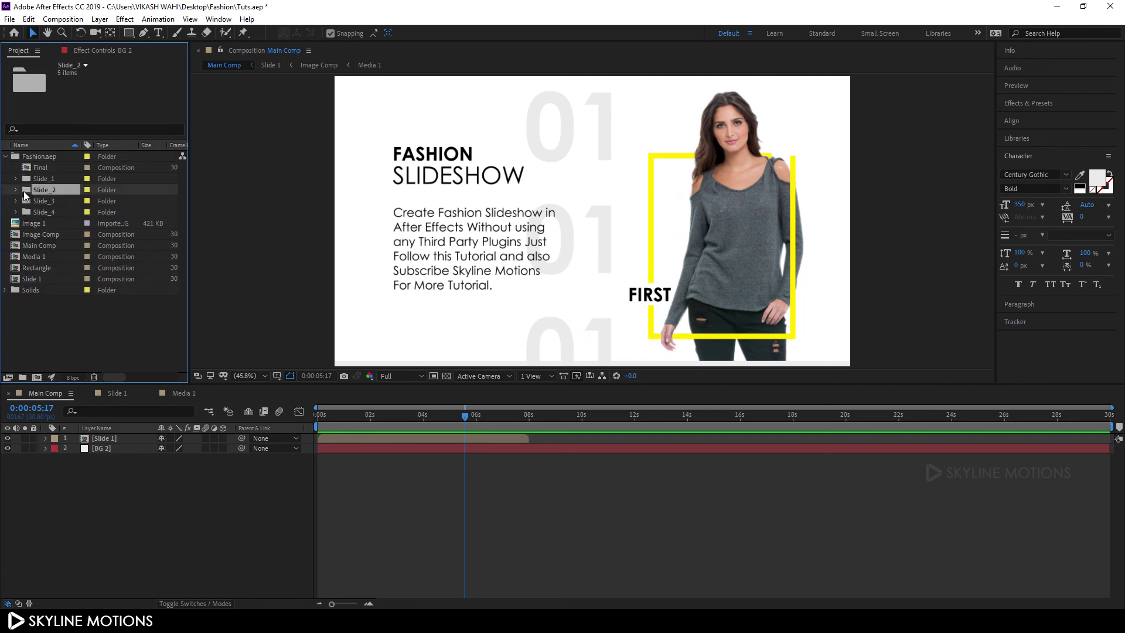
{"action": "left_click", "coordinate": [16, 191]}
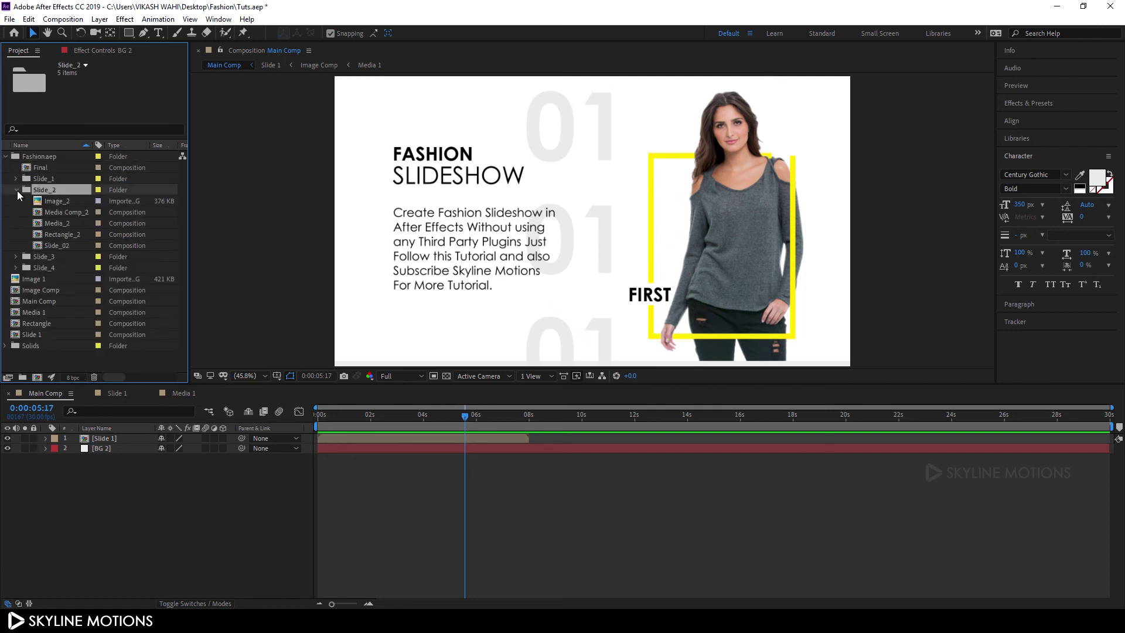
{"action": "left_click", "coordinate": [59, 246]}
{"action": "left_click_drag", "start_coordinate": [65, 249], "coordinate": [110, 439]}
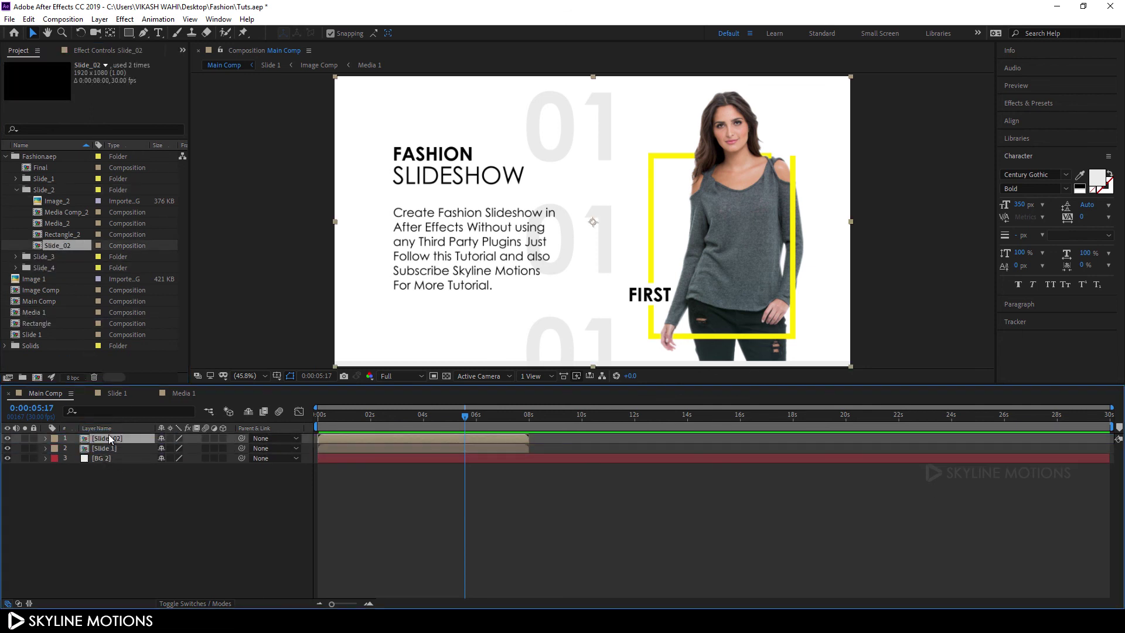
{"action": "left_click_drag", "start_coordinate": [467, 417], "coordinate": [629, 441]}
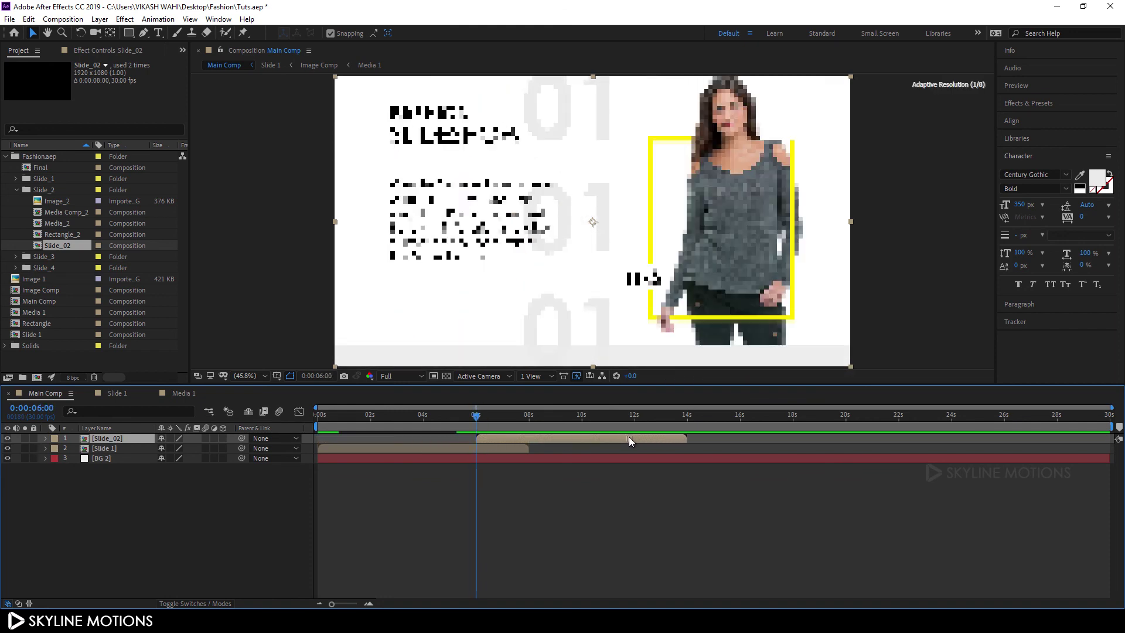
{"action": "left_click_drag", "start_coordinate": [478, 423], "coordinate": [584, 415]}
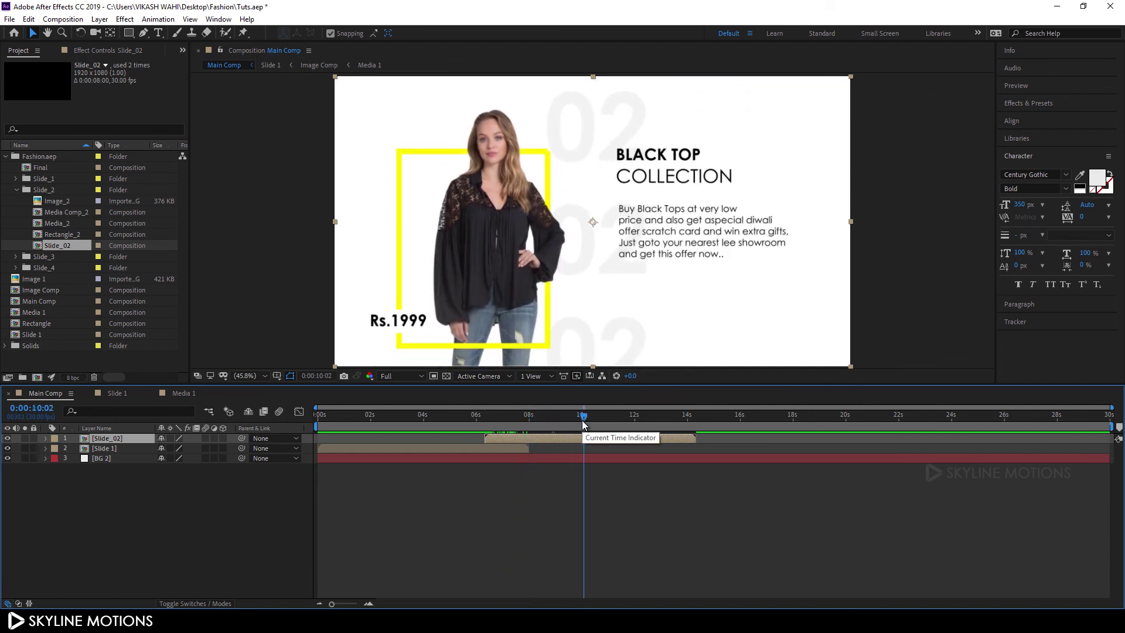
Add Slide_03 from the imported Slide_3 folder above Slide_02 in Main Comp, starting at about 12 seconds
{"action": "left_click", "coordinate": [17, 191]}
{"action": "left_click", "coordinate": [16, 201]}
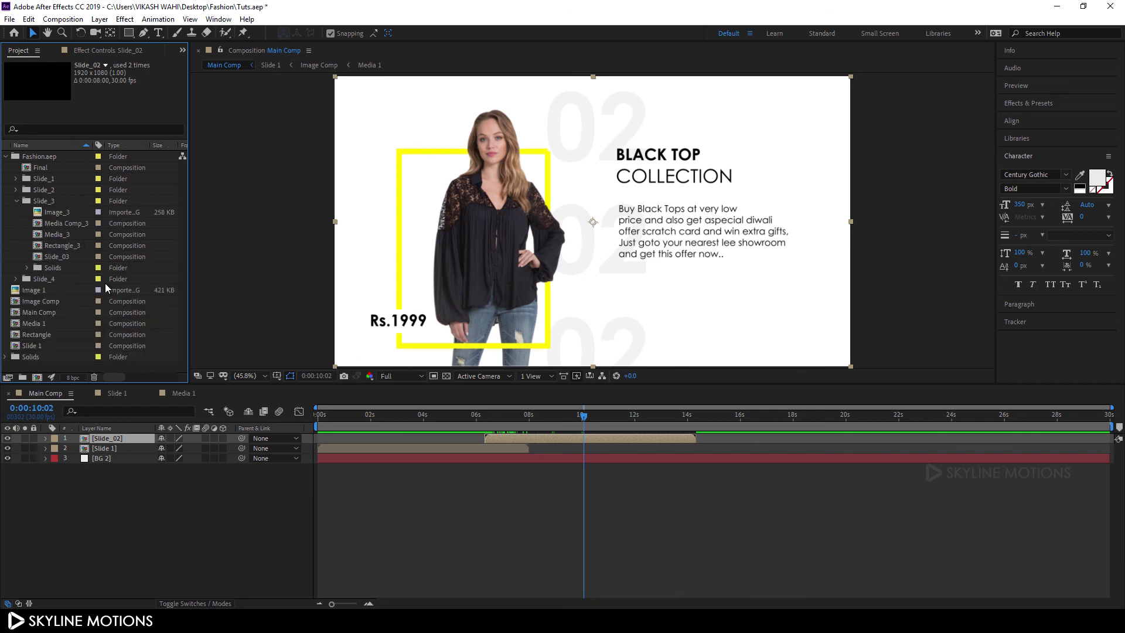
{"action": "left_click", "coordinate": [61, 262]}
{"action": "left_click_drag", "start_coordinate": [61, 261], "coordinate": [129, 440]}
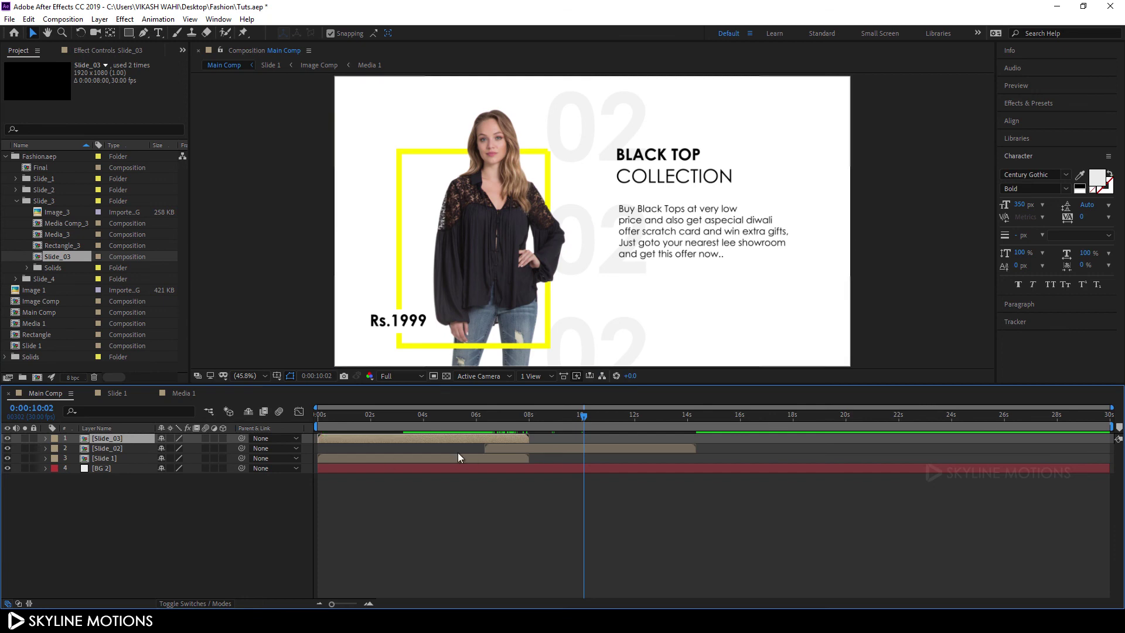
{"action": "left_click_drag", "start_coordinate": [452, 437], "coordinate": [769, 438]}
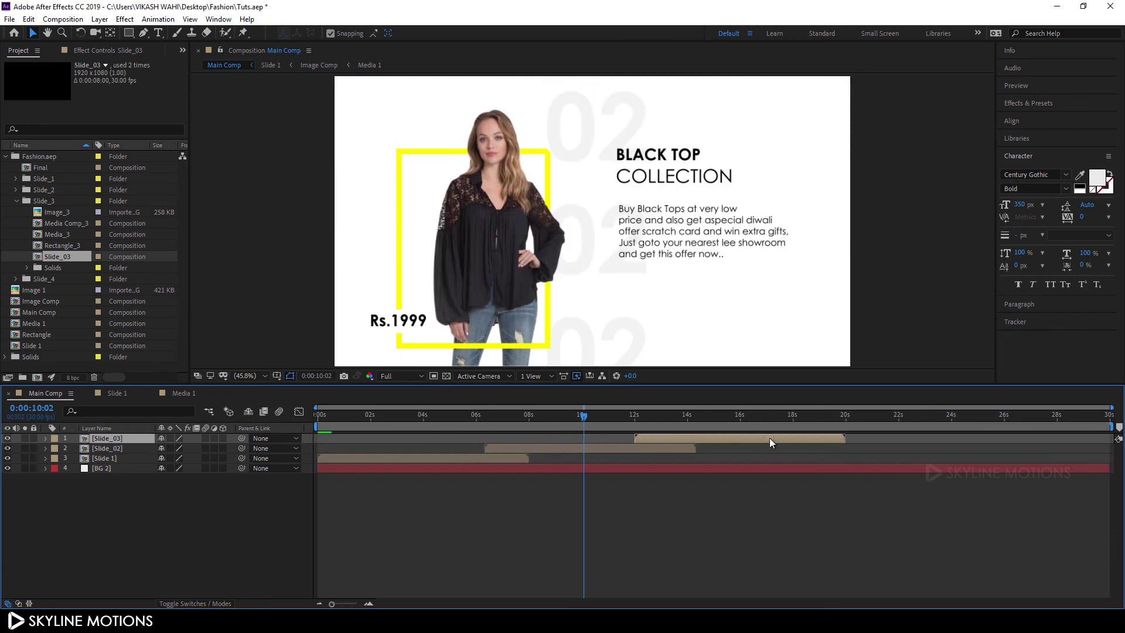
Shift the Slide_03 layer in Main Comp so that it starts at 0:00:12:20
{"action": "left_click_drag", "start_coordinate": [636, 415], "coordinate": [676, 439]}
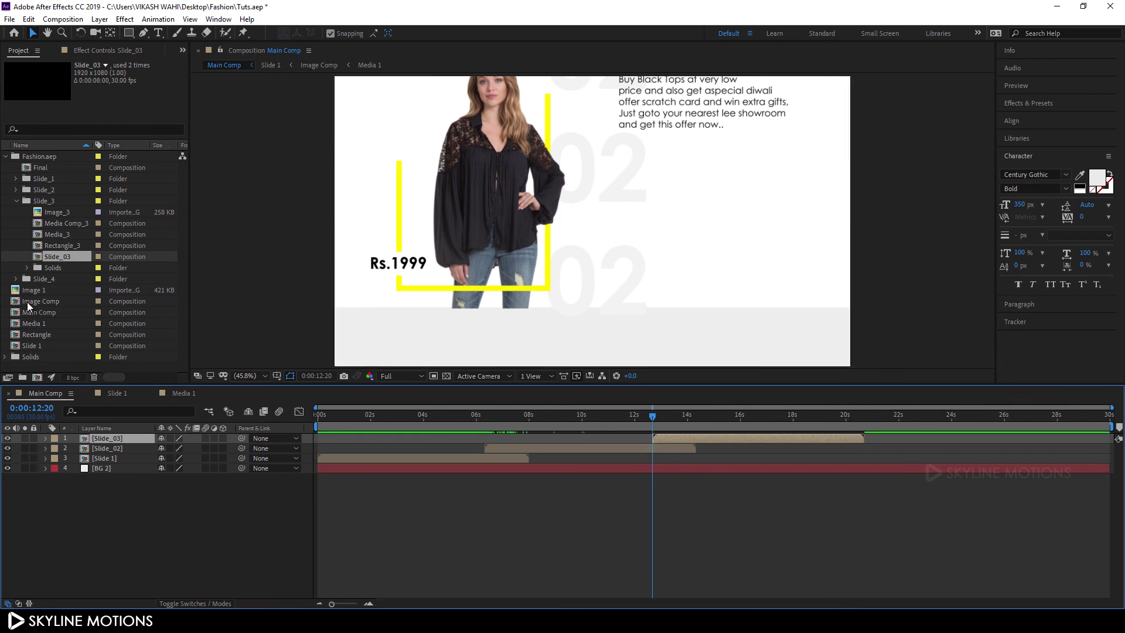
Add Slide_04 from the imported Slide_4 folder above Slide_03 in Main Comp, starting at 0:00:19:00
{"action": "left_click", "coordinate": [17, 279]}
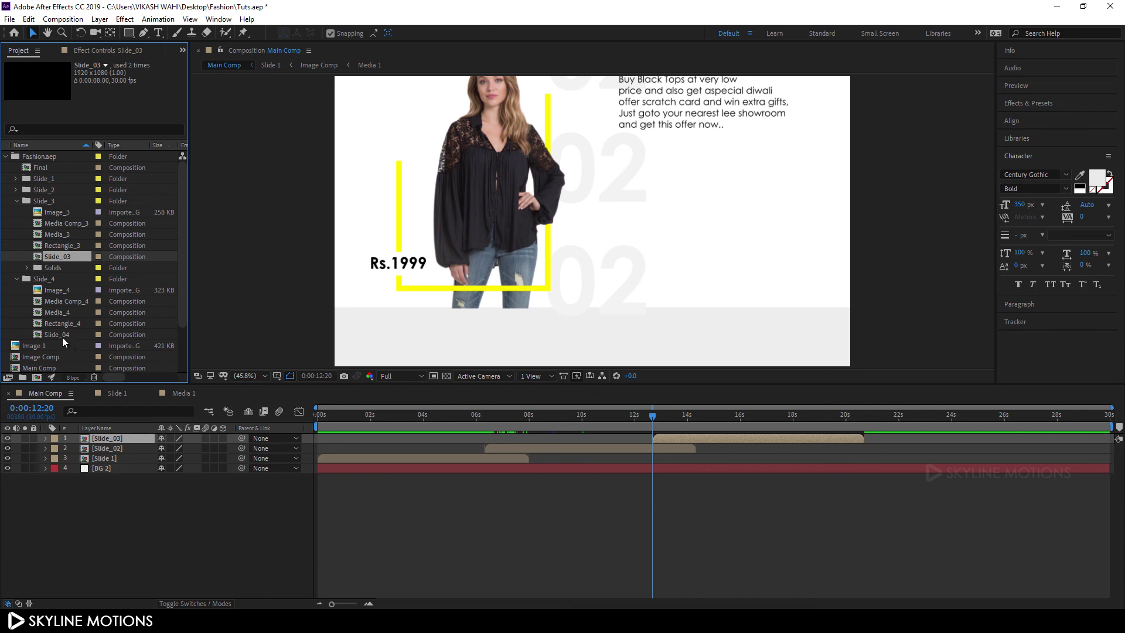
{"action": "left_click", "coordinate": [62, 335]}
{"action": "left_click_drag", "start_coordinate": [61, 335], "coordinate": [112, 441]}
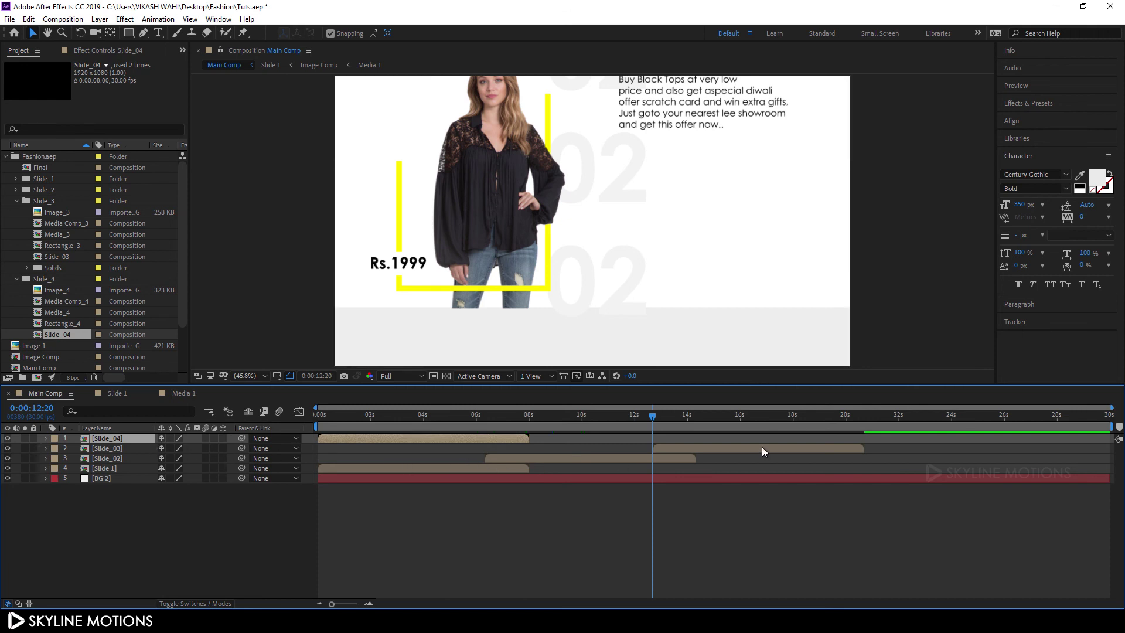
{"action": "left_click_drag", "start_coordinate": [464, 438], "coordinate": [897, 438]}
{"action": "left_click_drag", "start_coordinate": [770, 416], "coordinate": [818, 424]}
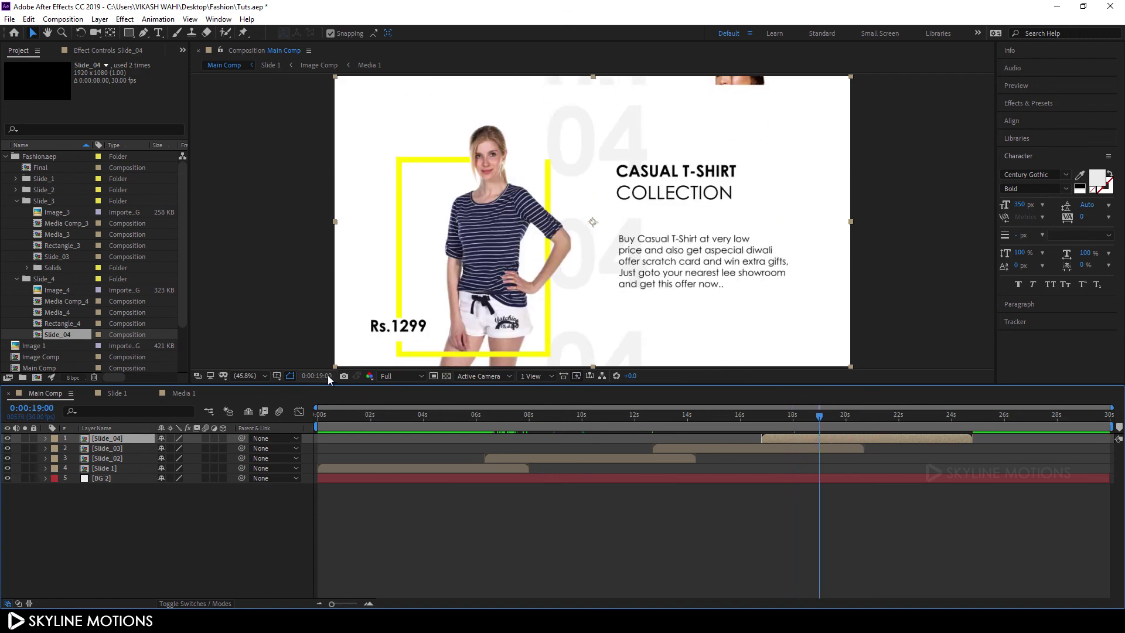
{"action": "left_click_drag", "start_coordinate": [823, 439], "coordinate": [861, 438]}
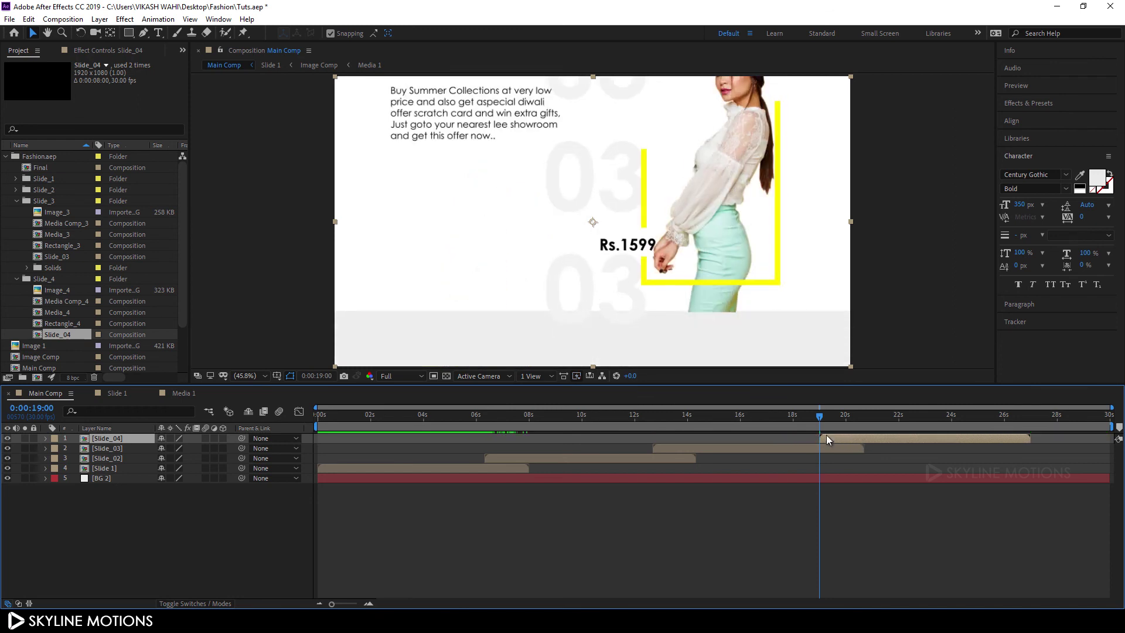
Preview the assembled four-slide sequence in Main Comp from the start
{"action": "left_click_drag", "start_coordinate": [603, 417], "coordinate": [304, 427]}
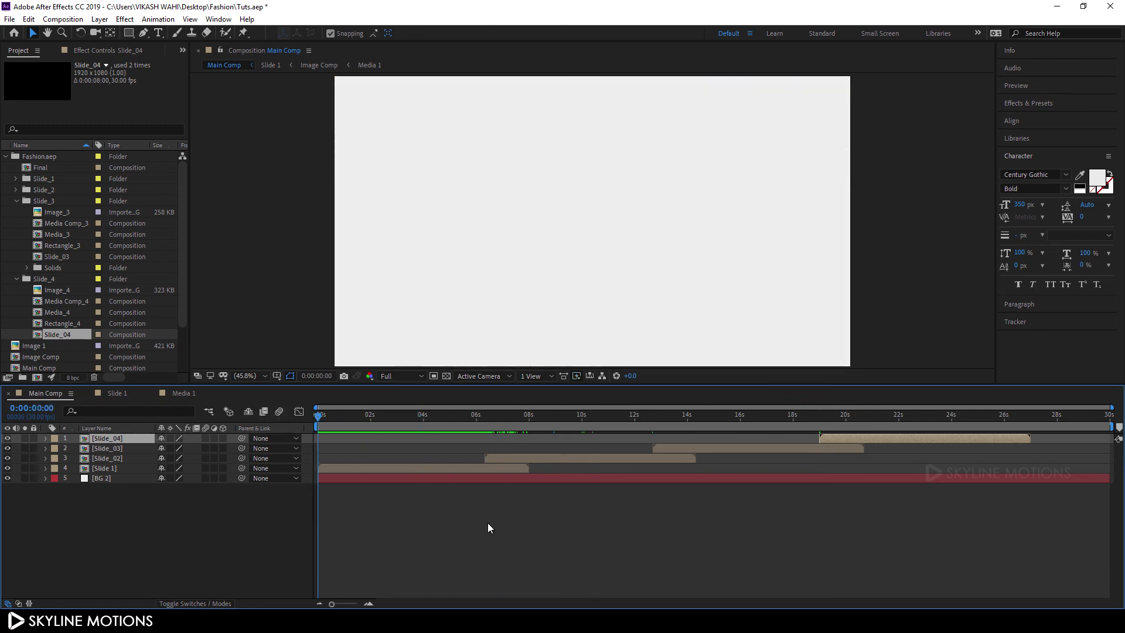
{"action": "key", "text": "space"}
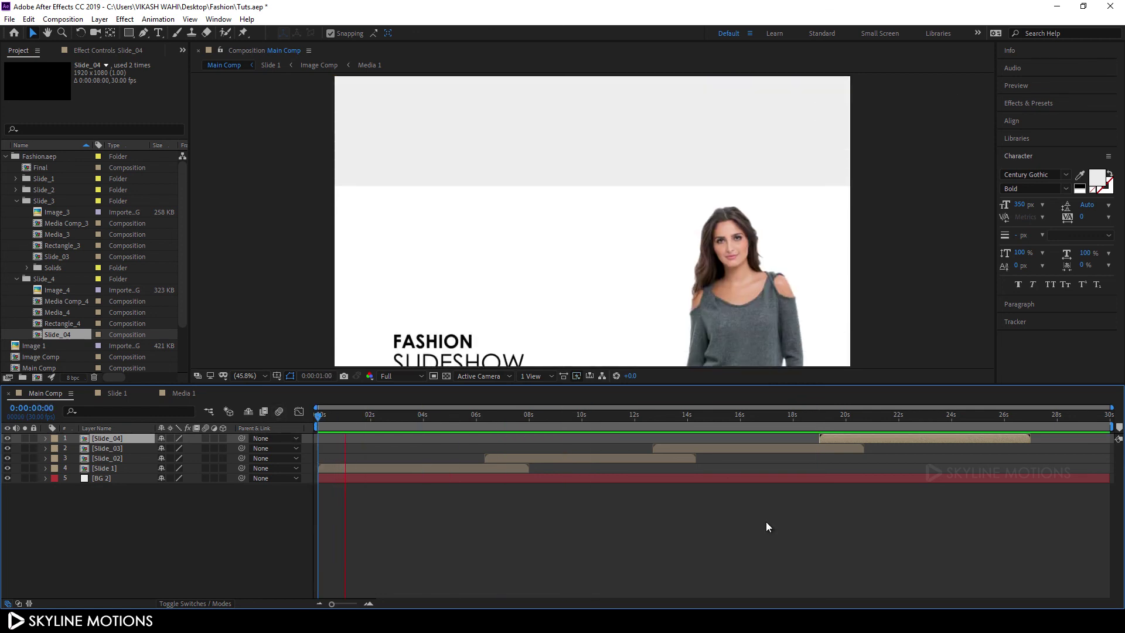